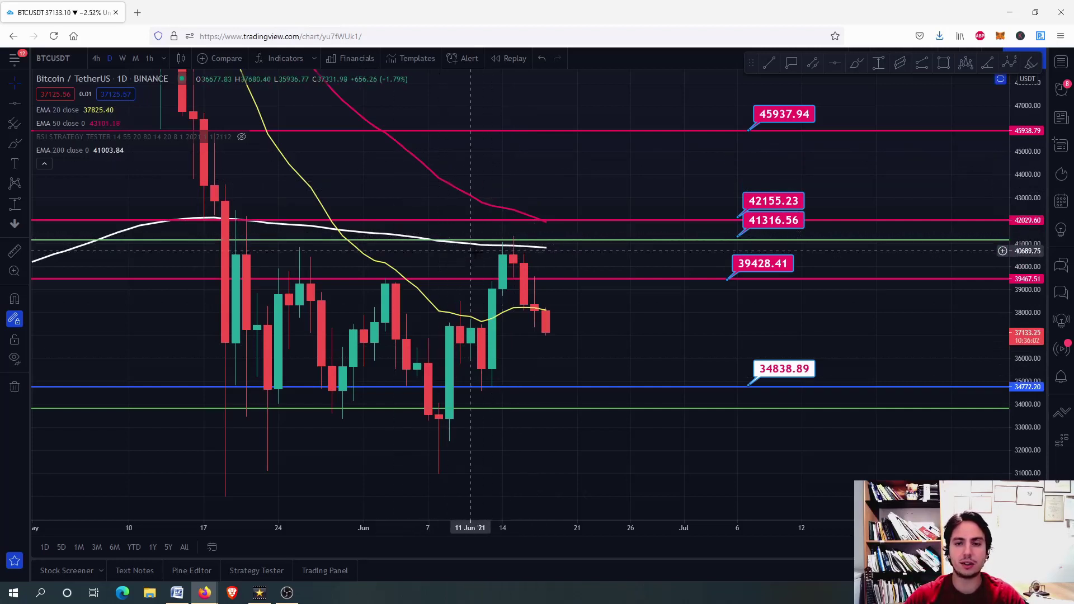
Examine the June 2021 daily Bitcoin candles against the 20, 50 and 200 EMAs and the marked levels from 45937.94 to 26643.98
scroll(514, 265, "up", 2)
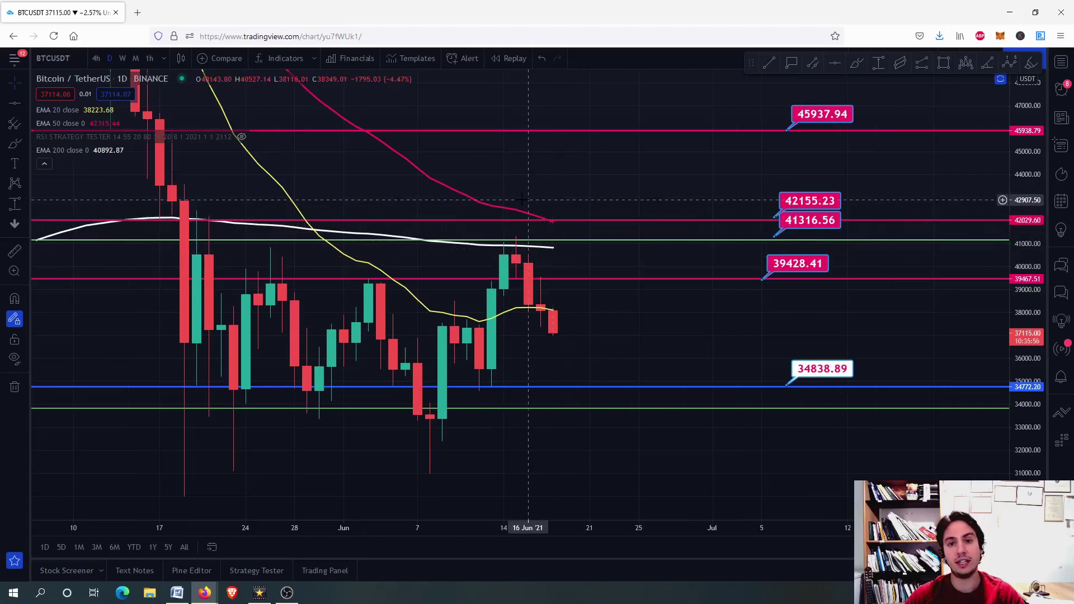
scroll(601, 259, "up", 2)
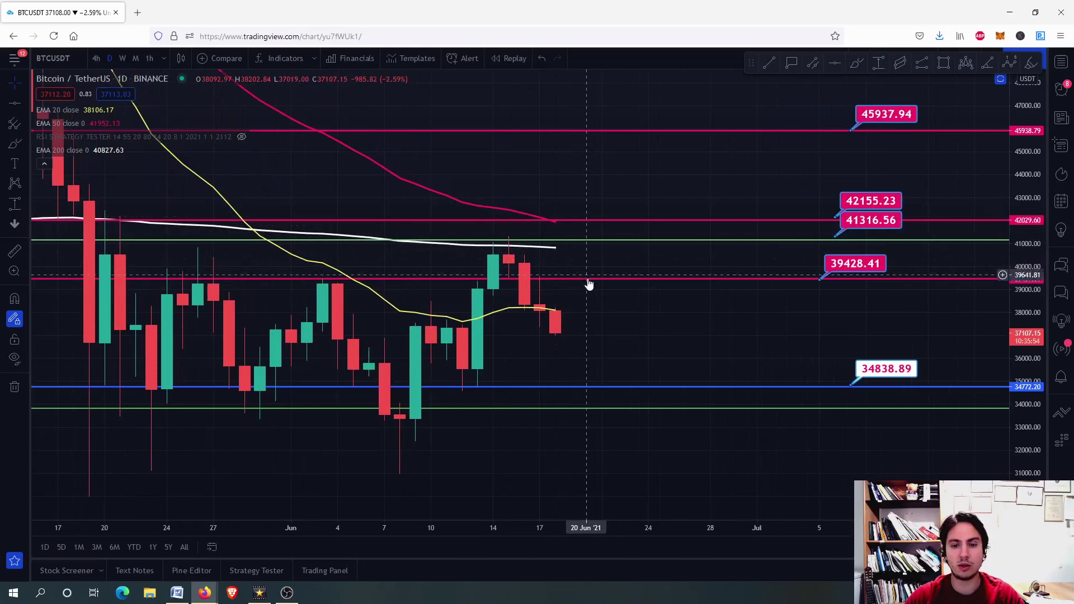
scroll(592, 270, "down", 2)
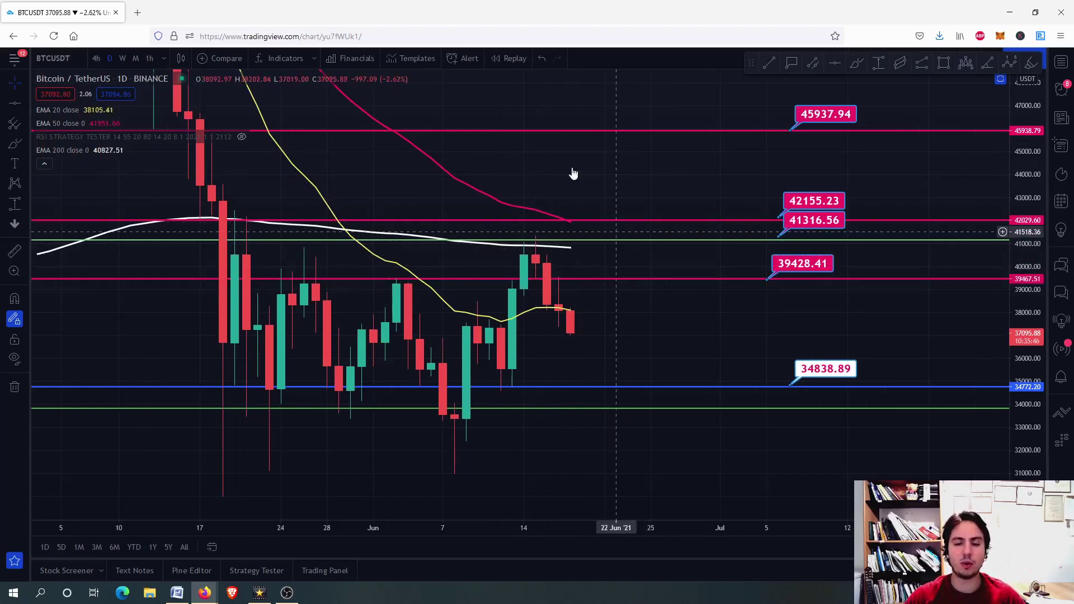
left_click_drag(585, 179, 585, 244)
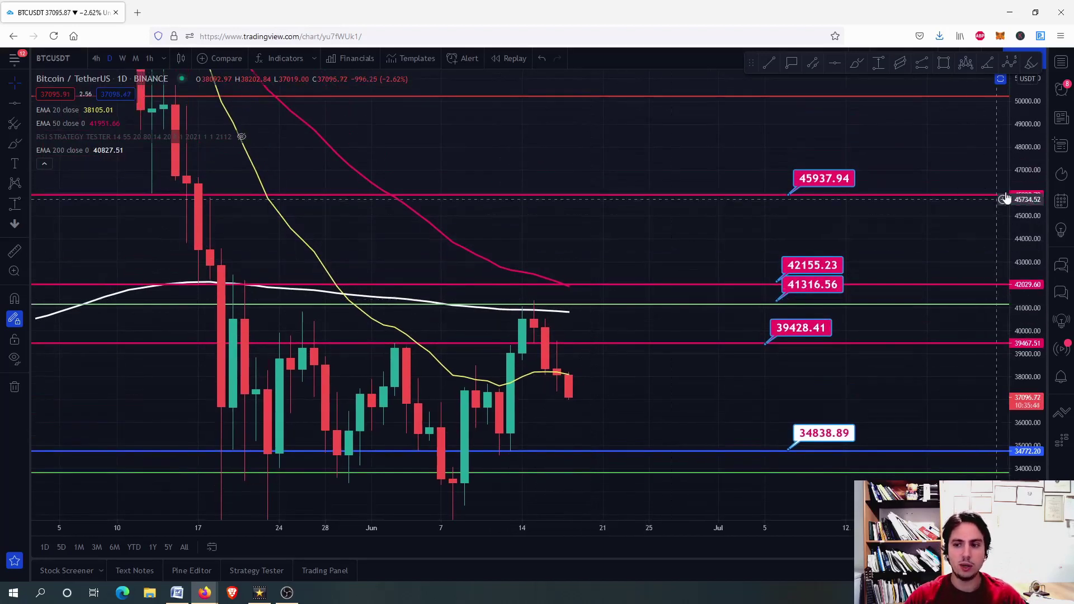
left_click_drag(999, 206, 931, 123)
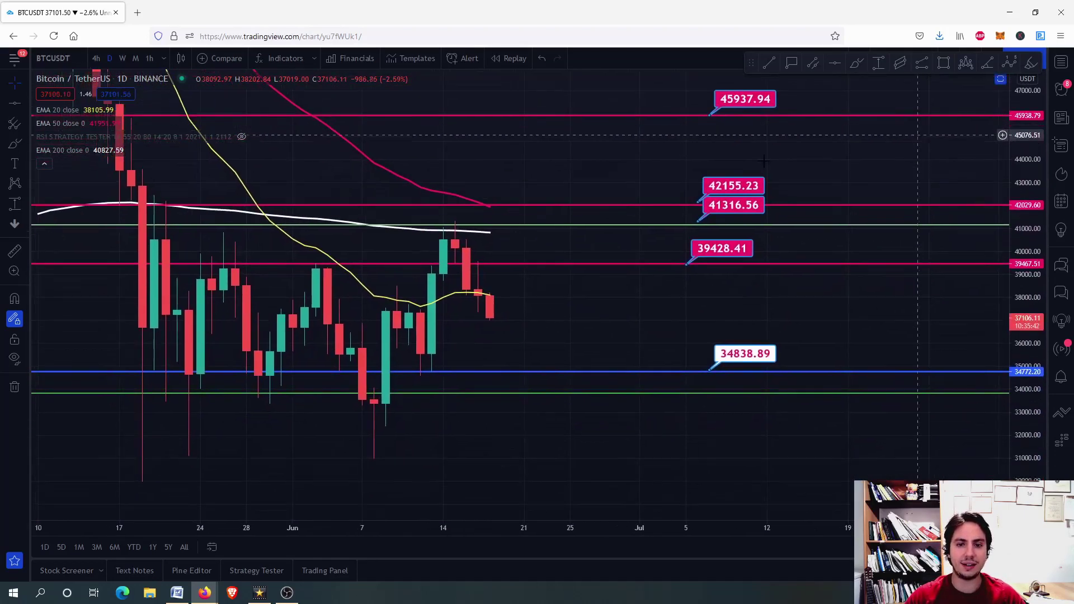
left_click_drag(562, 313, 586, 210)
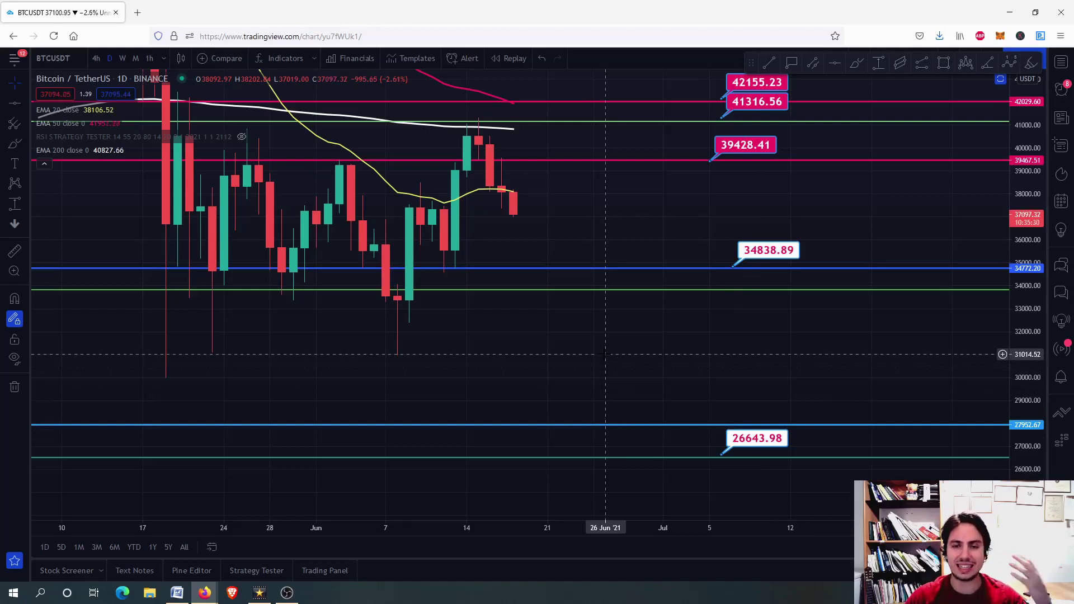
scroll(958, 231, "down", 5)
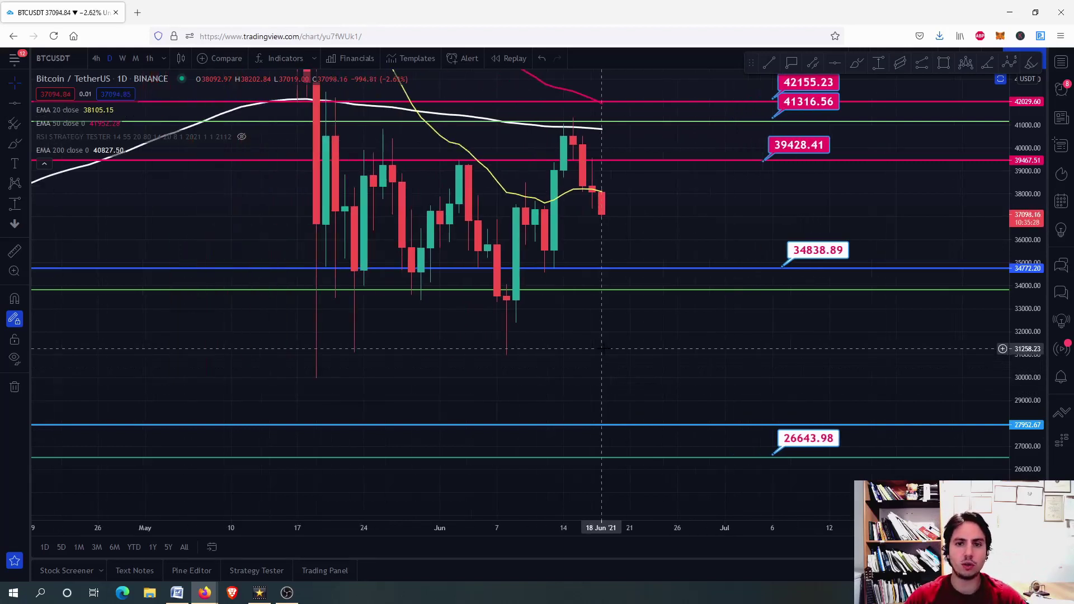
scroll(958, 230, "down", 5)
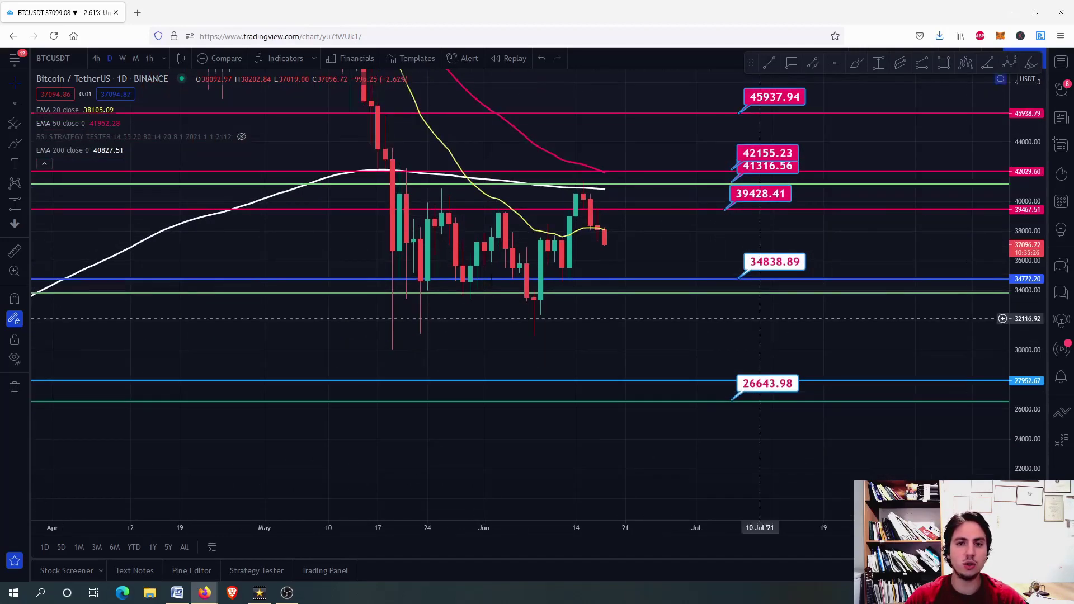
Examine the March 2020 crash on the daily chart, focusing on where the 50 EMA meets the 200 EMA
left_click_drag(344, 325, 1063, 139)
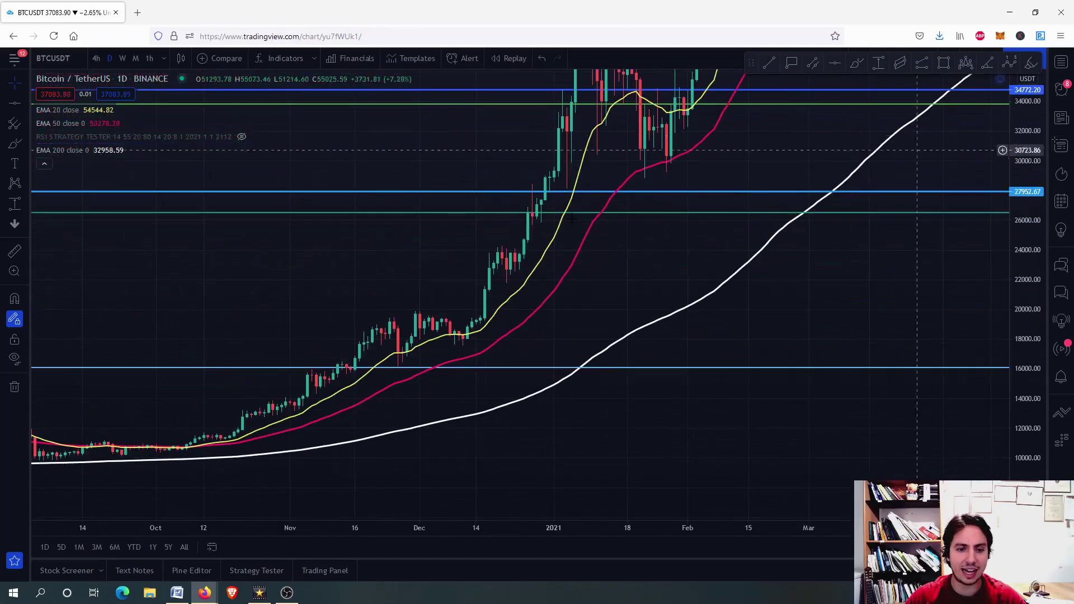
scroll(381, 281, "down", 5)
left_click_drag(211, 282, 758, 202)
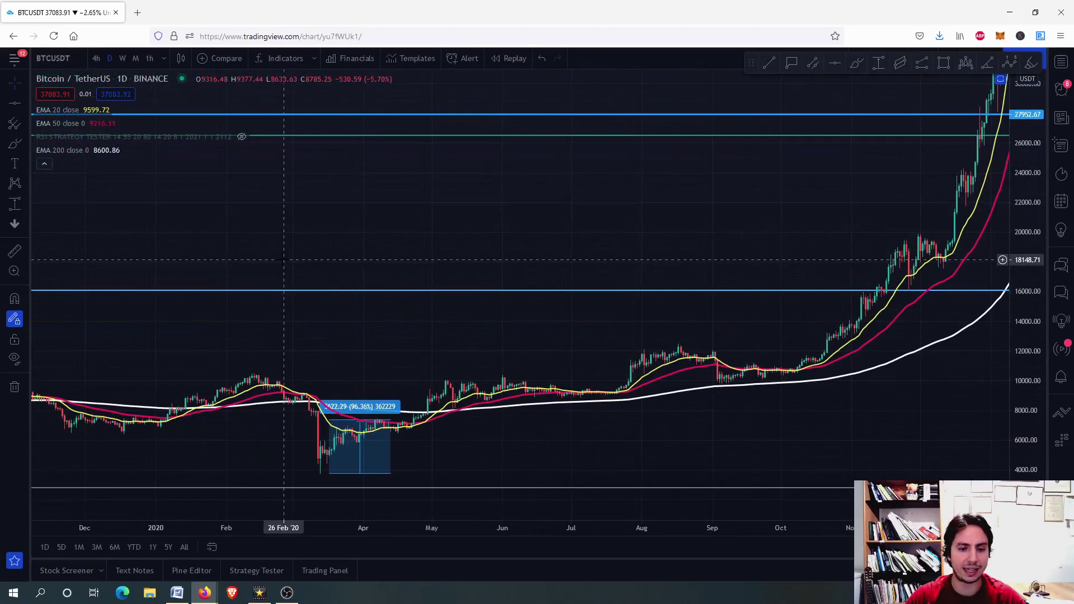
left_click_drag(326, 236, 447, 161)
scroll(449, 330, "up", 4)
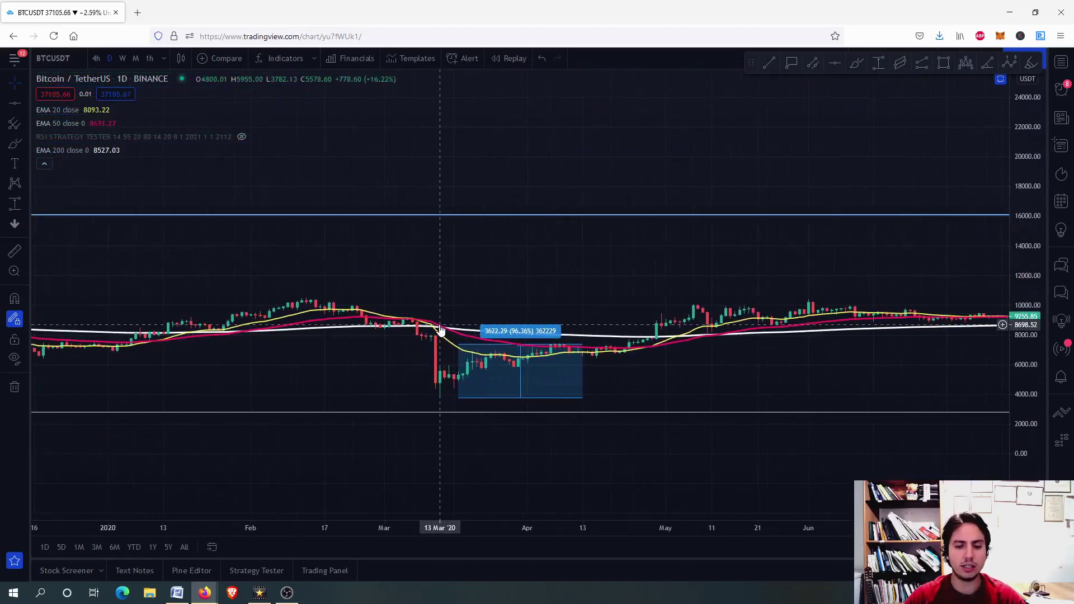
left_click_drag(479, 301, 476, 275)
scroll(419, 294, "up", 2)
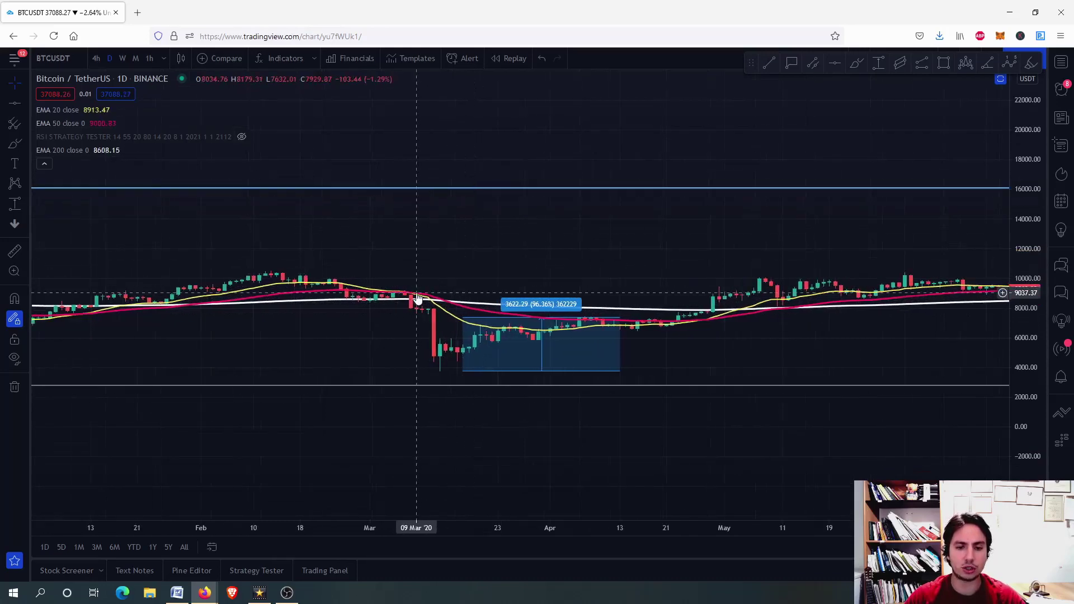
scroll(418, 300, "up", 1)
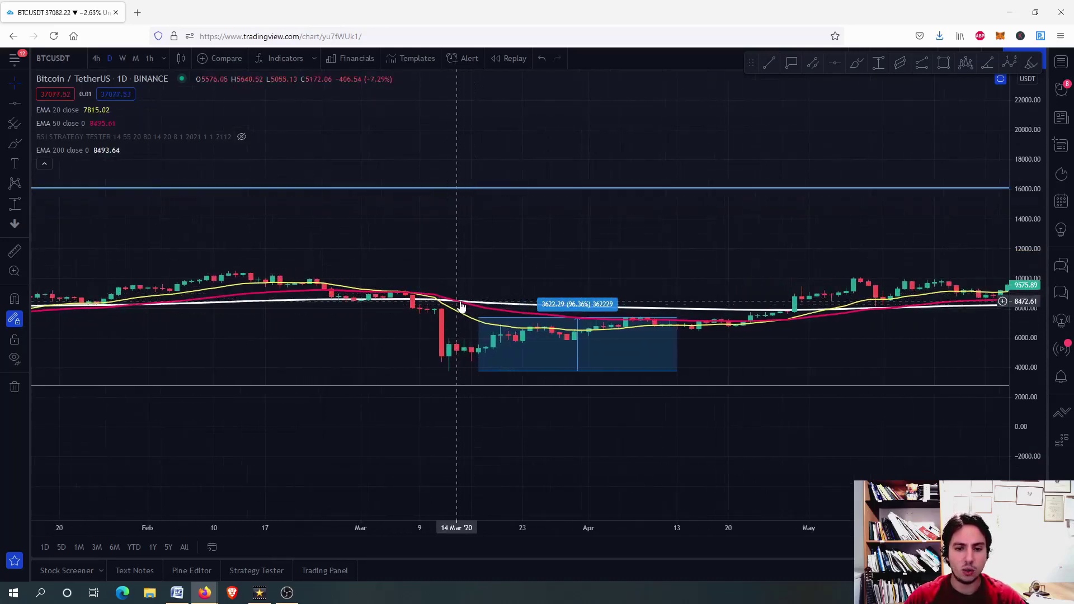
scroll(461, 306, "up", 2)
left_click_drag(1018, 258, 1017, 168)
scroll(441, 293, "up", 1)
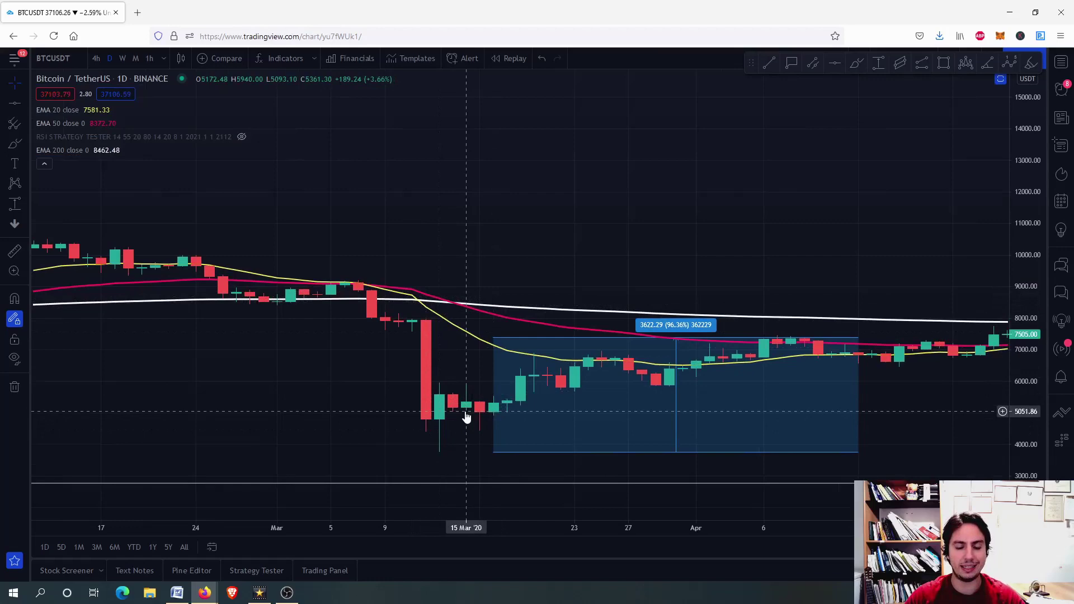
Review the rebound after the March 2020 crash, comparing the marked price range with the EMAs and the following months
scroll(466, 414, "down", 2)
scroll(466, 417, "down", 4)
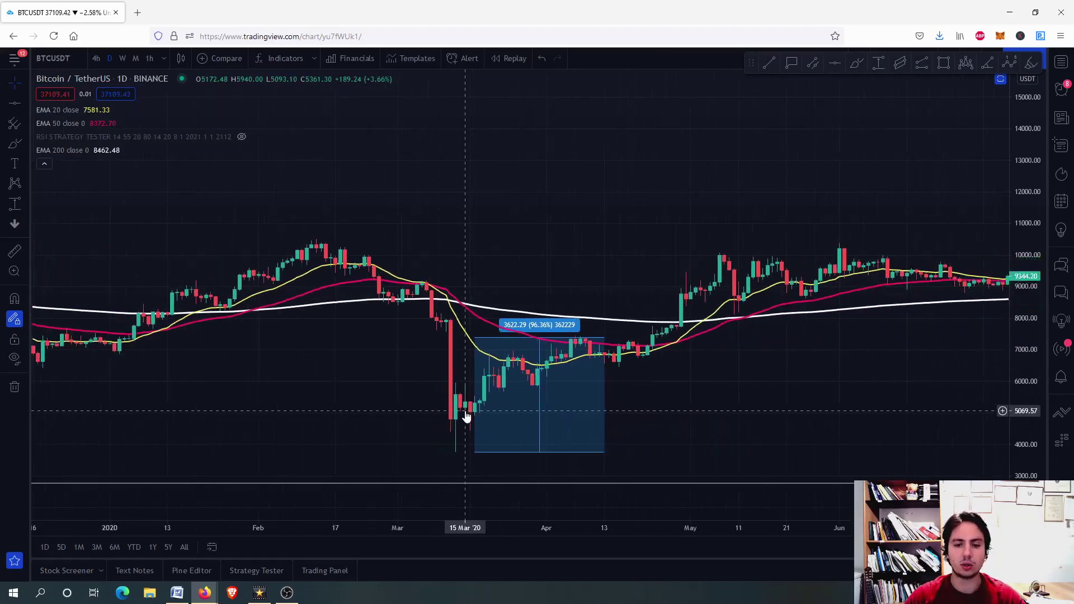
left_click_drag(712, 197, 564, 226)
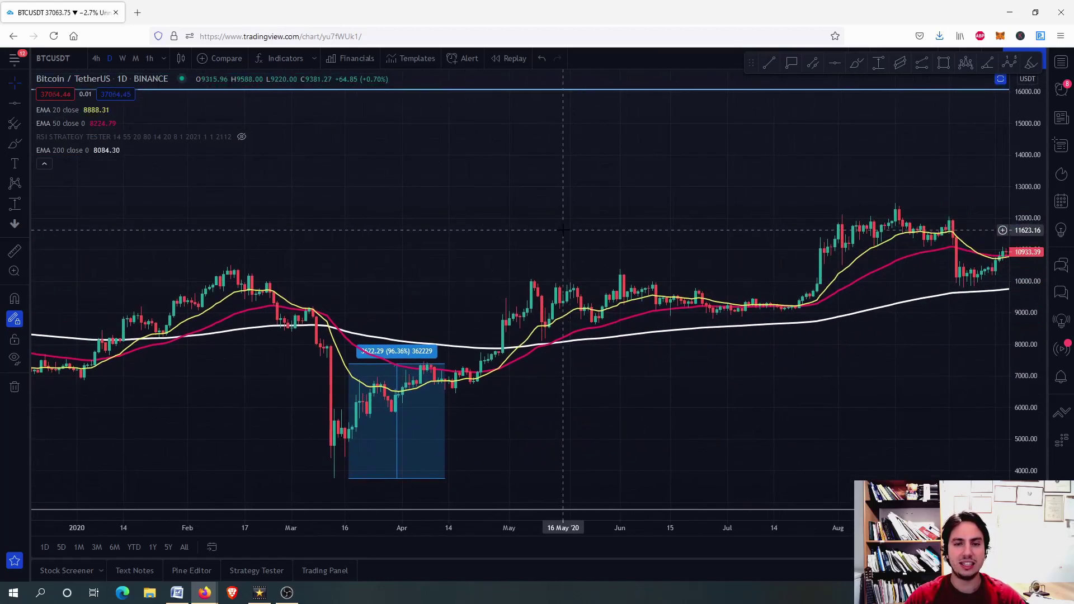
scroll(391, 335, "up", 2)
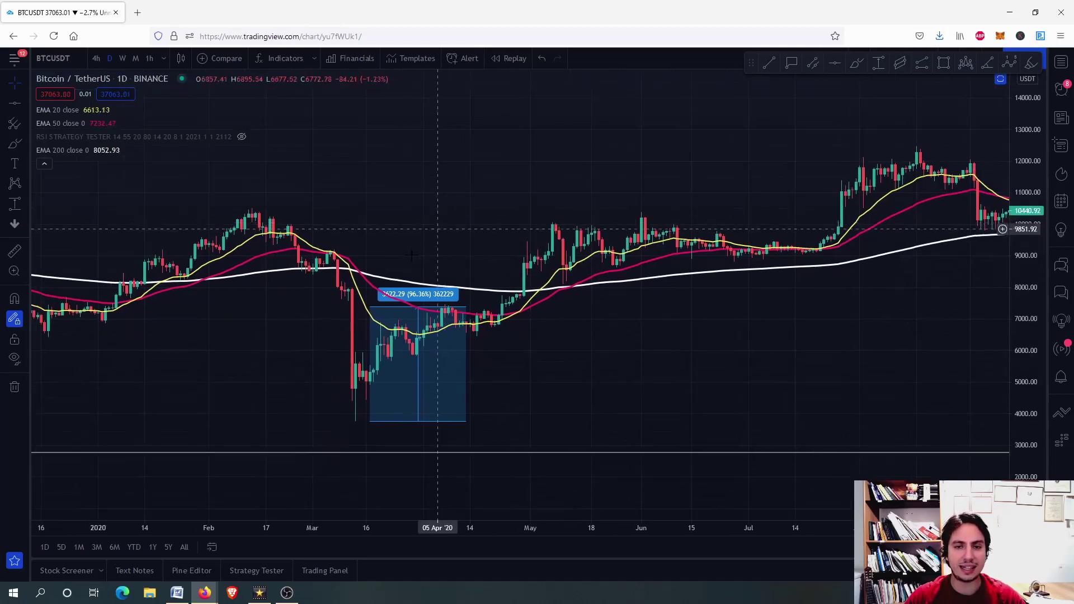
scroll(390, 338, "up", 2)
scroll(390, 338, "up", 1)
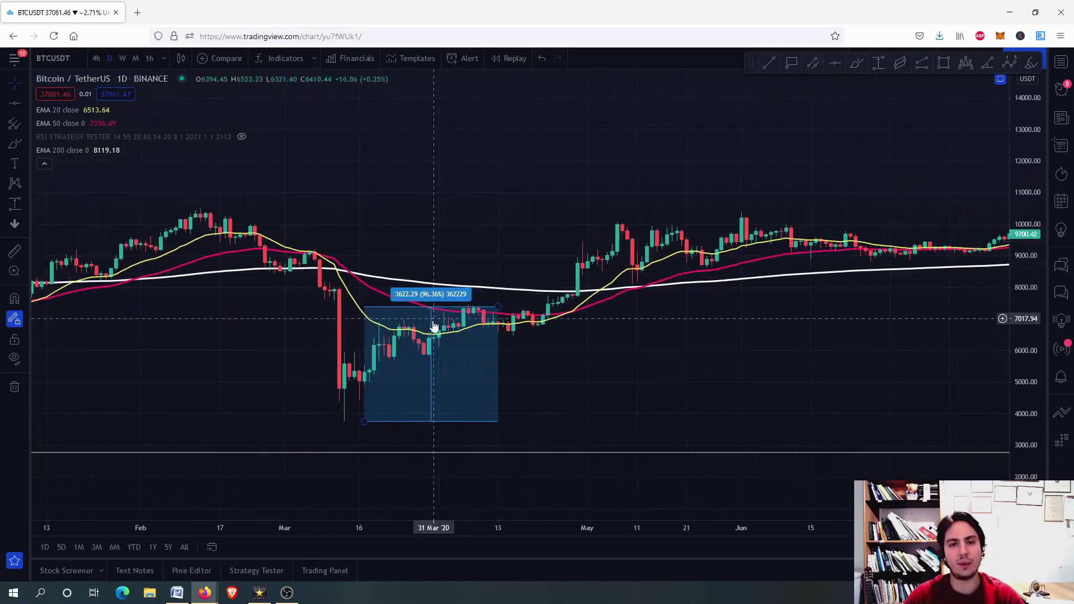
scroll(310, 289, "up", 2)
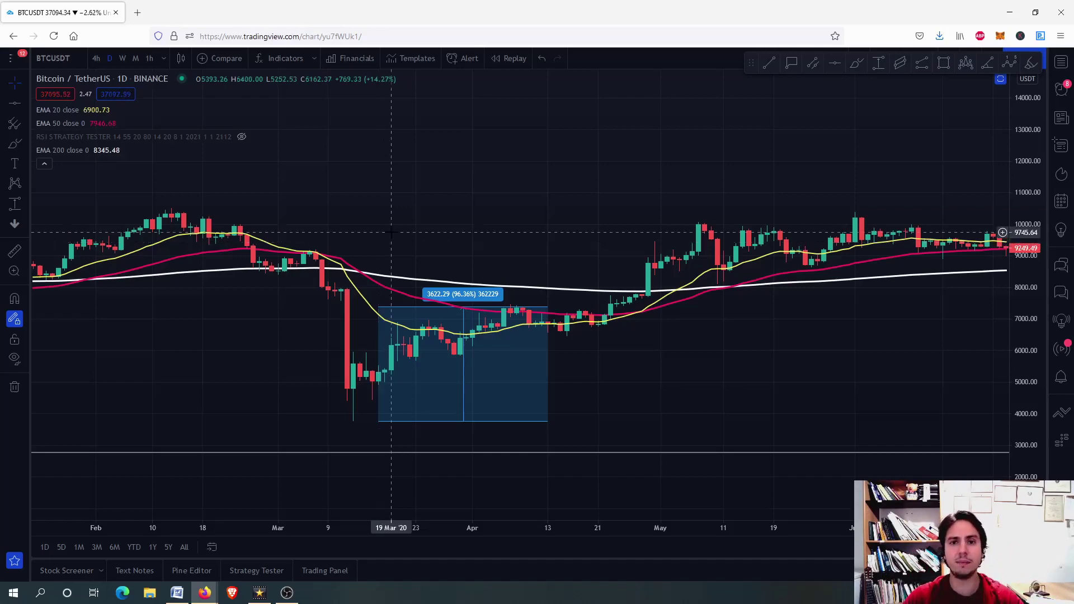
Examine the April to May 2018 price action, comparing the marked price range with the 50 and 200 EMA crossing
scroll(392, 232, "down", 5)
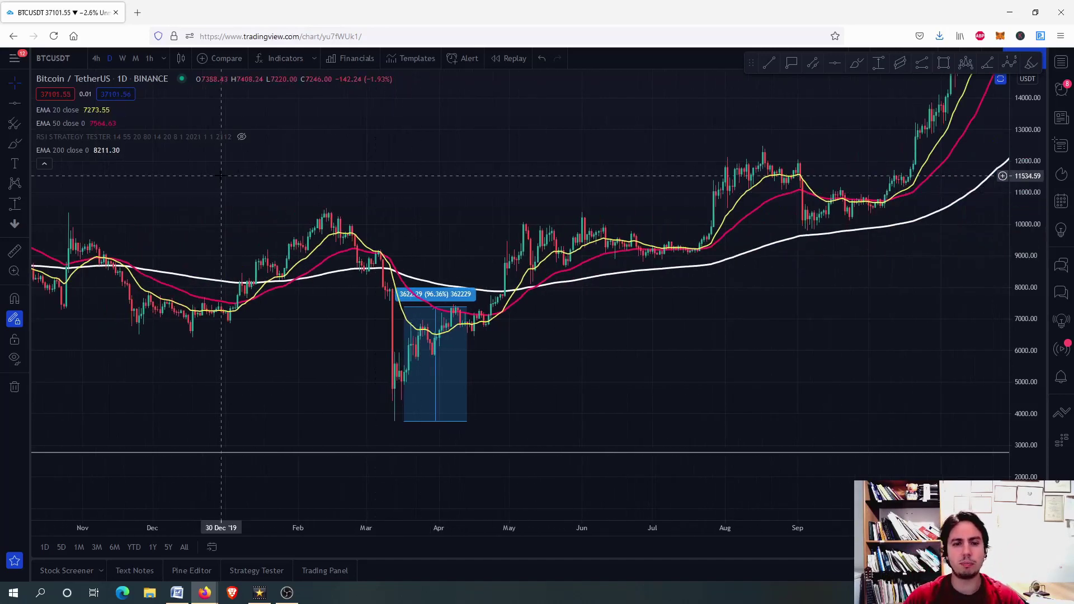
left_click_drag(246, 173, 741, 122)
left_click_drag(482, 143, 828, 199)
scroll(448, 185, "down", 5)
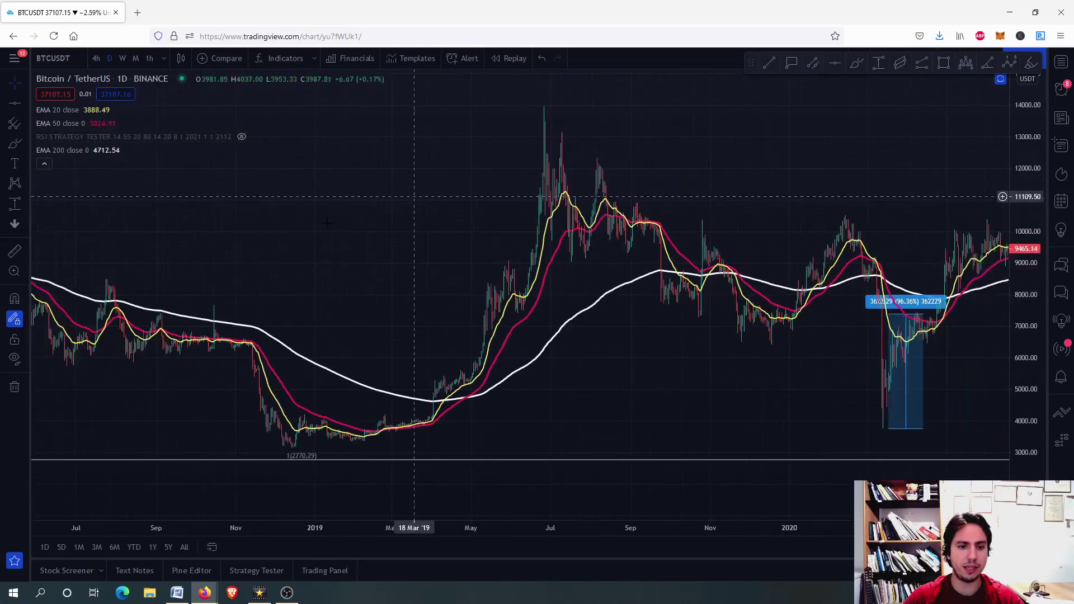
left_click_drag(380, 232, 839, 226)
scroll(356, 168, "up", 2)
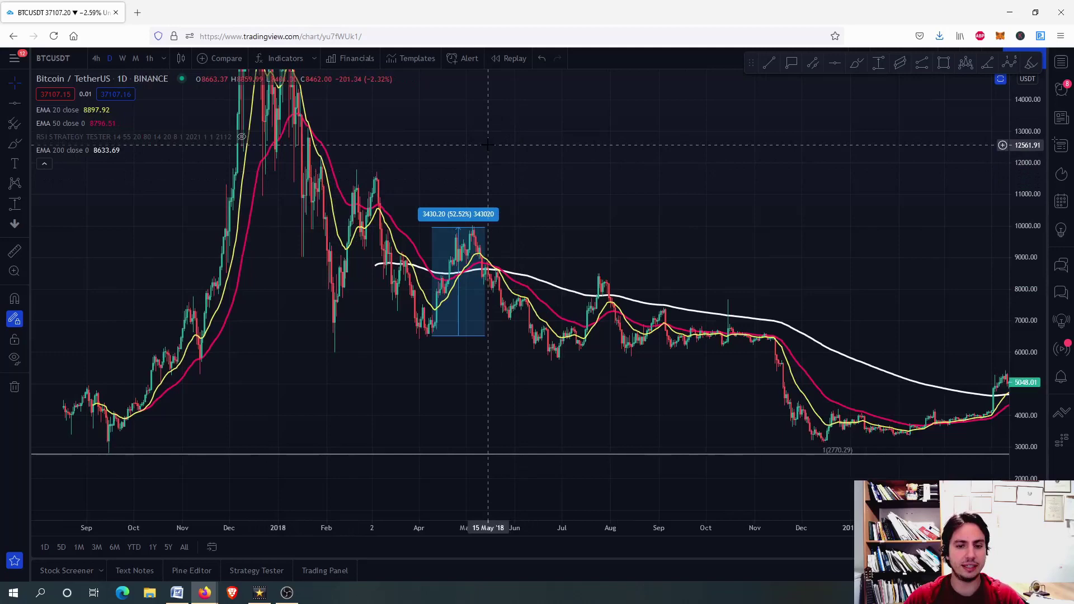
scroll(411, 286, "up", 5)
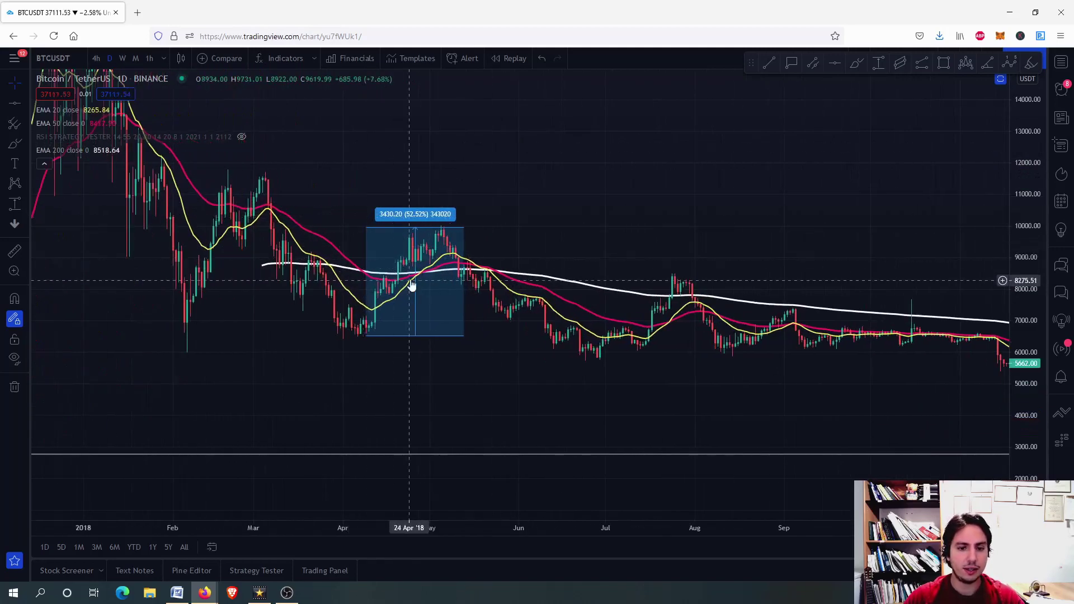
scroll(411, 285, "up", 1)
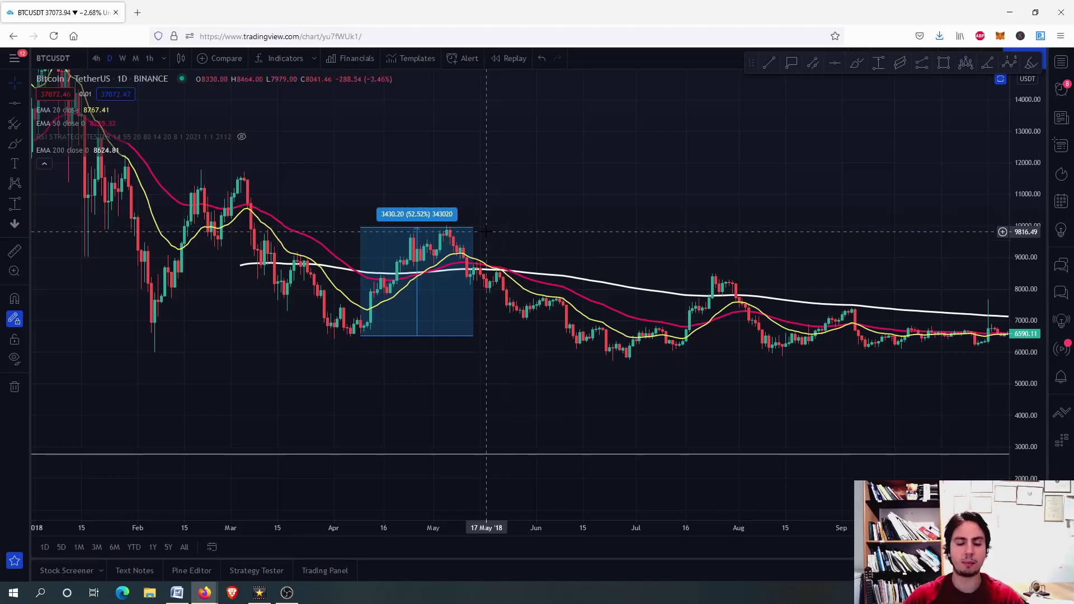
scroll(486, 231, "up", 2)
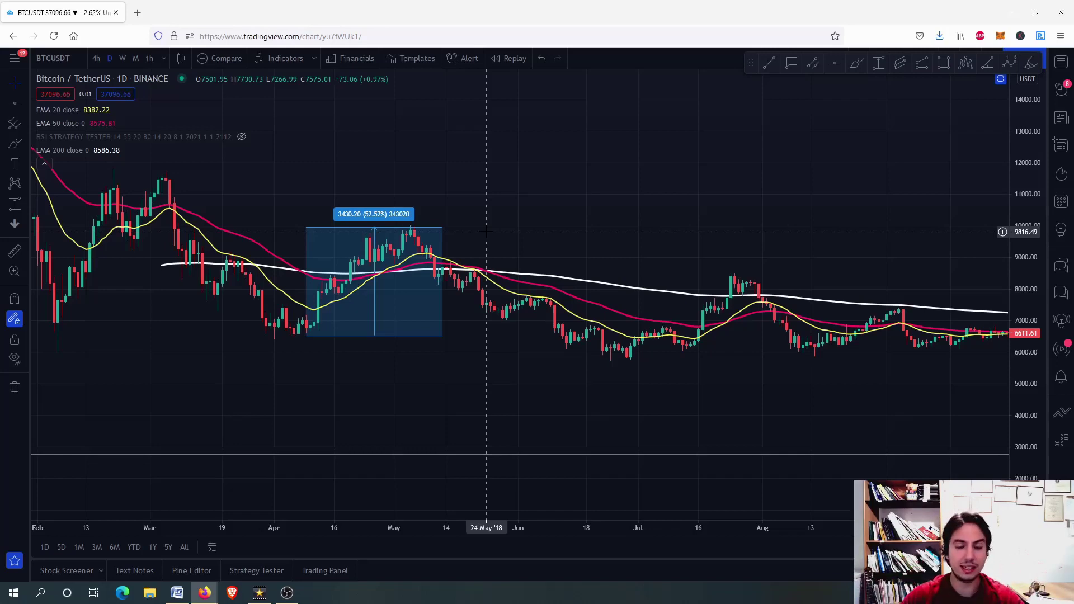
scroll(486, 231, "down", 2)
scroll(480, 233, "up", 1)
scroll(353, 291, "up", 3)
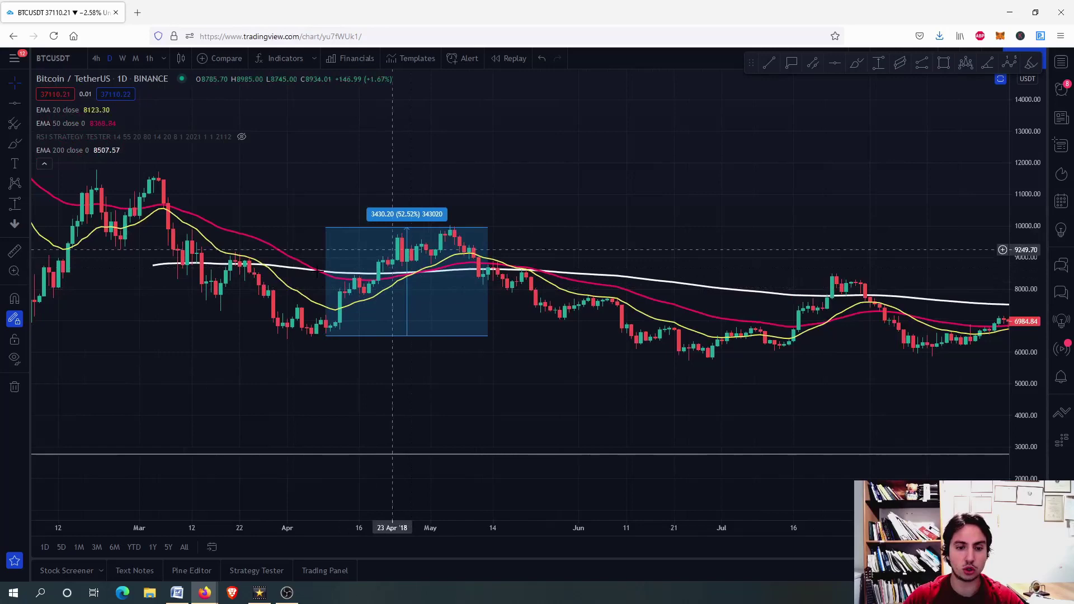
scroll(294, 269, "up", 2)
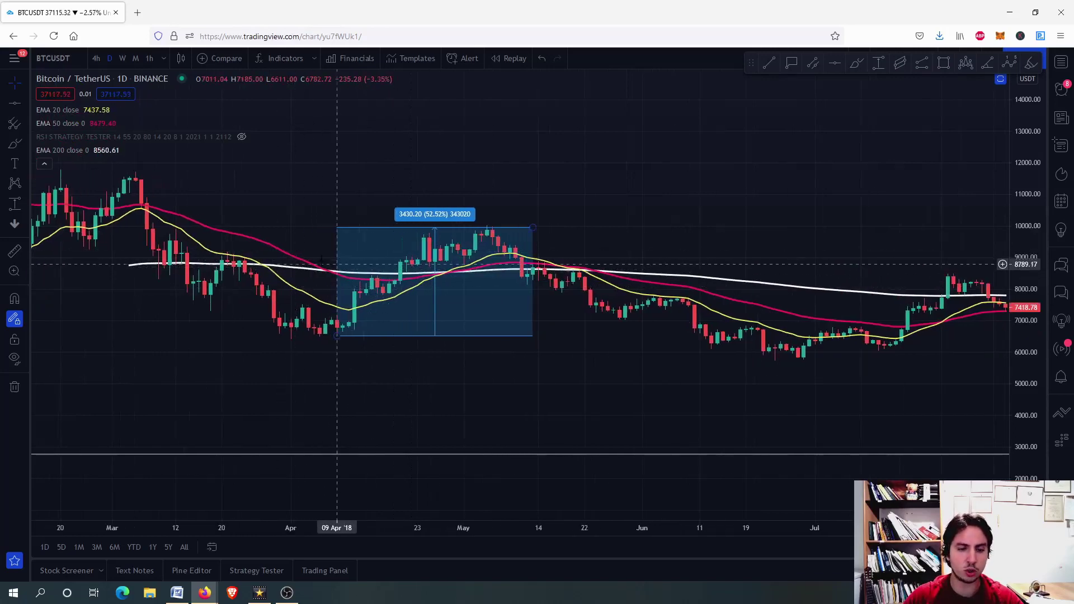
Review the longer price trend from the 2018 decline through the 2019 recovery relative to the 200 EMA
scroll(511, 240, "down", 4)
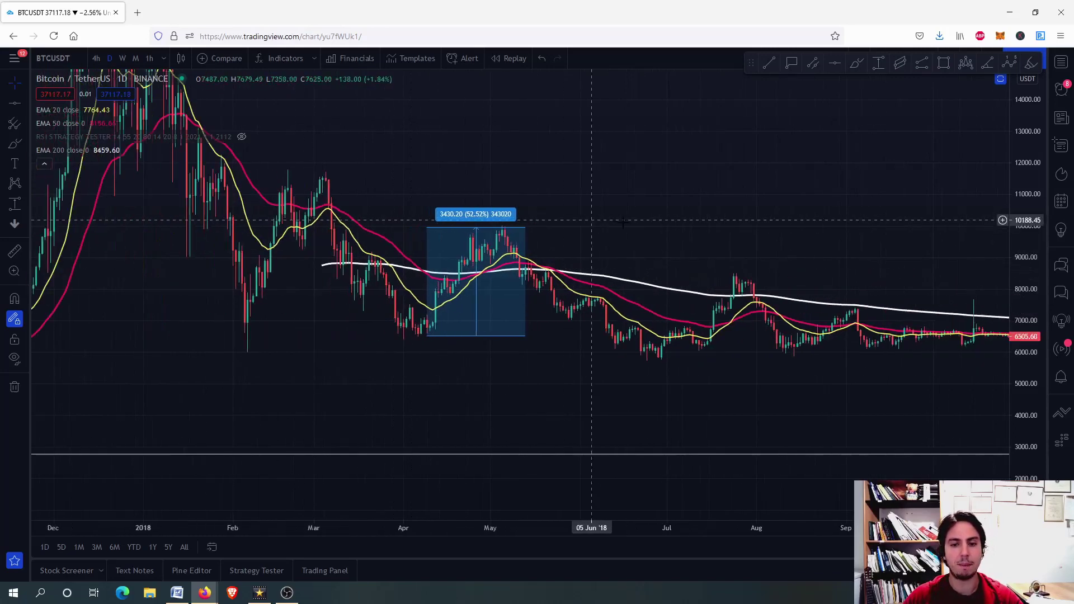
scroll(623, 222, "down", 5)
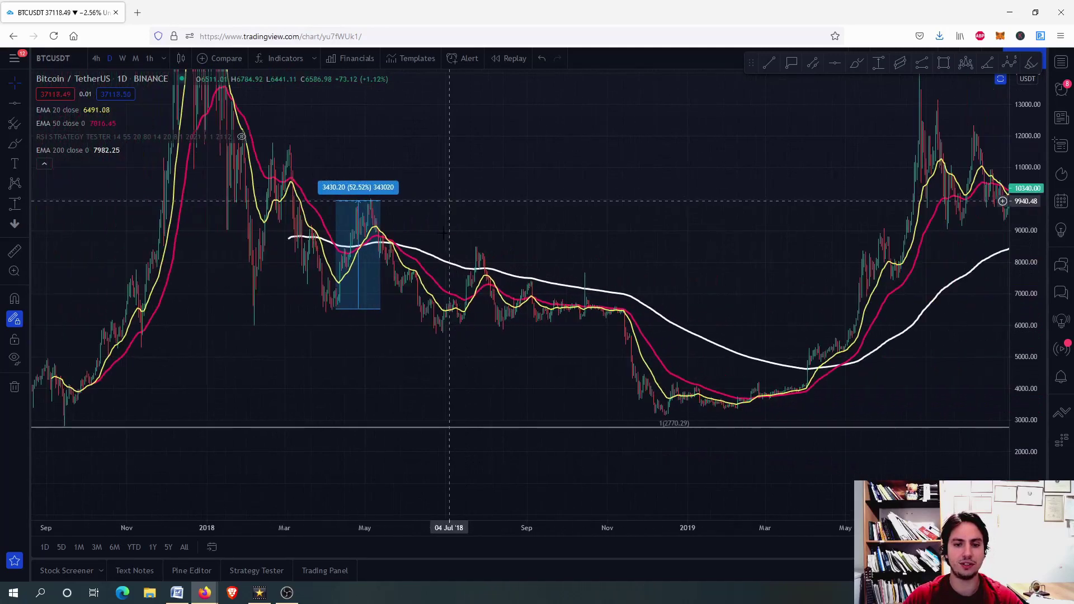
scroll(449, 201, "down", 2)
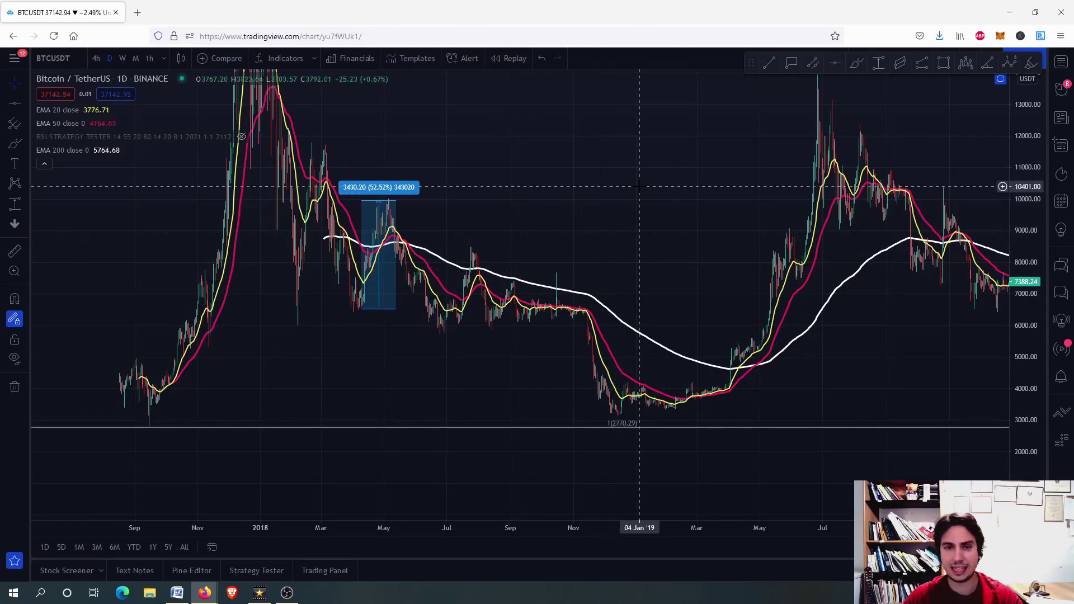
left_click_drag(629, 187, 505, 222)
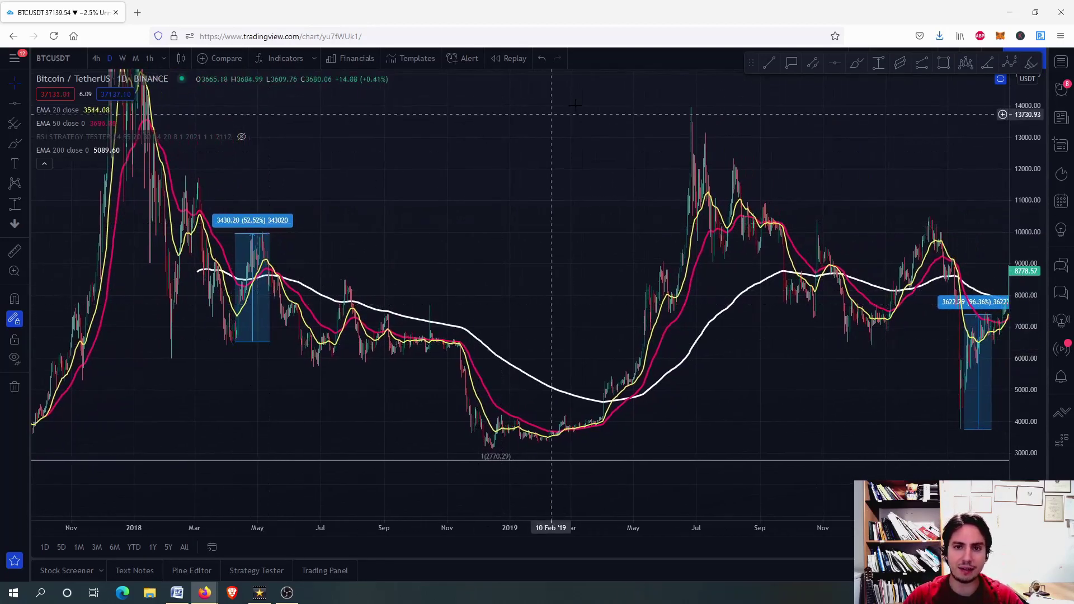
scroll(267, 246, "up", 2)
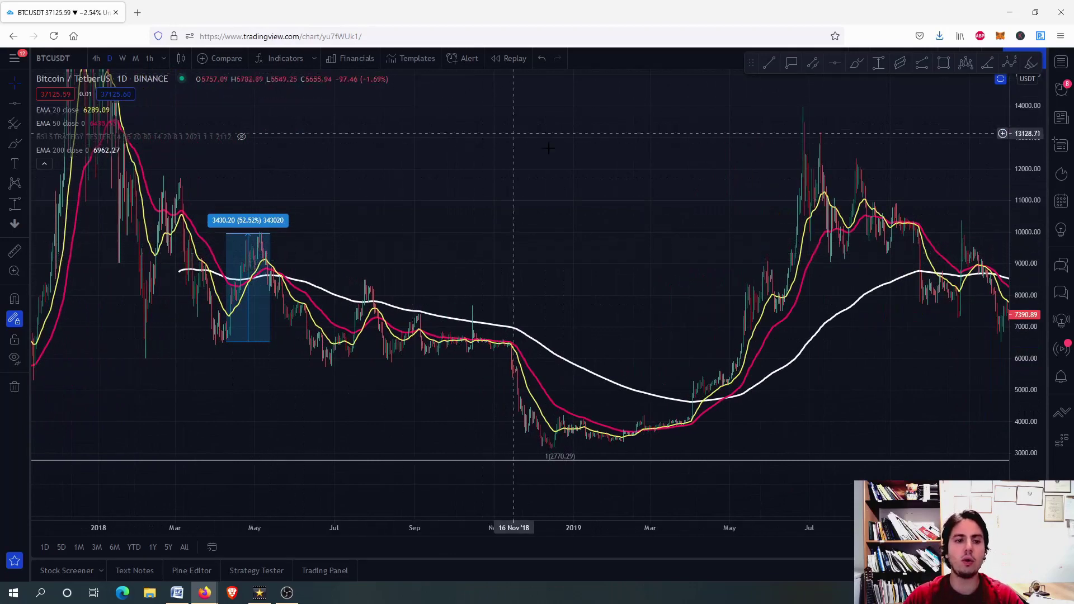
Return to the June 2021 candles and inspect the current price against the EMAs and the marked support and resistance levels
left_click_drag(554, 161, 167, 264)
left_click_drag(820, 231, 313, 240)
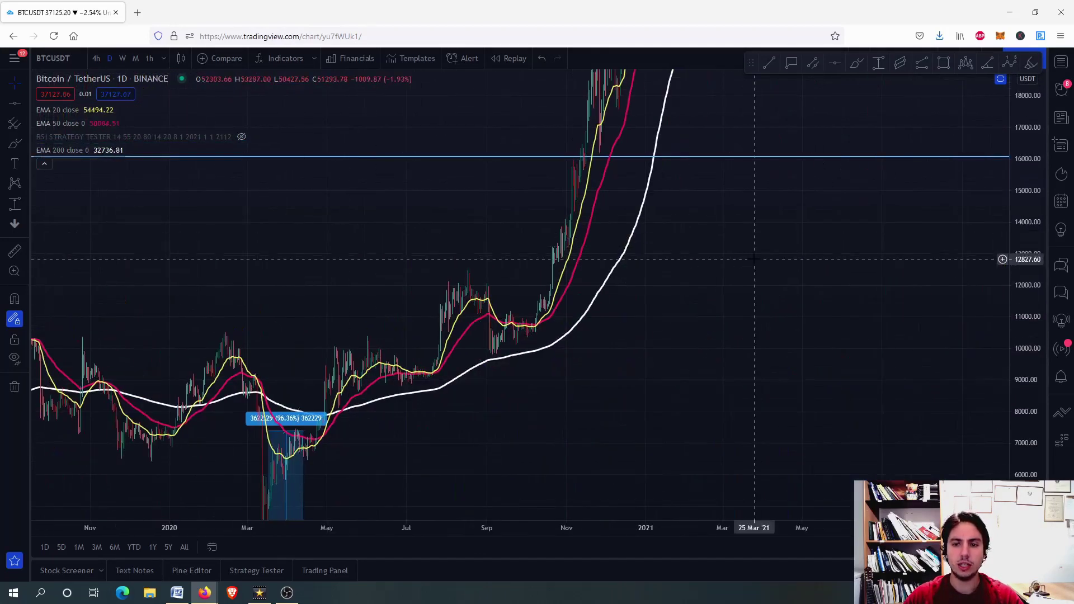
scroll(761, 259, "down", 2)
left_click_drag(800, 230, 436, 535)
left_click_drag(628, 200, 551, 482)
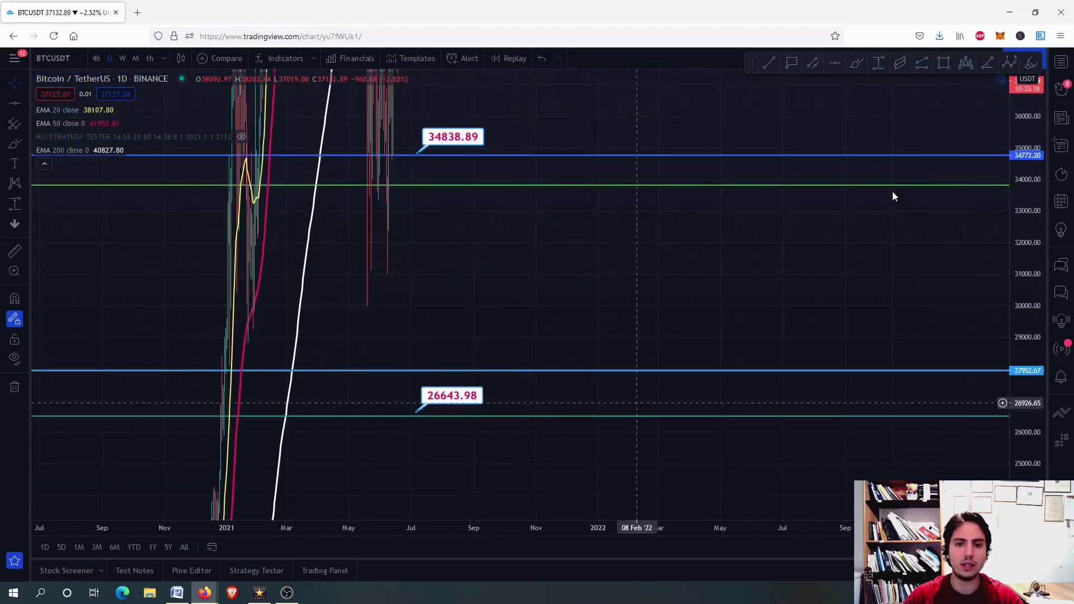
left_click_drag(1031, 249, 1029, 463)
scroll(392, 234, "up", 8)
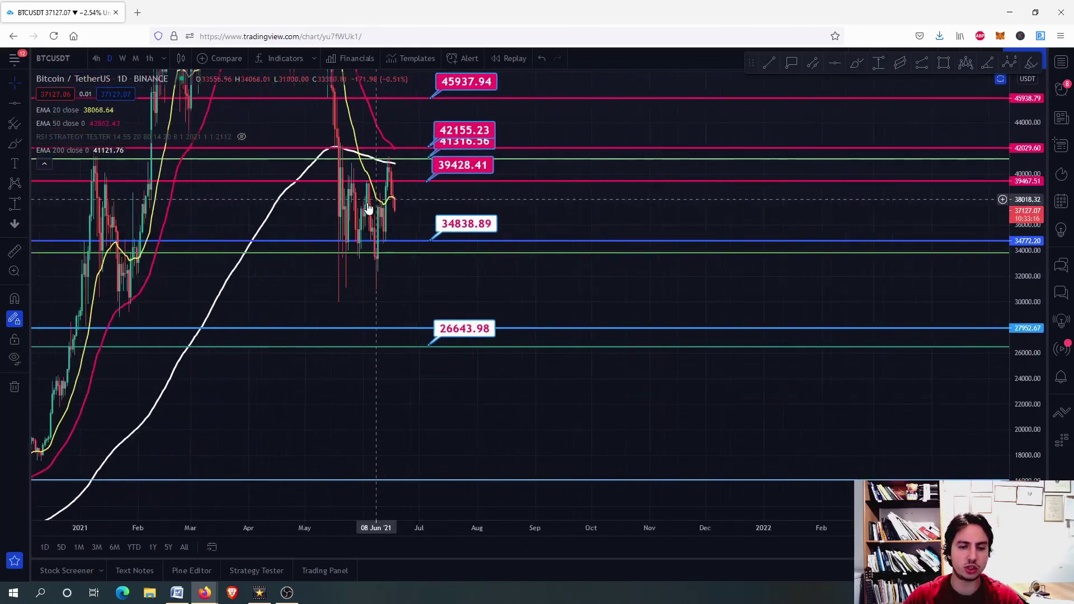
Circle the 45937.94 resistance level, sketch a price path peaking there and falling below 26643.98, and remove each drawing
left_click_drag(520, 226, 617, 302)
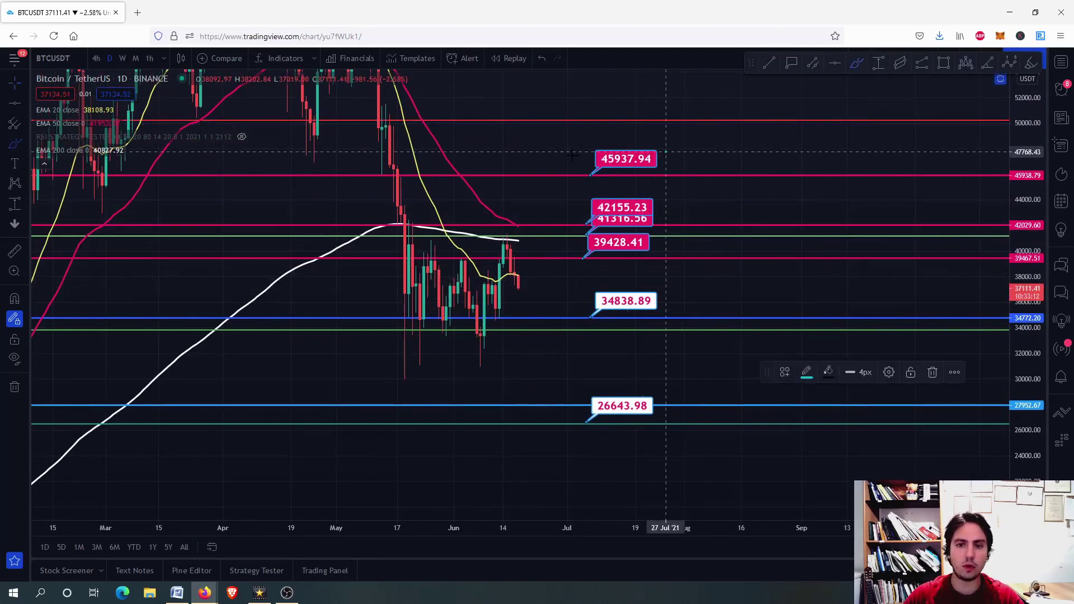
mouse_move(661, 151)
left_mouse_down()
mouse_move(701, 178)
mouse_move(602, 148)
left_mouse_up()
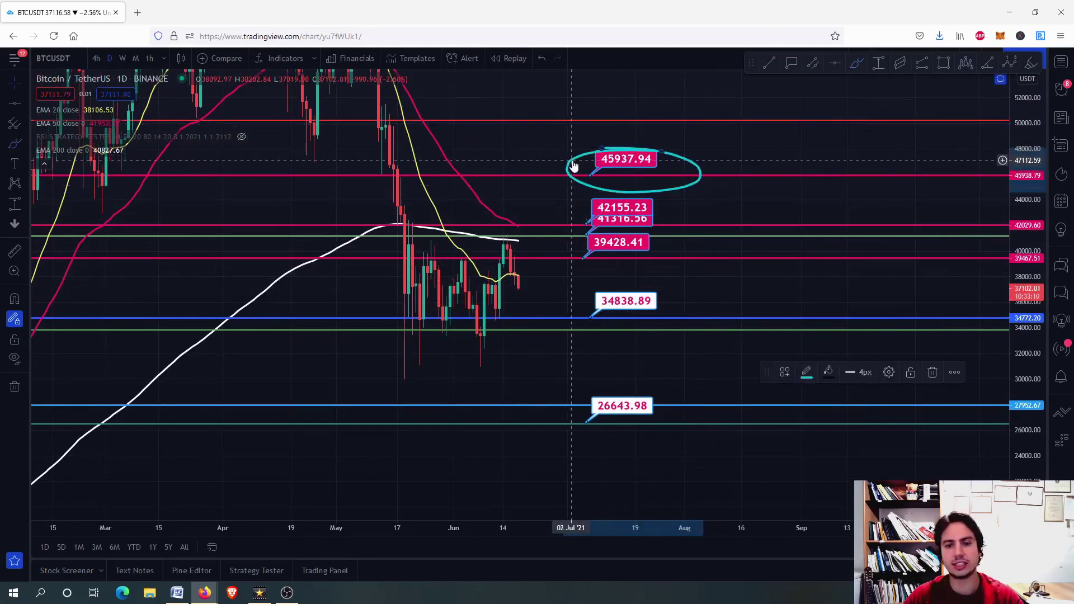
key("Delete")
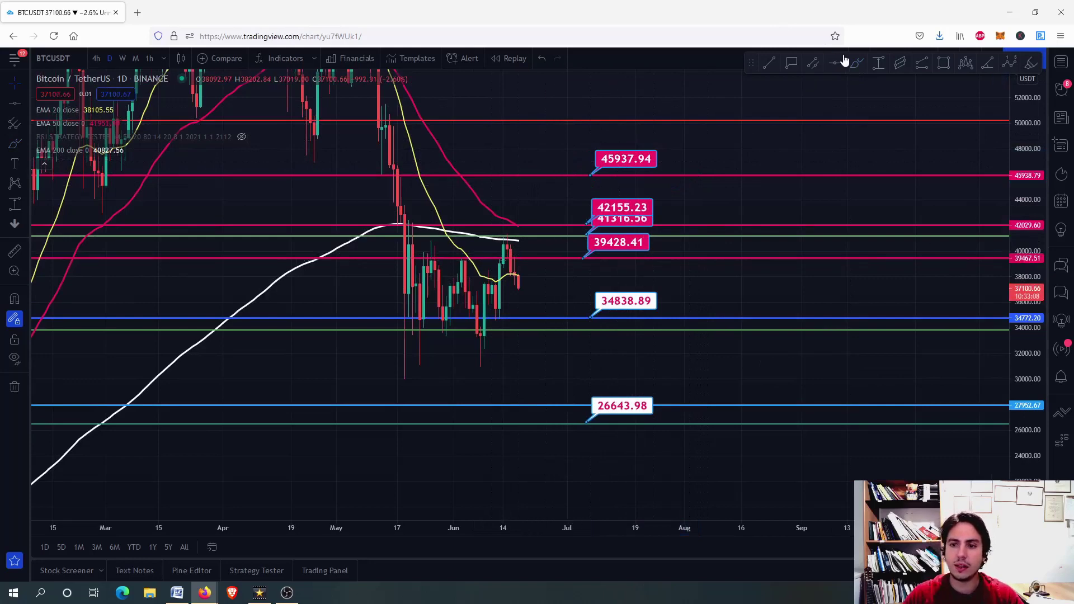
mouse_move(504, 274)
left_mouse_down()
mouse_move(563, 167)
mouse_move(605, 453)
left_mouse_up()
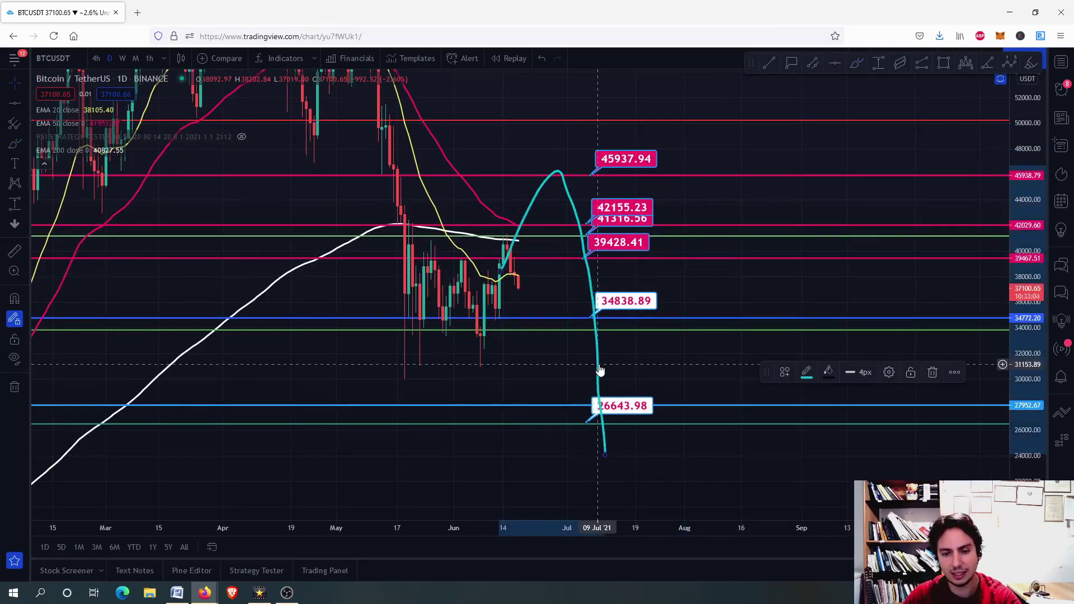
key("Delete")
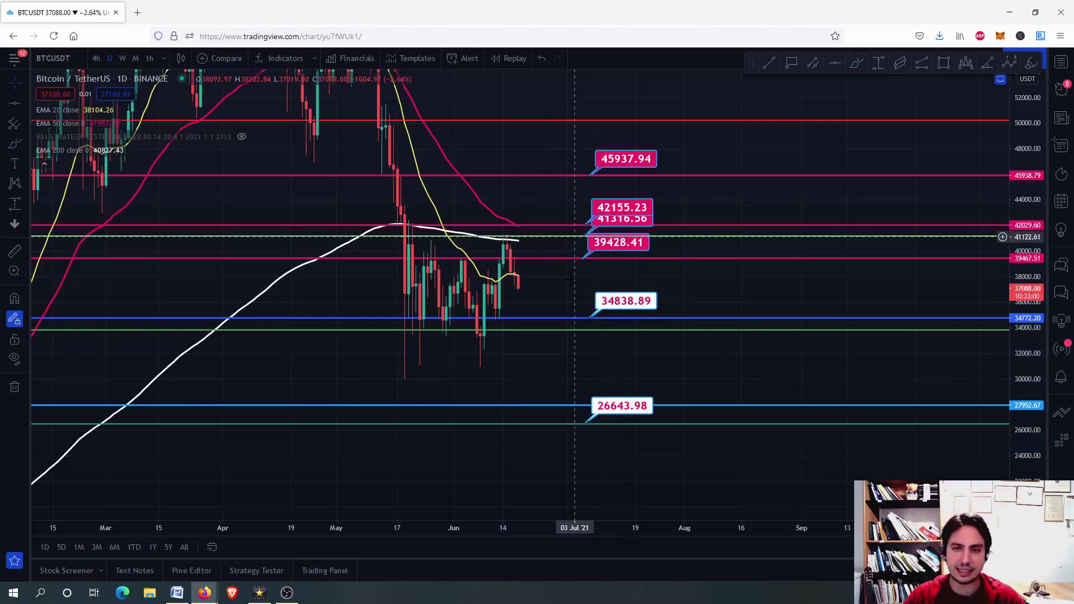
Brush a projected path from the latest daily candle up to the 45937.94 level and down to the 27952.67 line, and undo it
scroll(609, 305, "up", 3)
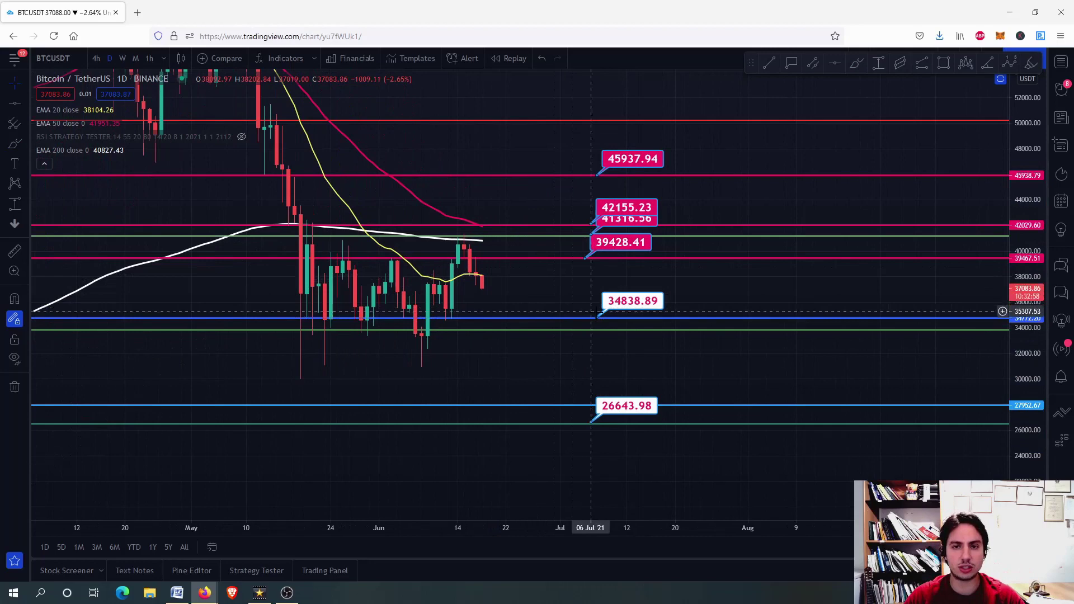
scroll(608, 305, "down", 3)
left_click_drag(1013, 126, 1021, 218)
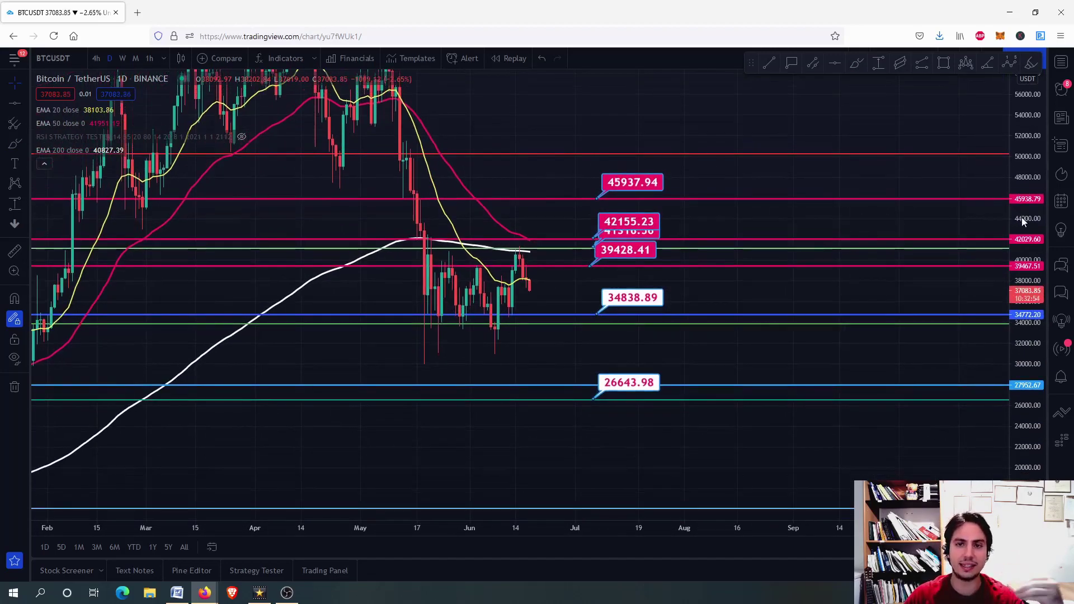
scroll(503, 325, "up", 2)
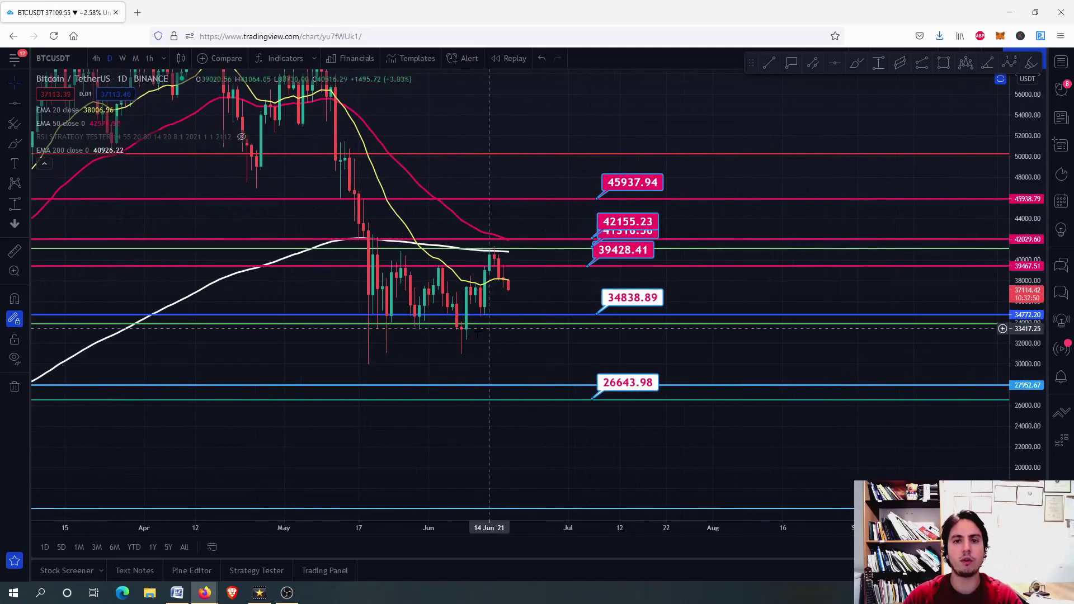
left_click(856, 62)
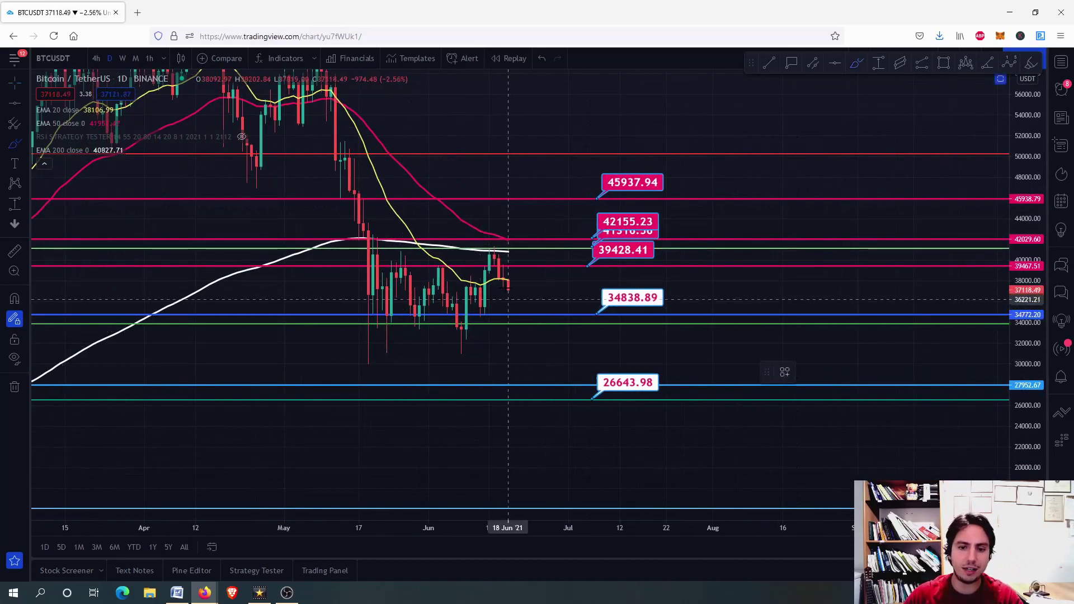
mouse_move(511, 289)
left_mouse_down()
mouse_move(538, 286)
mouse_move(596, 199)
mouse_move(708, 380)
left_mouse_up()
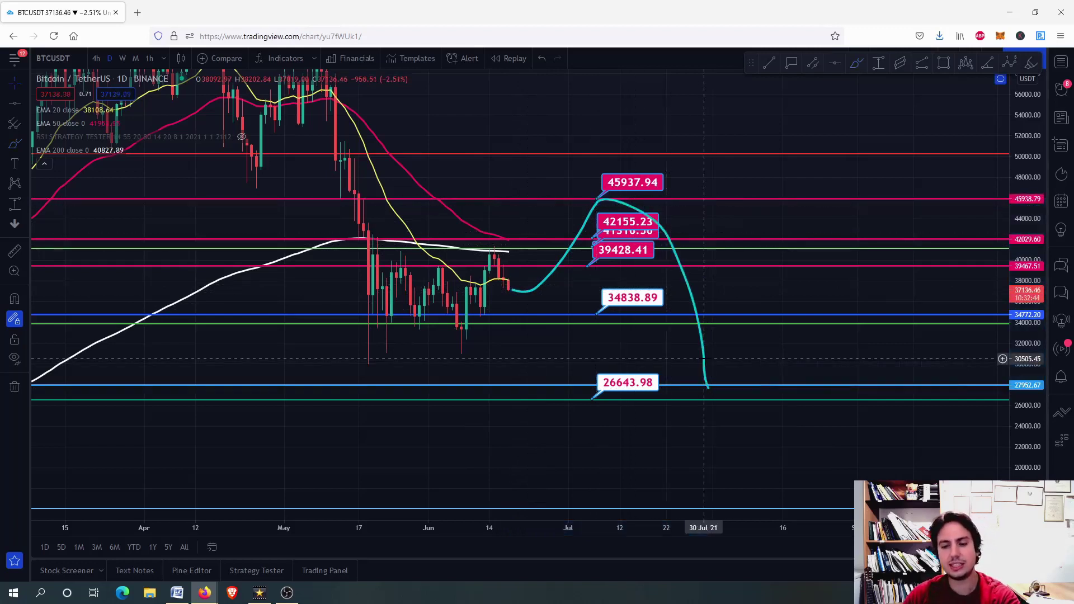
key("ctrl+z")
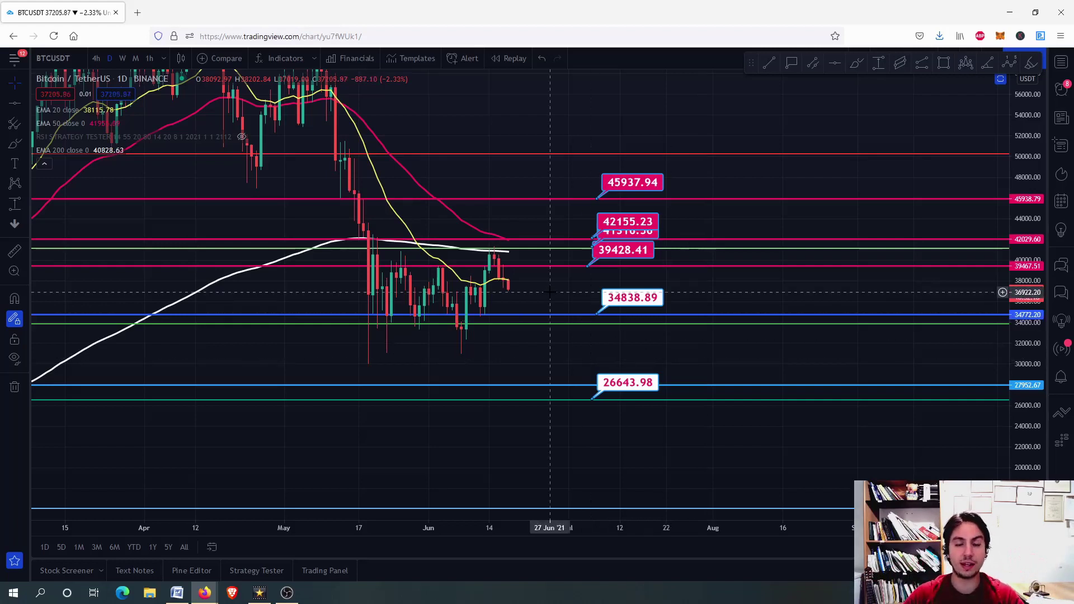
Switch the chart to the 4-hour timeframe and enlarge the price scale around the June candles
scroll(550, 292, "up", 2)
scroll(532, 283, "up", 3)
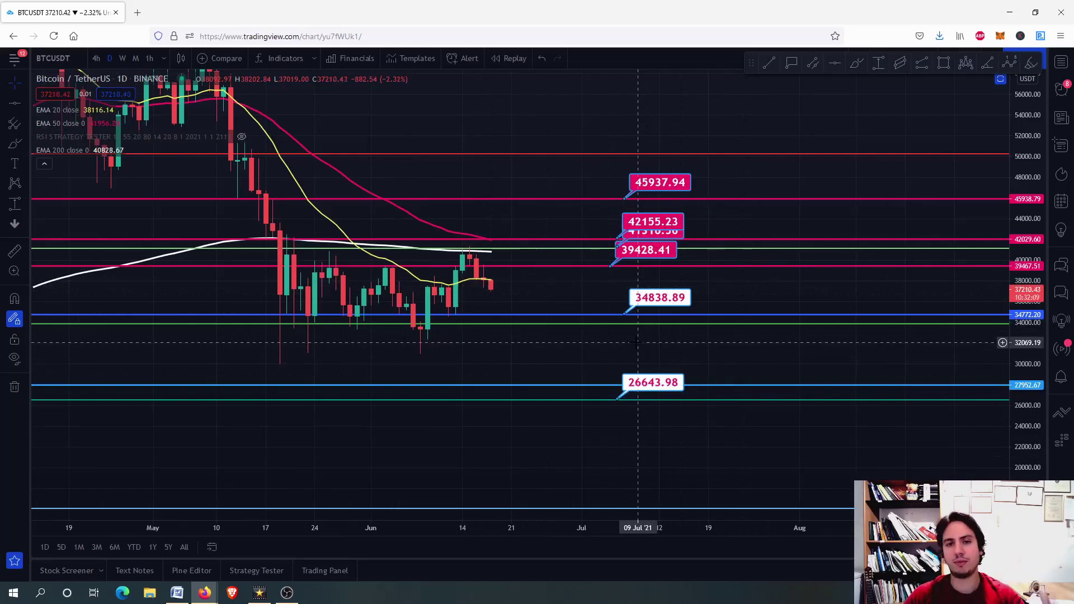
scroll(548, 275, "down", 5)
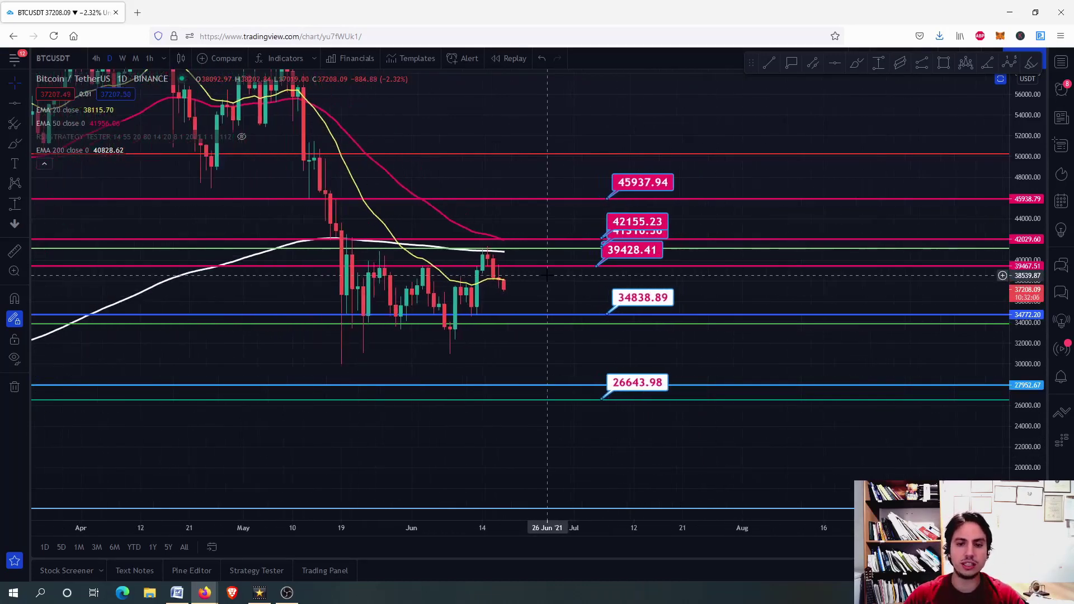
scroll(548, 275, "up", 1)
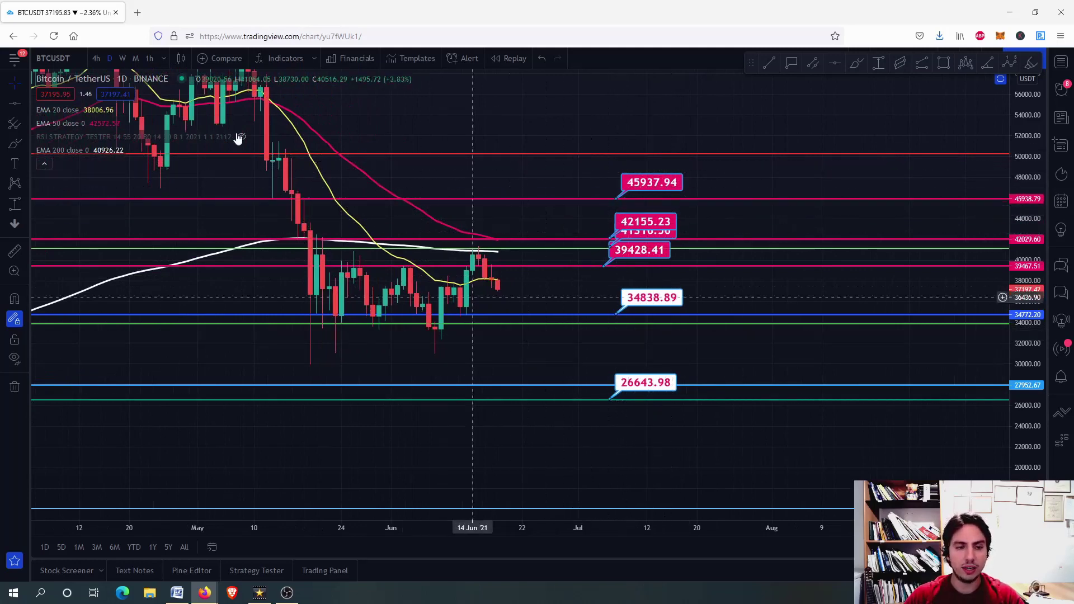
left_click(95, 58)
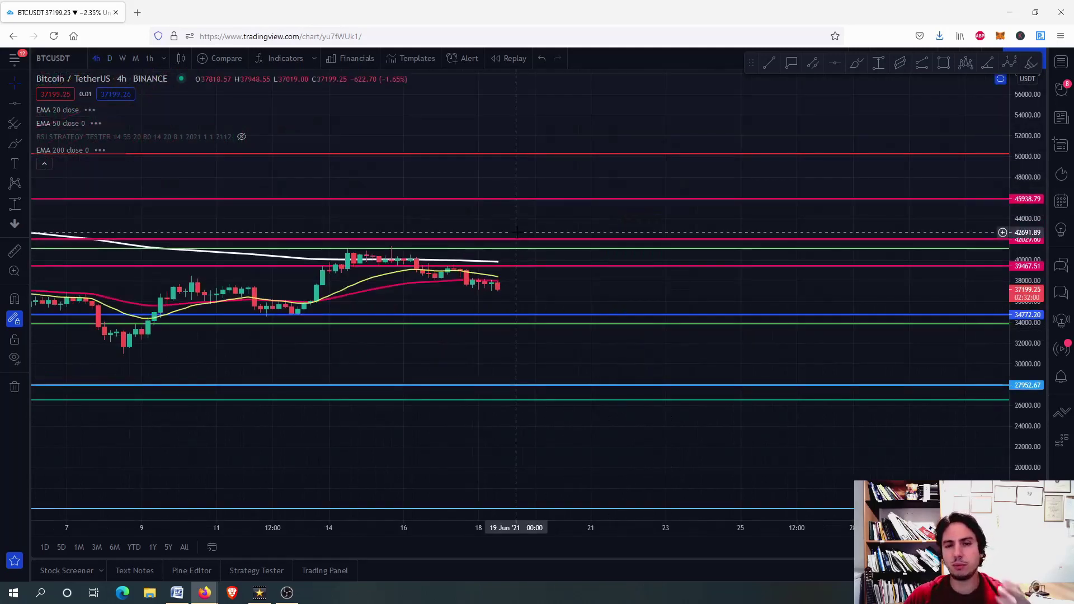
left_click_drag(554, 283, 624, 249)
left_click_drag(1028, 272, 1035, 30)
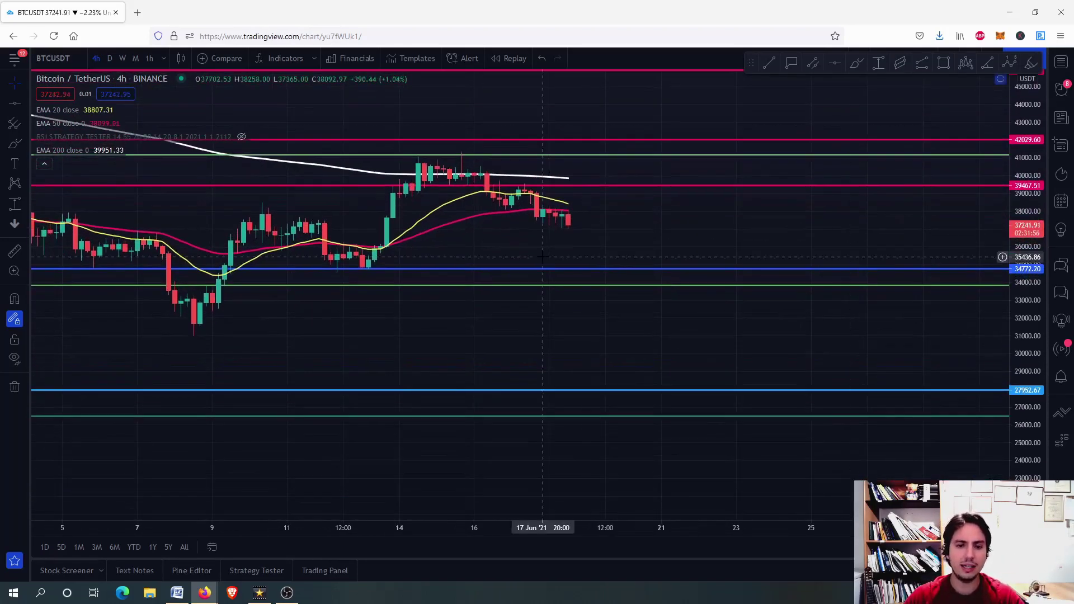
scroll(541, 257, "down", 5)
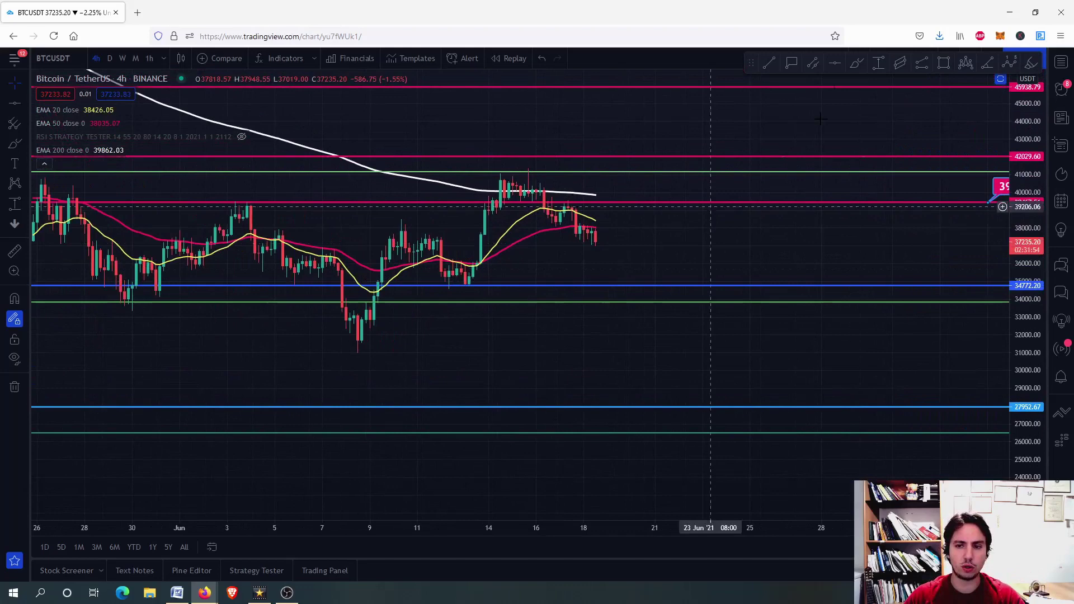
Circle the three successive lows near 8 June, 13 June and 18 June with the brush
left_click(857, 63)
mouse_move(376, 327)
left_mouse_down()
mouse_move(380, 353)
mouse_move(386, 327)
left_mouse_up()
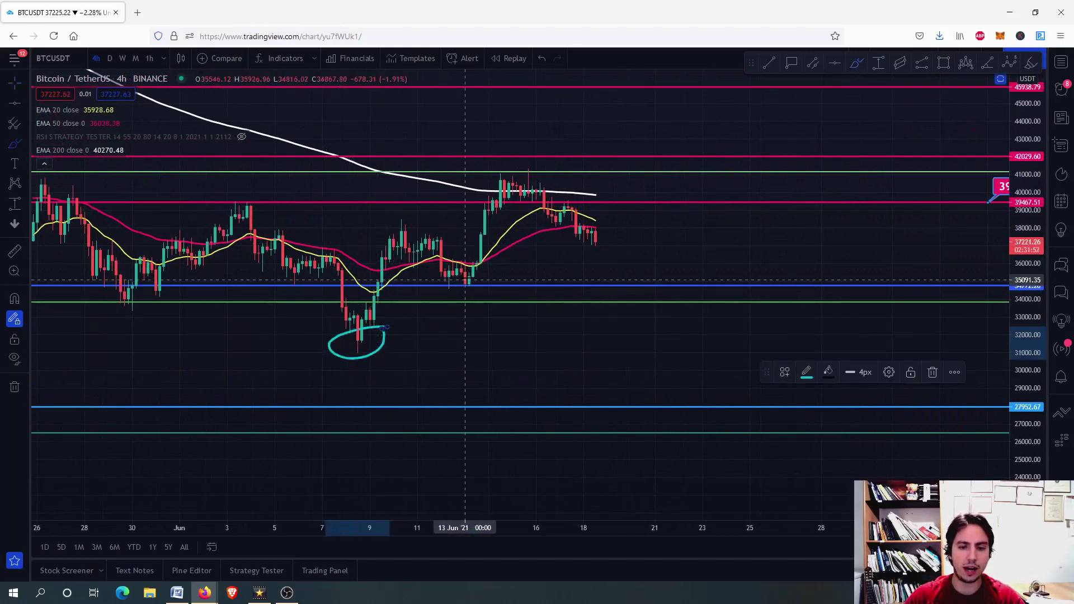
mouse_move(465, 279)
left_mouse_down()
mouse_move(447, 297)
mouse_move(481, 268)
left_mouse_up()
mouse_move(594, 231)
left_mouse_down()
mouse_move(578, 249)
mouse_move(601, 231)
left_mouse_up()
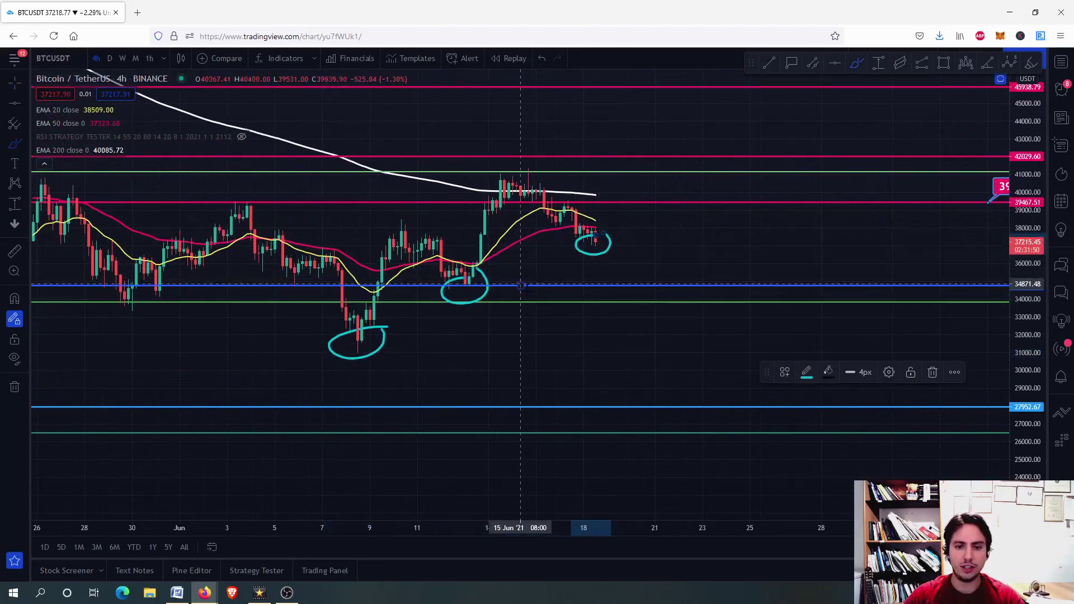
key("Escape")
Brush a projected drop from the latest 4-hour candles to just below the 27952.67 support line, and delete the stroke
left_click_drag(779, 262, 480, 252)
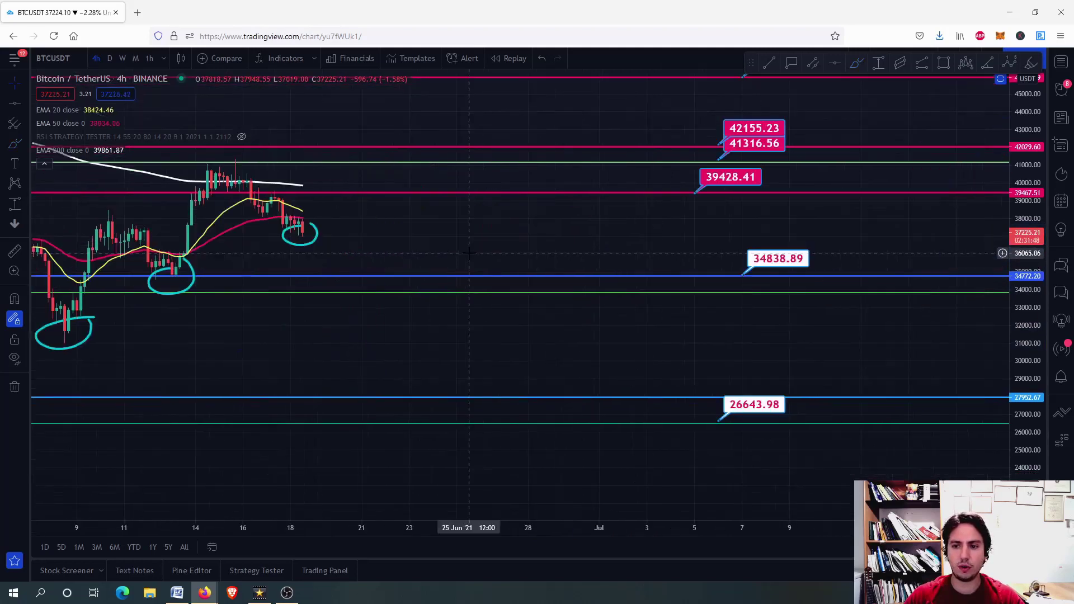
scroll(470, 253, "down", 3)
mouse_move(682, 270)
left_mouse_down()
mouse_move(431, 264)
mouse_move(588, 246)
left_mouse_up()
scroll(374, 242, "up", 4)
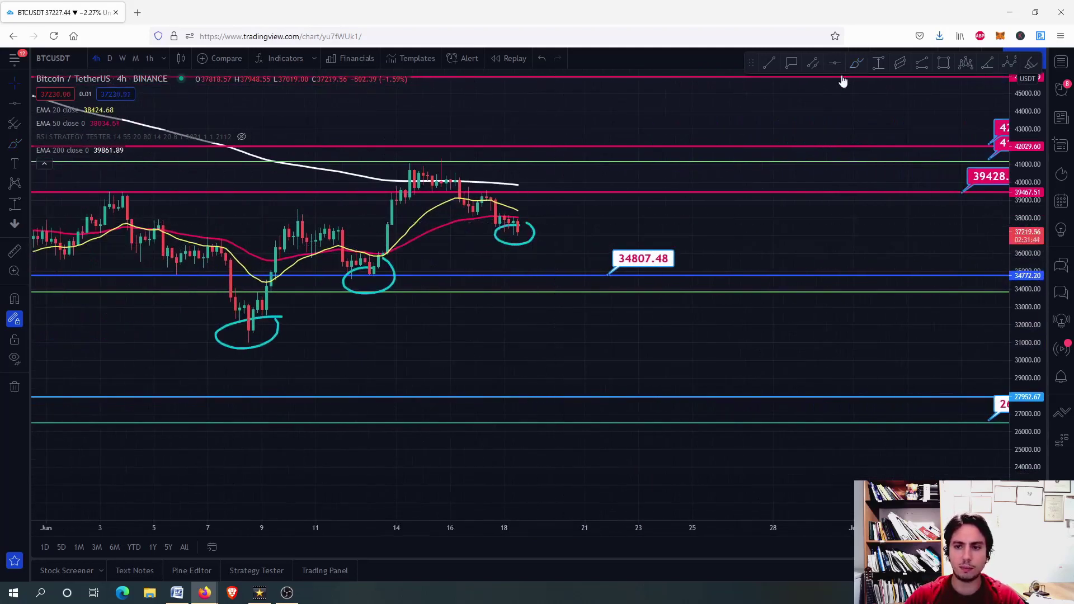
left_click(856, 62)
mouse_move(494, 207)
left_mouse_down()
mouse_move(566, 306)
mouse_move(584, 414)
left_mouse_up()
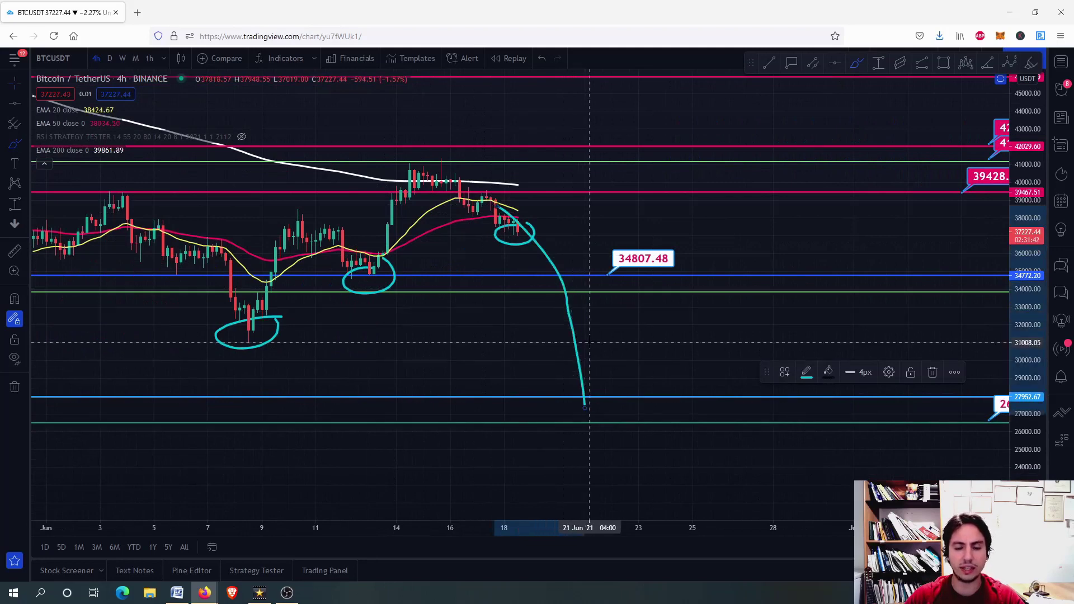
key("Delete")
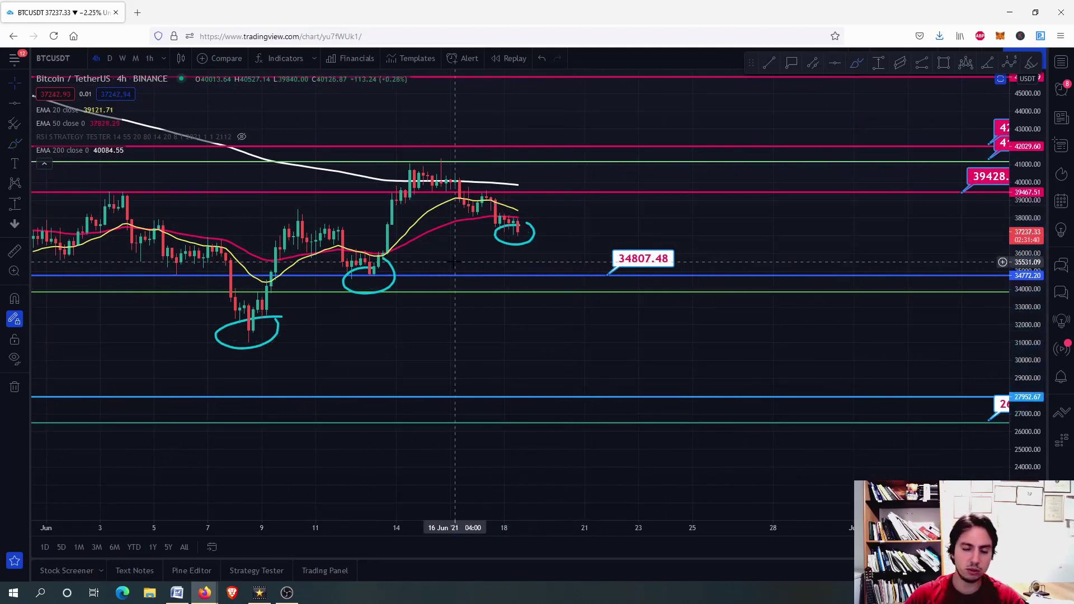
Circle the 42155.23 resistance label with the brush, and delete the circle
scroll(534, 227, "down", 2)
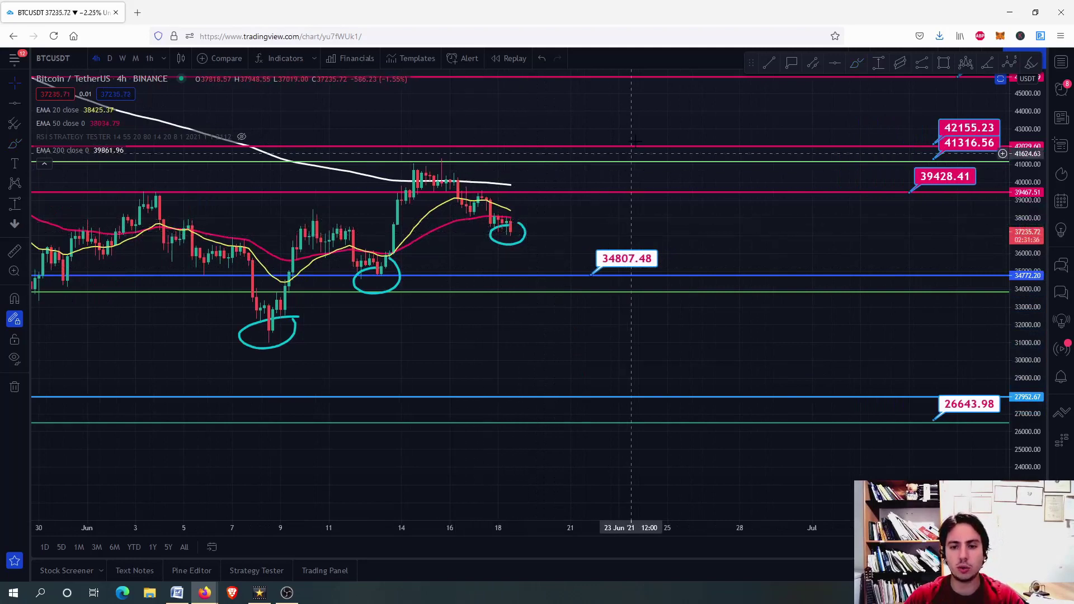
left_click_drag(624, 132, 608, 179)
scroll(608, 179, "down", 1)
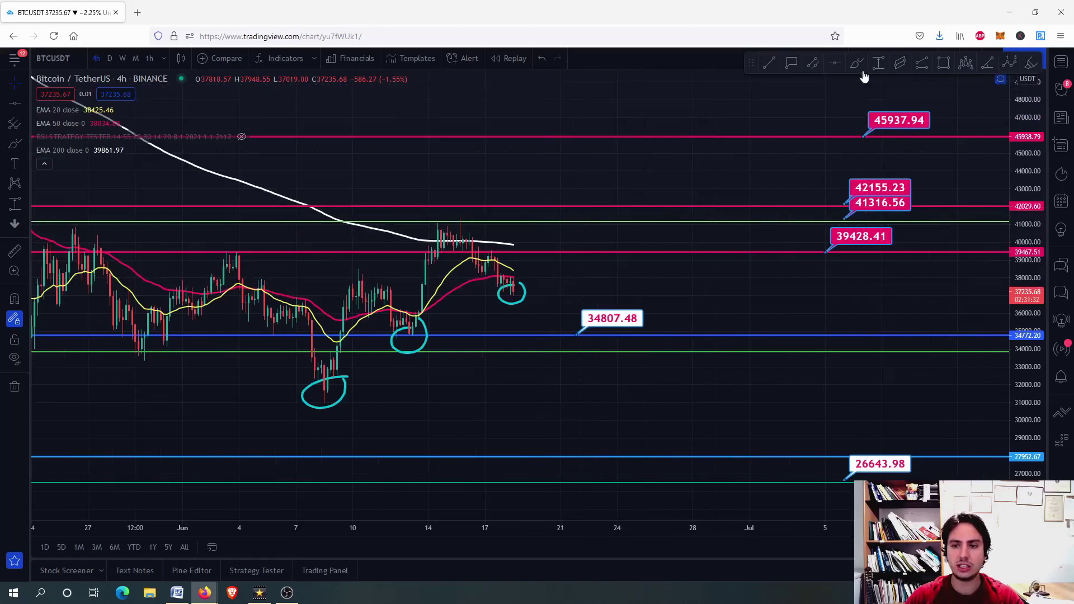
left_click_drag(910, 177, 830, 178)
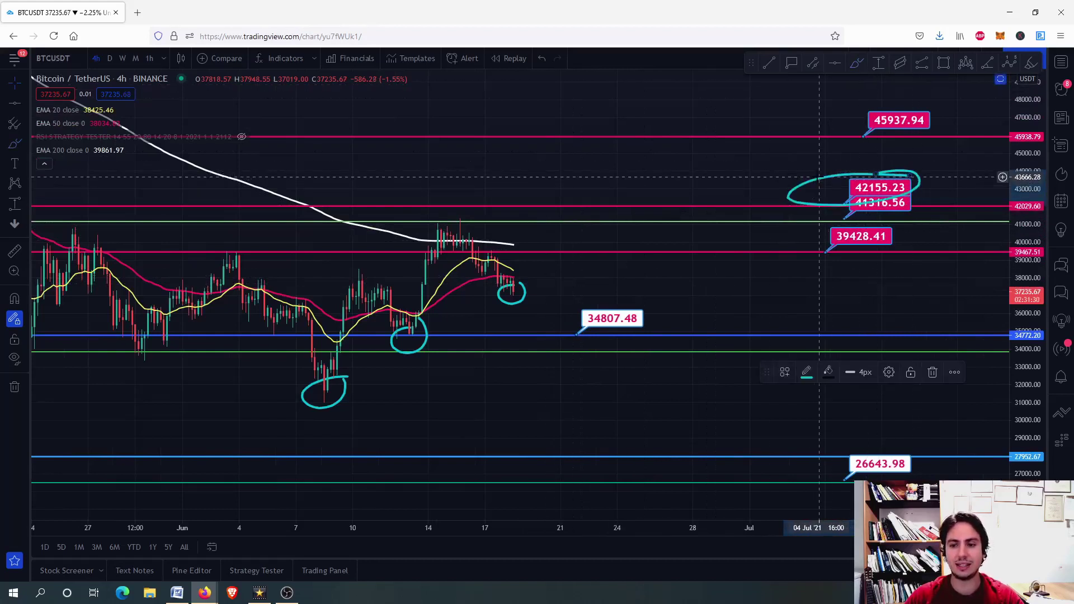
left_click(819, 177)
left_click(815, 180)
key("Delete")
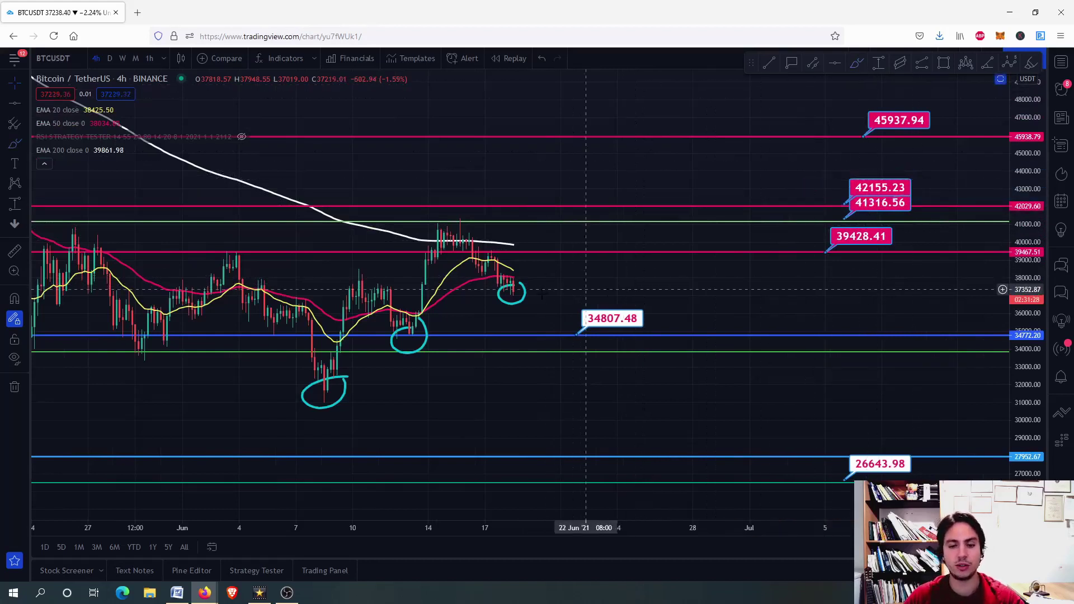
Restore the RSI, CCI and MACD panes below the price chart, and maximize the CCI pane around mid-June
scroll(542, 294, "up", 3)
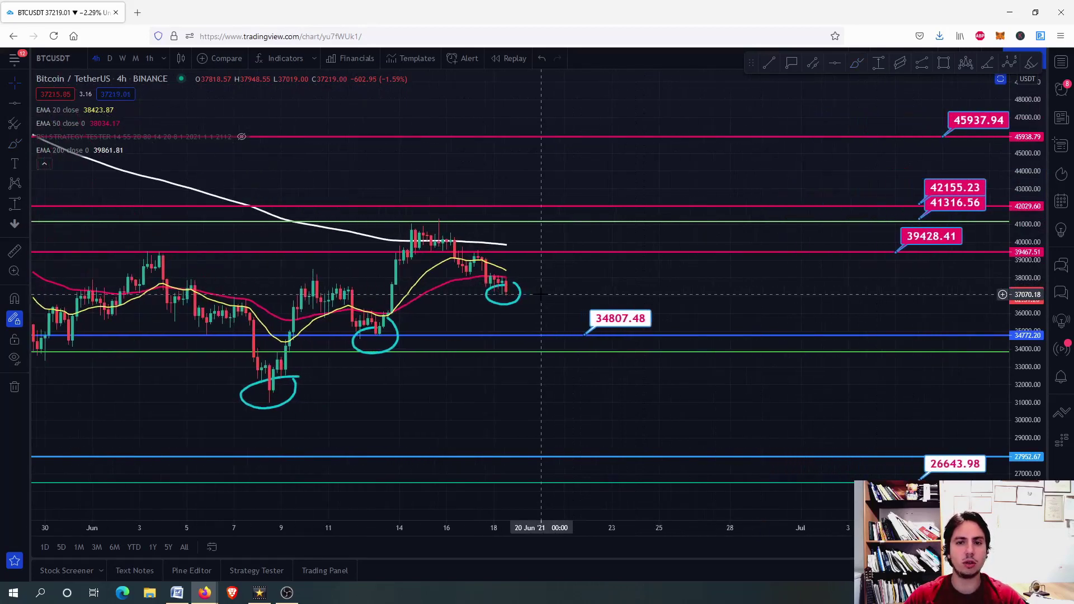
double_click(569, 287)
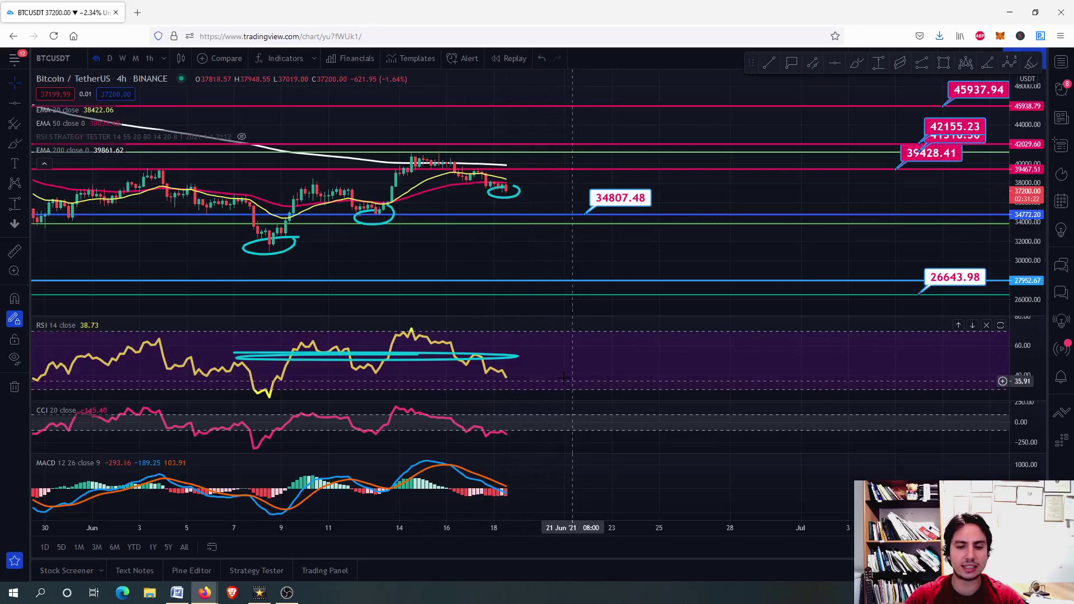
double_click(523, 423)
scroll(504, 372, "up", 3)
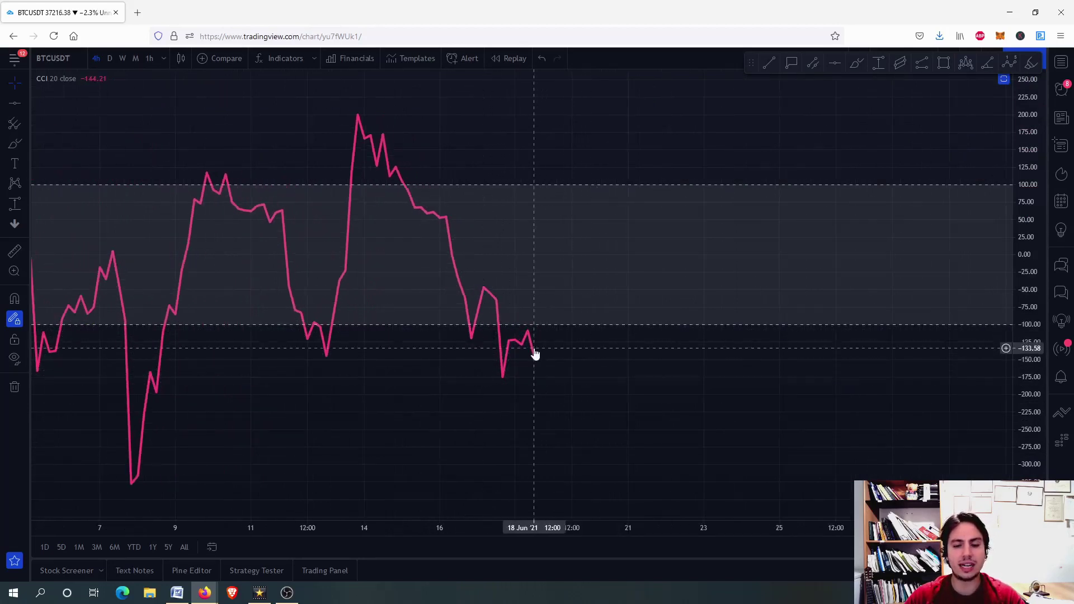
Brush a projected CCI rebound from the latest reading up to about 75, and delete the curve
left_click(857, 63)
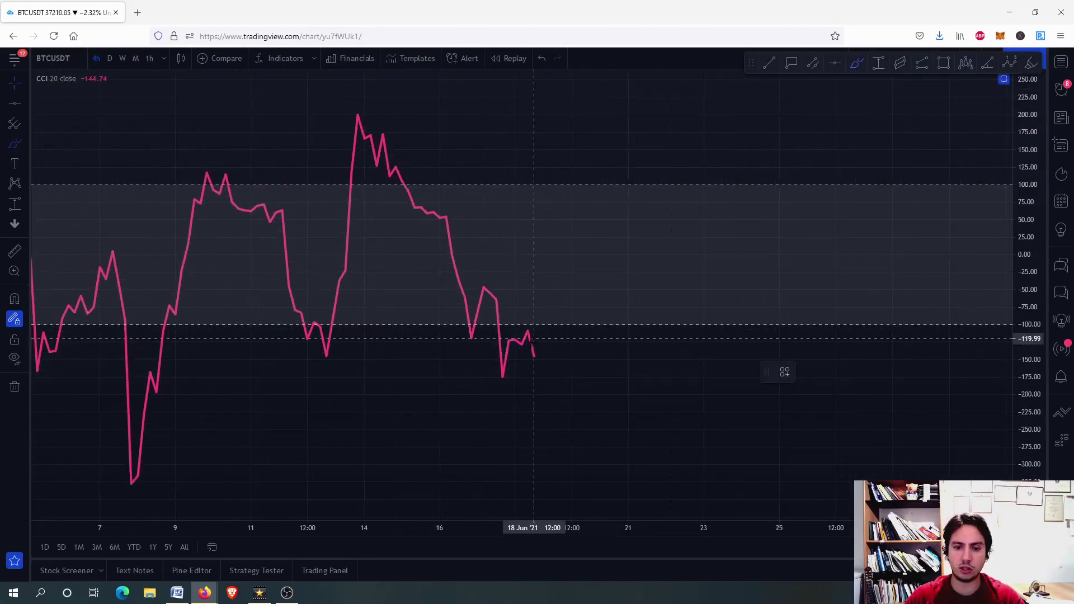
left_click_drag(531, 348, 664, 199)
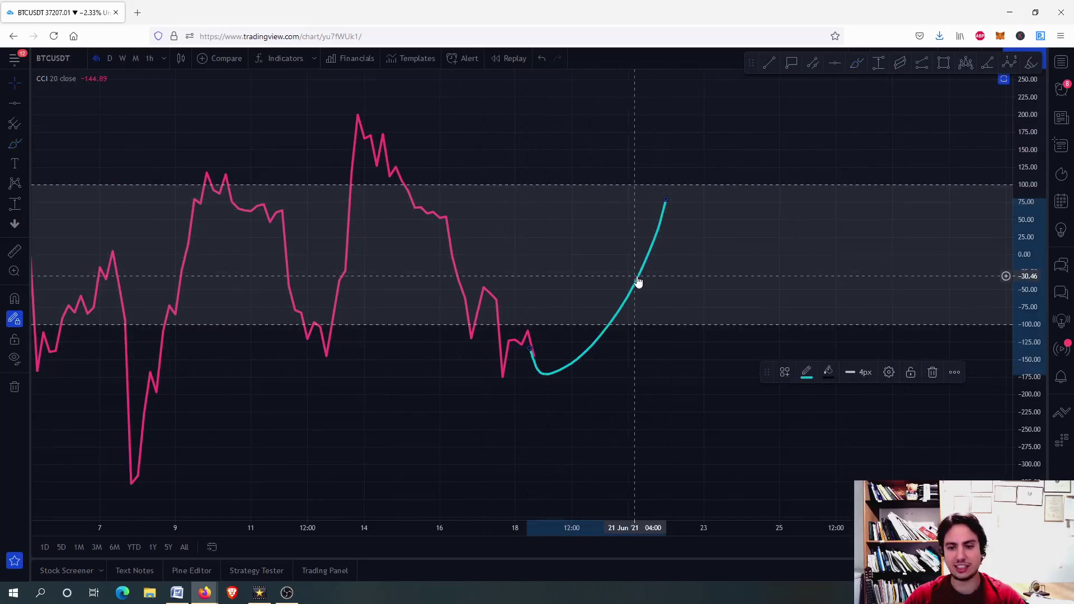
key("Delete")
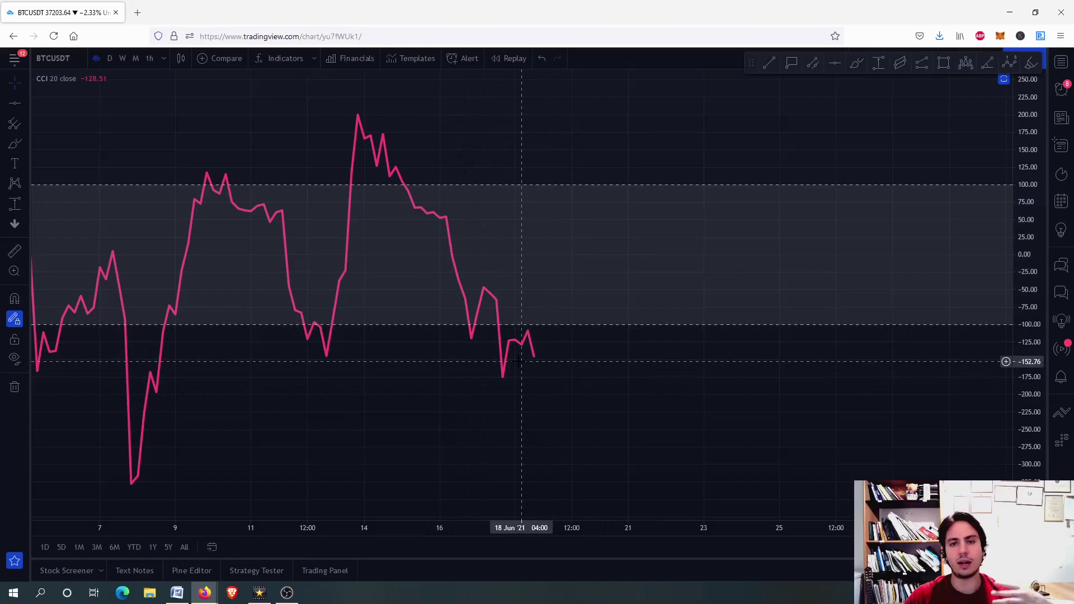
Return from the maximized CCI to the full layout, showing price with RSI, CCI and MACD from late May onward
double_click(597, 279)
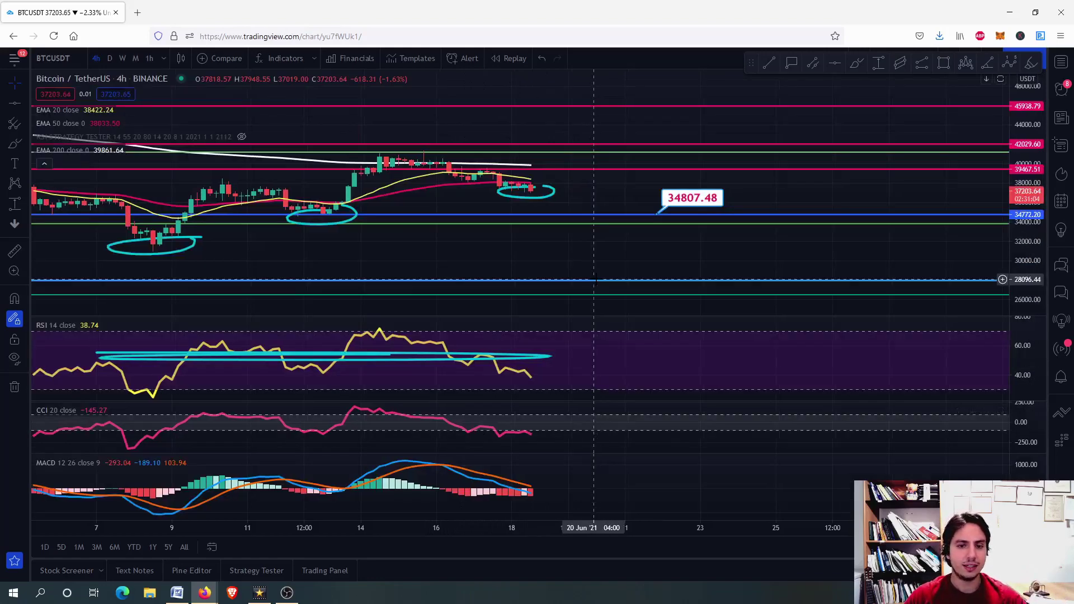
scroll(519, 190, "down", 3)
scroll(519, 190, "down", 4)
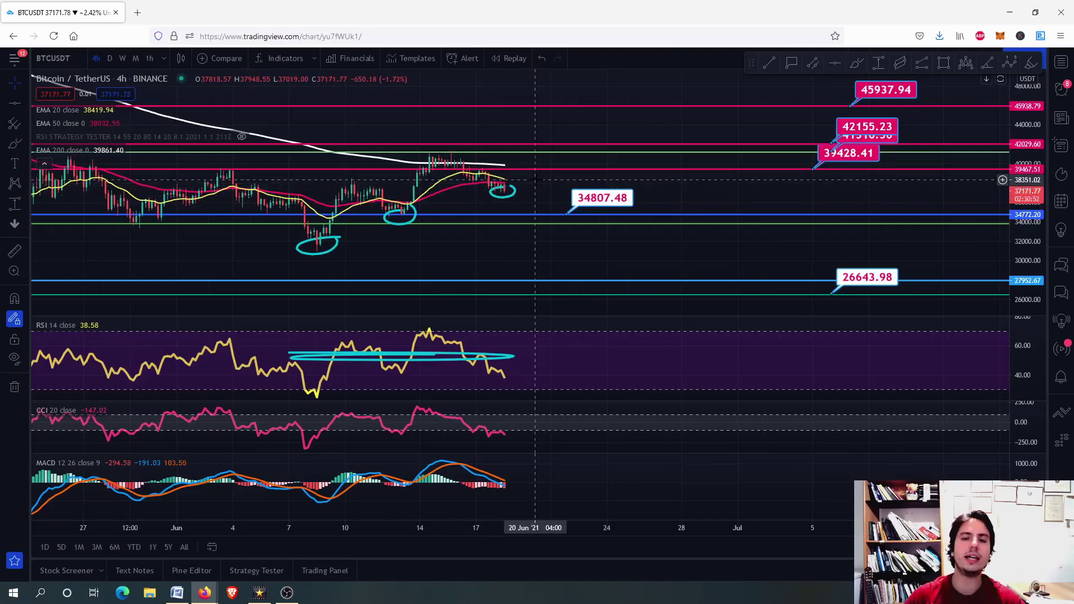
Move the 41316.56 price label down to 41179.77 so it points at the green level
scroll(425, 209, "down", 5)
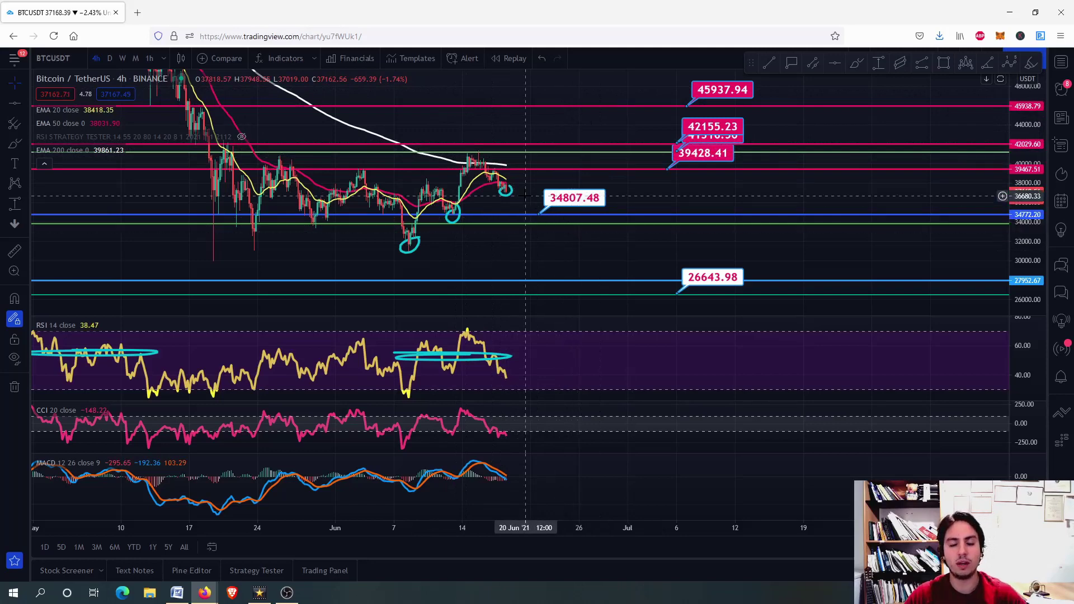
scroll(513, 191, "up", 2)
scroll(513, 192, "up", 2)
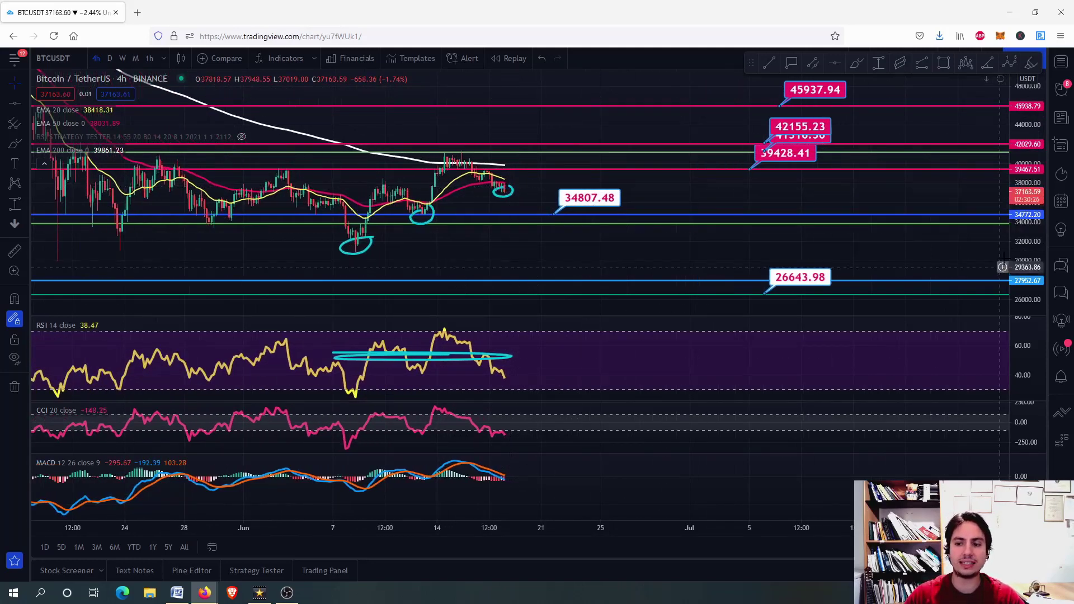
left_click_drag(1023, 255, 1023, 91)
left_click_drag(569, 165, 606, 280)
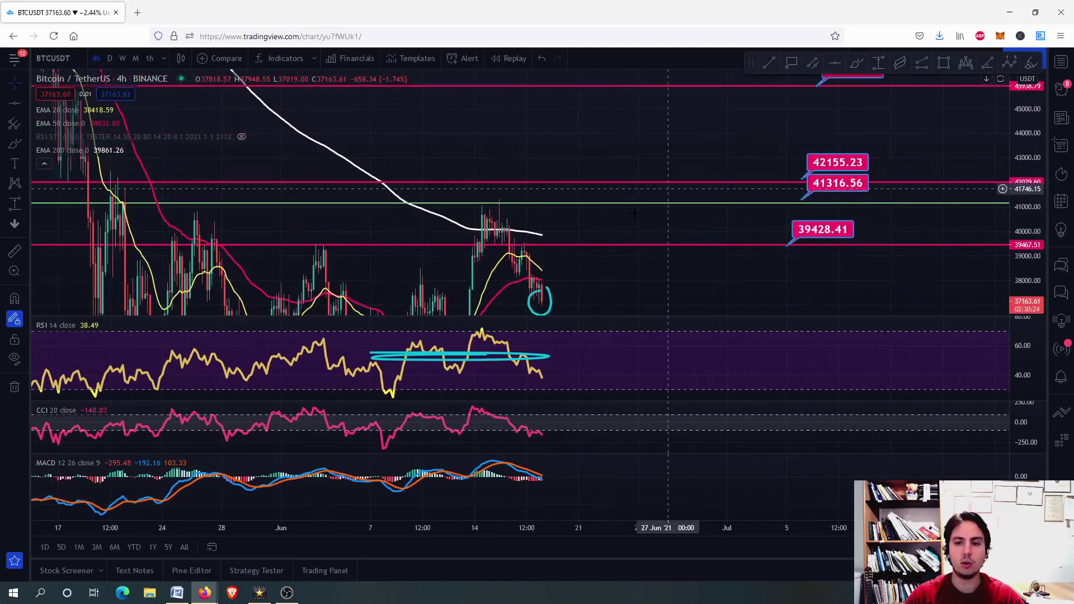
left_click_drag(834, 191, 839, 196)
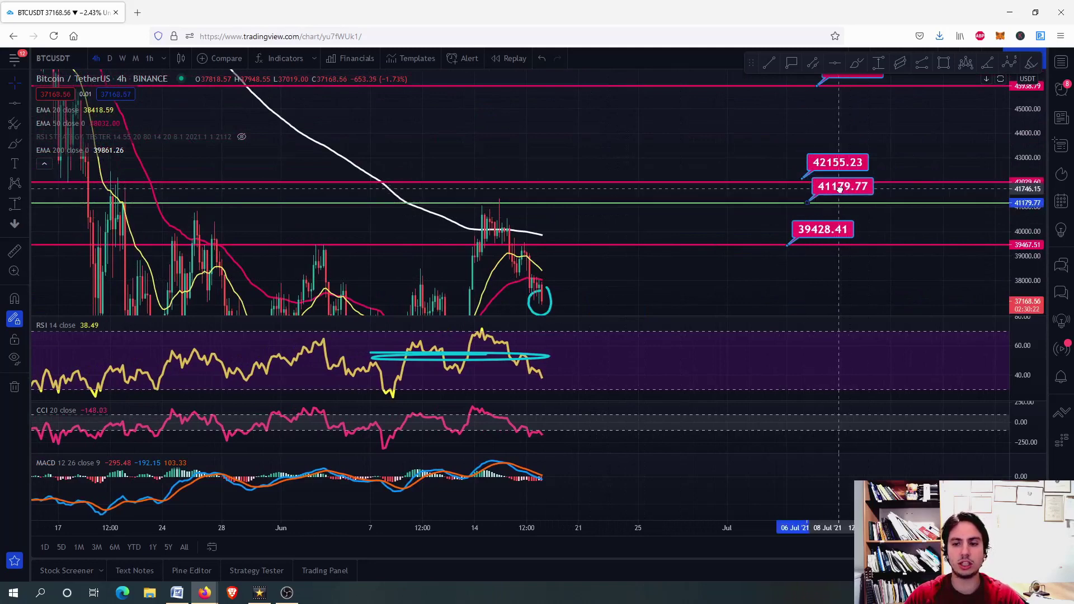
Switch the chart to the daily timeframe and frame the June candles between the 34807.48 and 42155.23 levels
left_click_drag(697, 154, 691, 243)
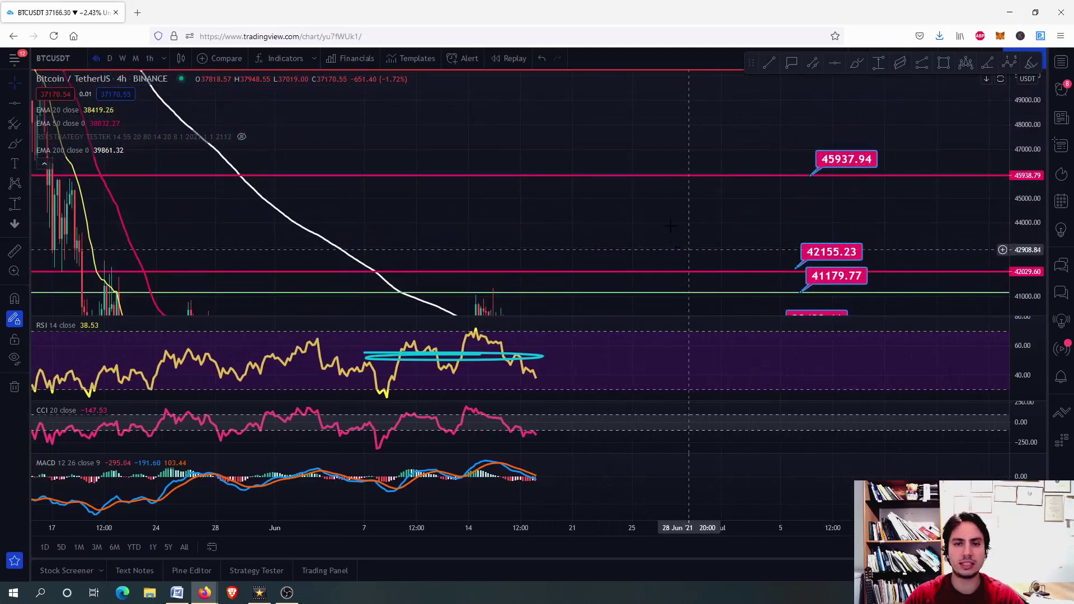
left_click_drag(663, 207, 655, 91)
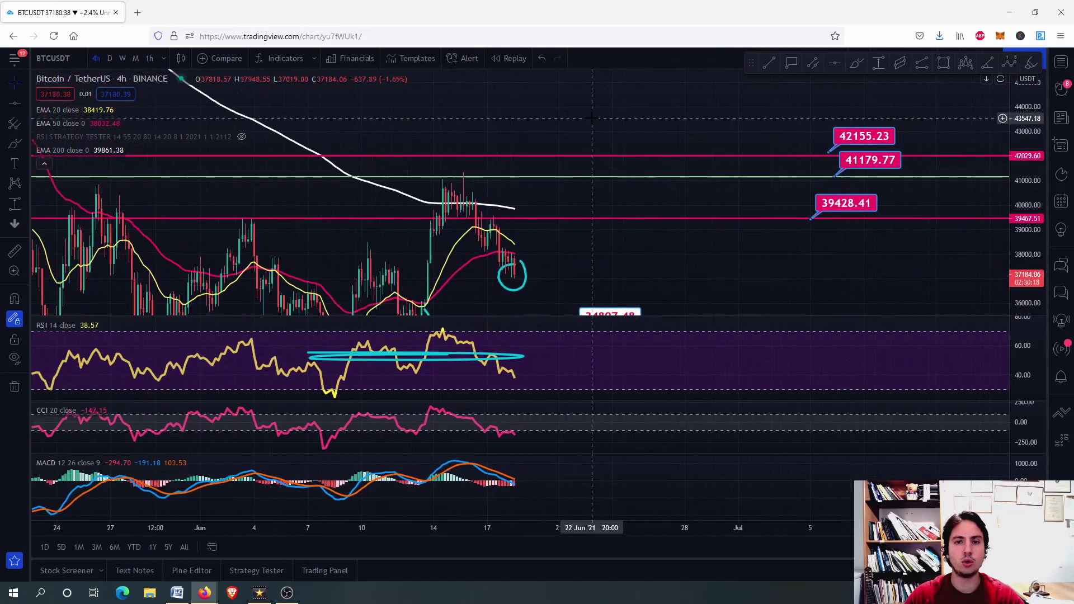
left_click_drag(1023, 188, 1020, 215)
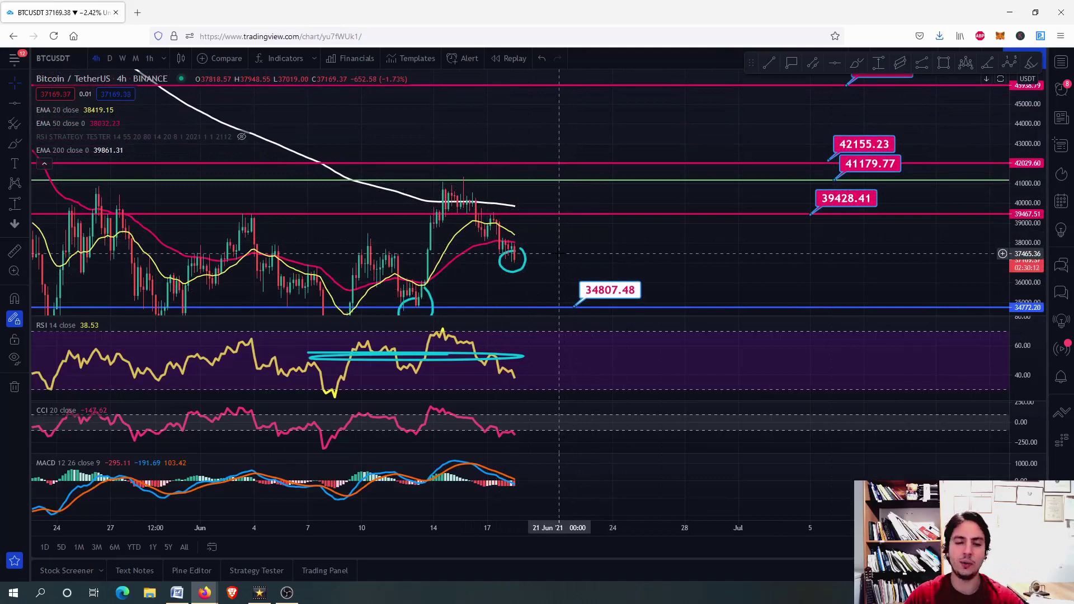
left_click_drag(555, 237, 603, 191)
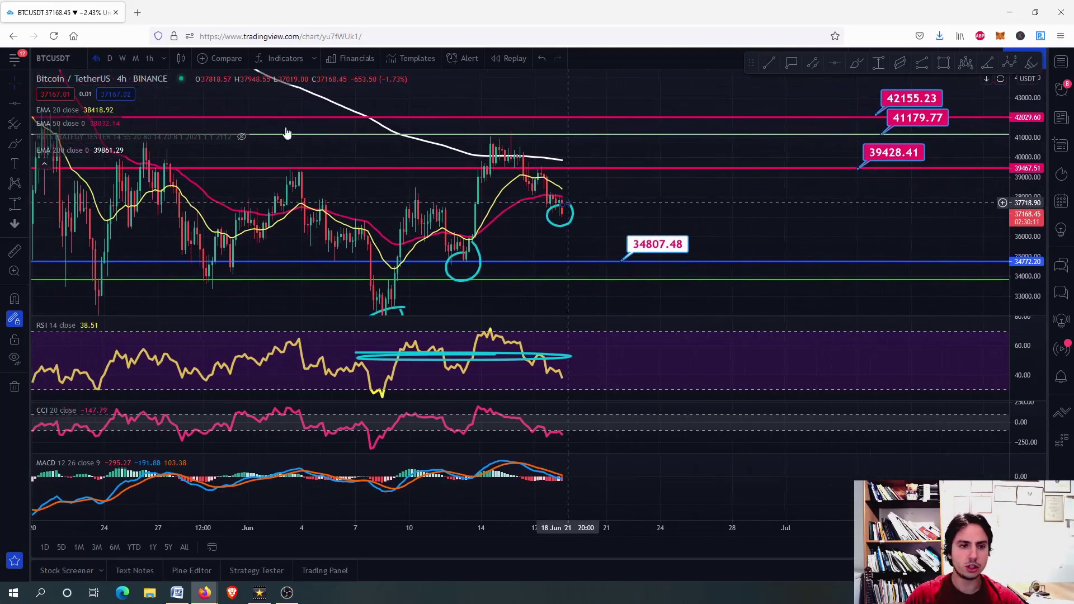
left_click(109, 58)
scroll(560, 218, "up", 2)
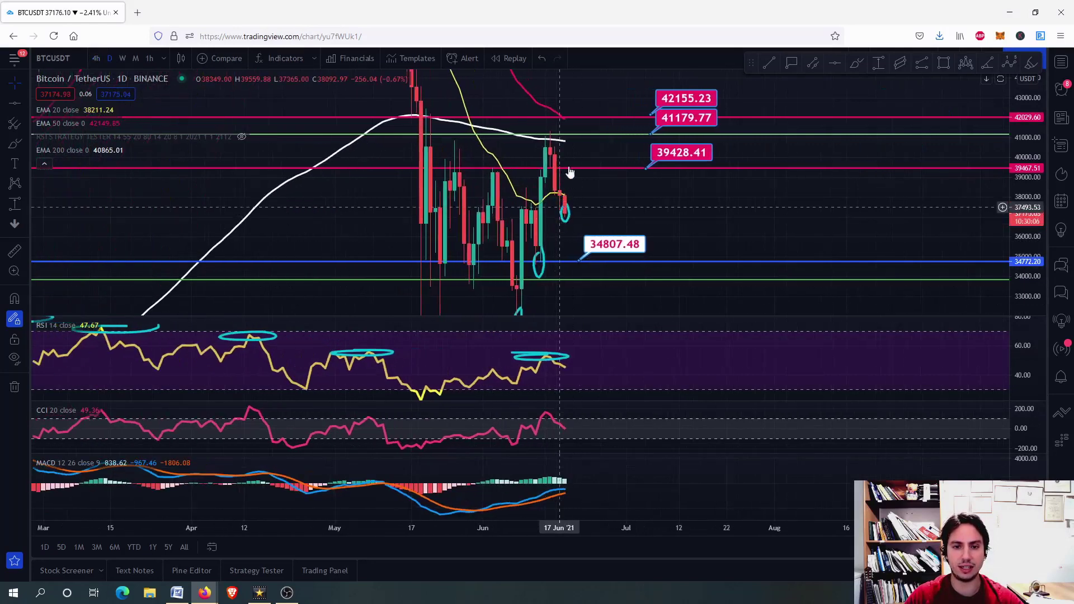
left_click_drag(575, 124, 573, 179)
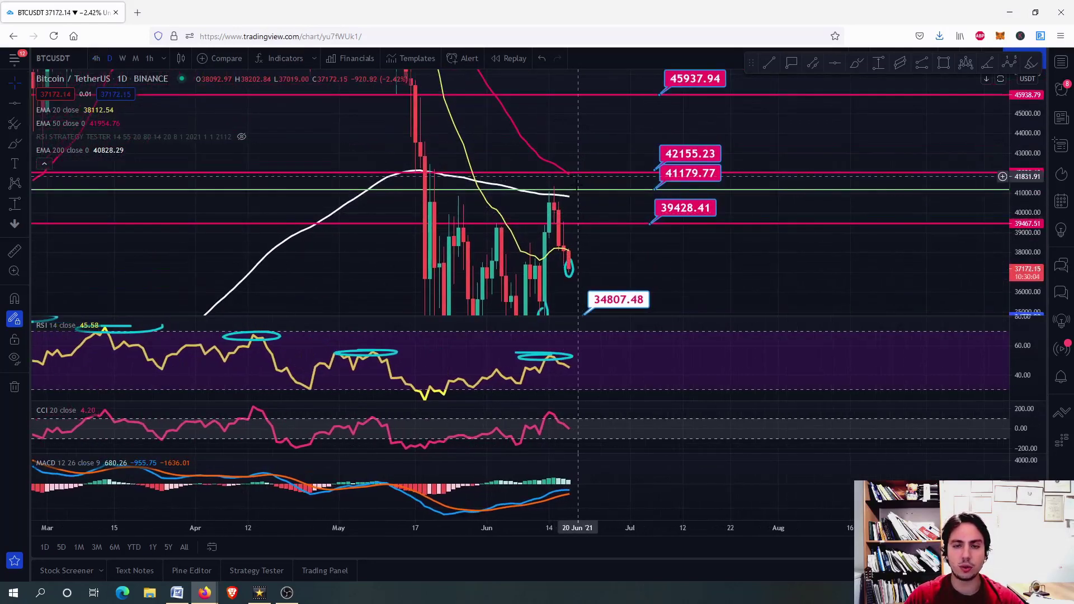
mouse_move(603, 237)
left_mouse_down()
mouse_move(571, 145)
mouse_move(592, 226)
left_mouse_up()
scroll(561, 242, "up", 3)
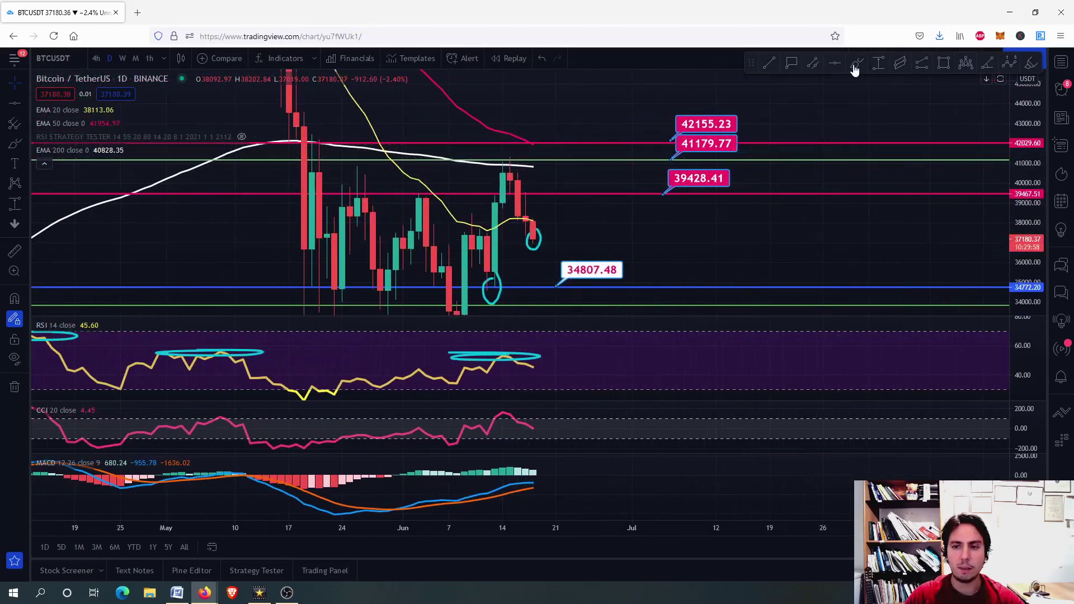
Brush a projected price rise from the latest daily candle up to about the 45937.94 resistance, and delete the curve
mouse_move(532, 232)
left_mouse_down()
mouse_move(575, 216)
mouse_move(662, 67)
left_mouse_up()
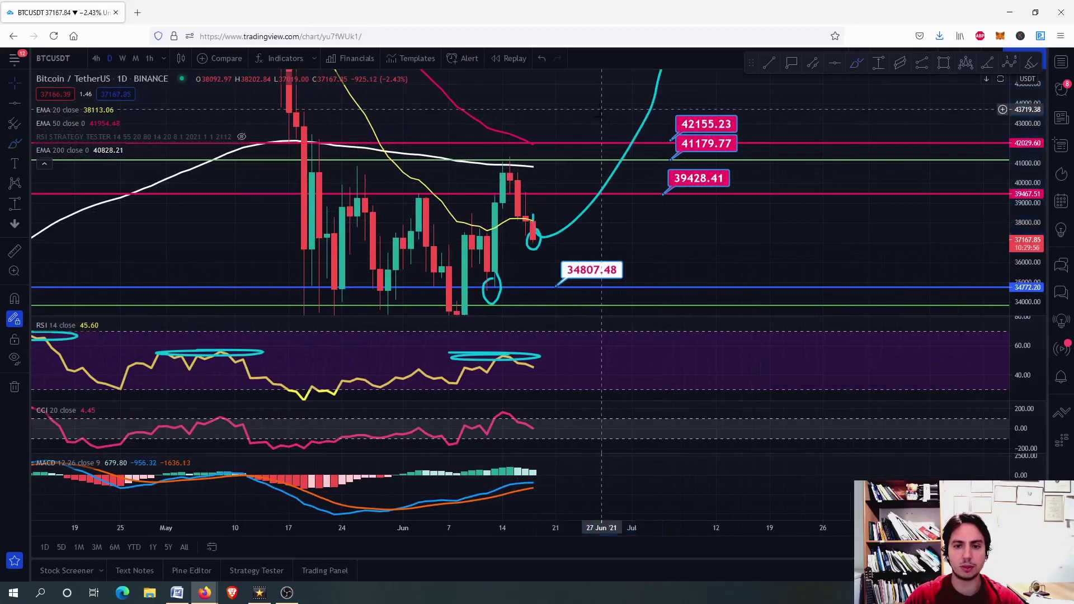
left_click_drag(600, 119, 571, 274)
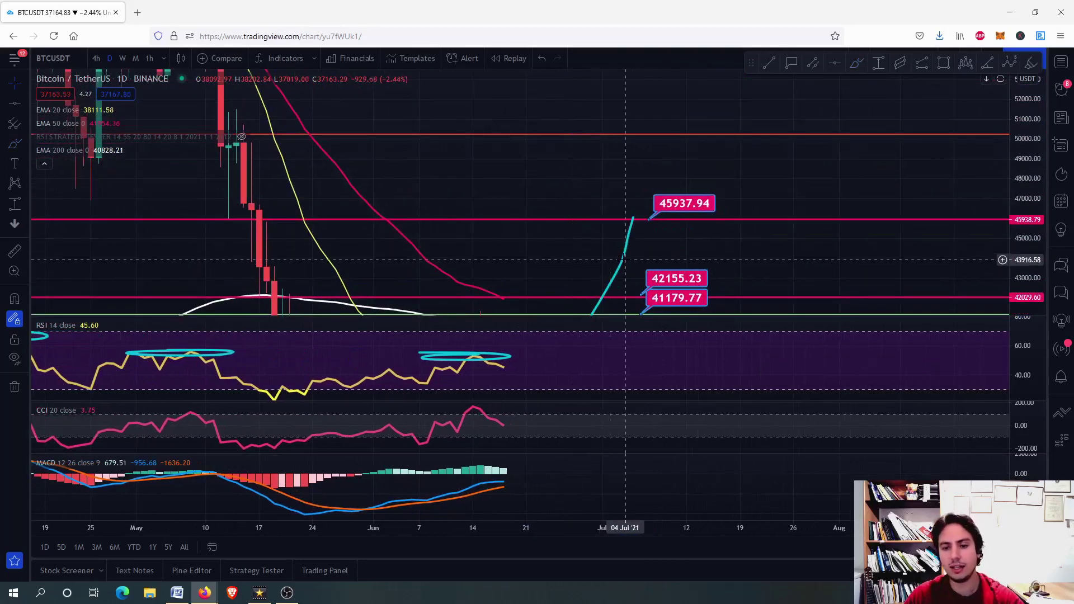
left_click(625, 261)
key("Delete")
Measure the potential rise with the price range tool, from about 37071 on 21 June up to about 53833
left_click_drag(594, 262, 611, 132)
left_click(879, 64)
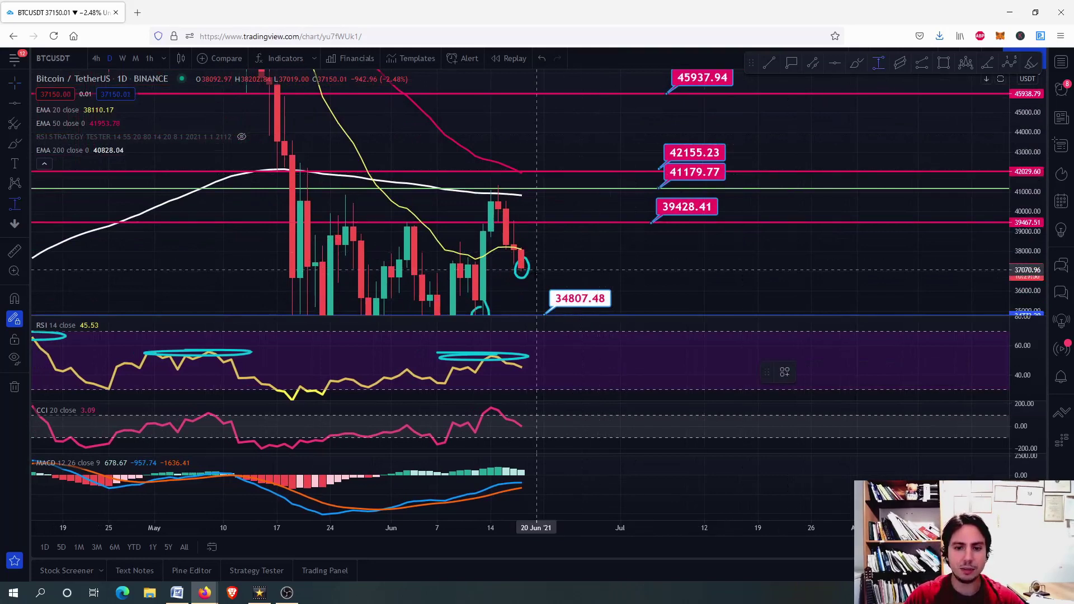
left_click(542, 270)
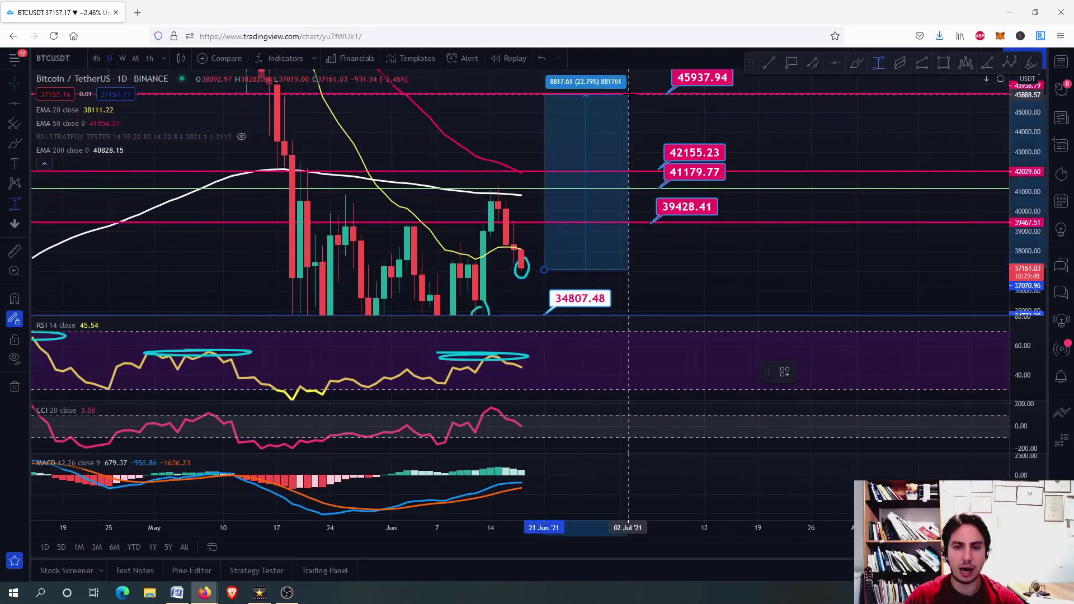
left_click_drag(660, 121, 629, 283)
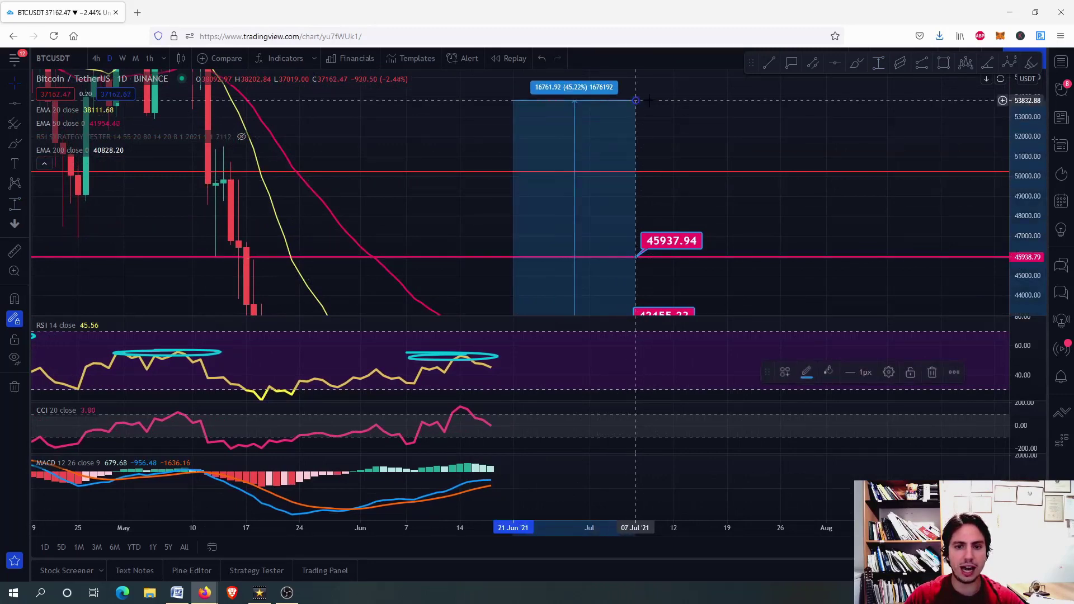
right_click(685, 144)
left_click(688, 119)
left_click_drag(688, 133, 729, 264)
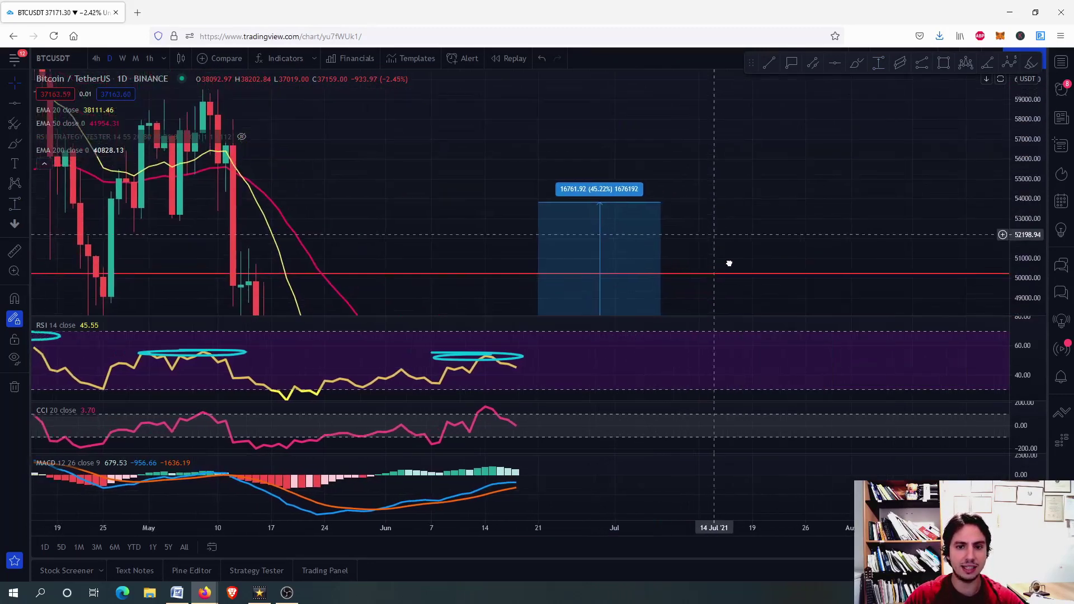
Extend the price range measurement up to about 55661 in mid-July, and delete the measurement
scroll(729, 263, "down", 5)
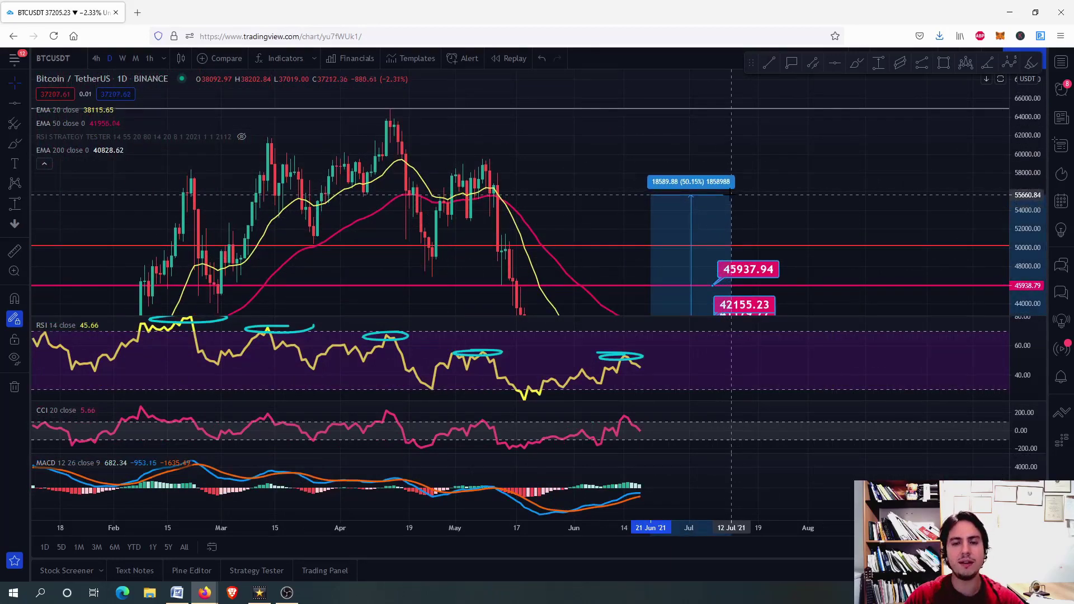
right_click(813, 195)
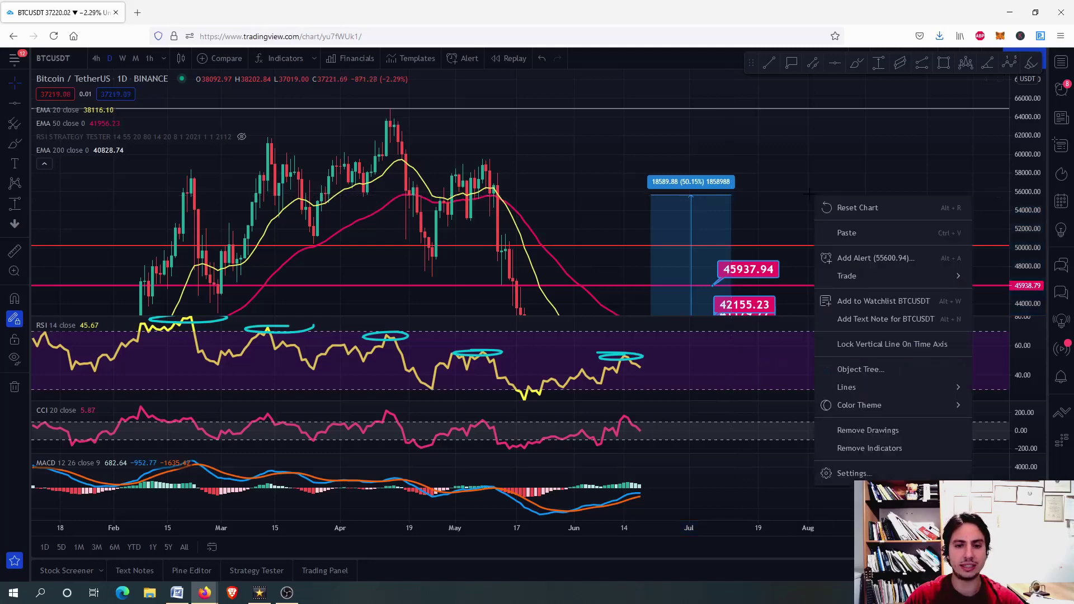
left_click_drag(789, 184, 696, 111)
left_click(642, 126)
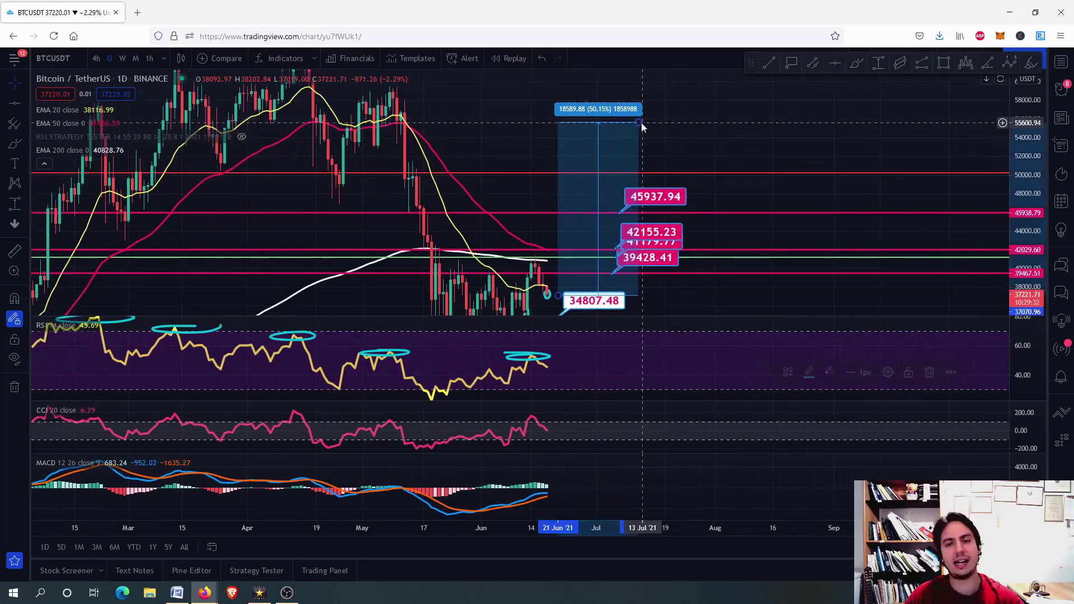
left_click(642, 127)
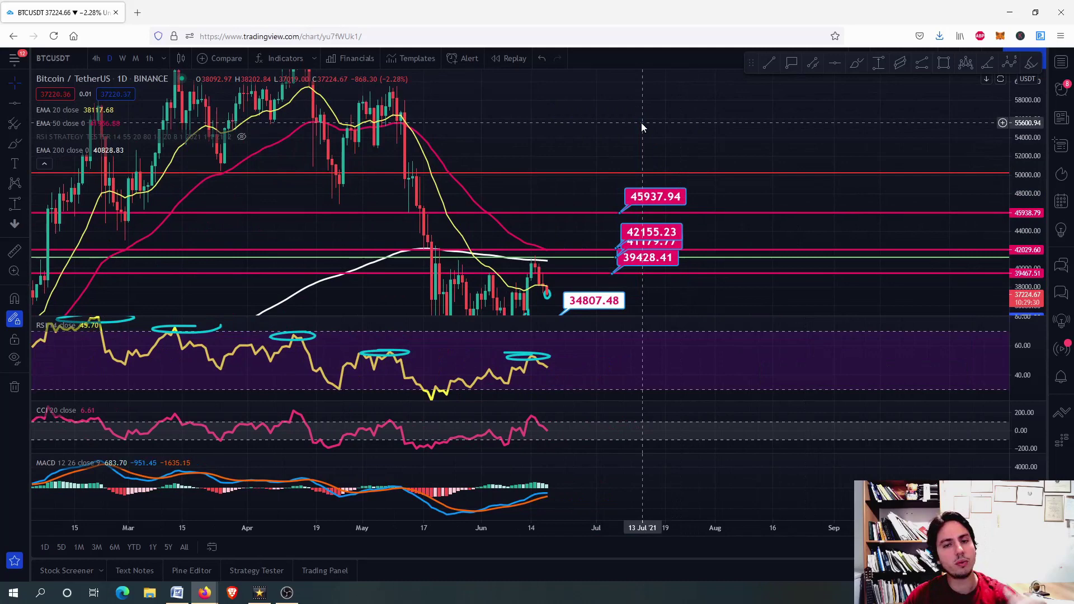
Inspect the daily resistance levels and the maximized CCI pane around mid-June, and restore the full layout
scroll(634, 121, "up", 4)
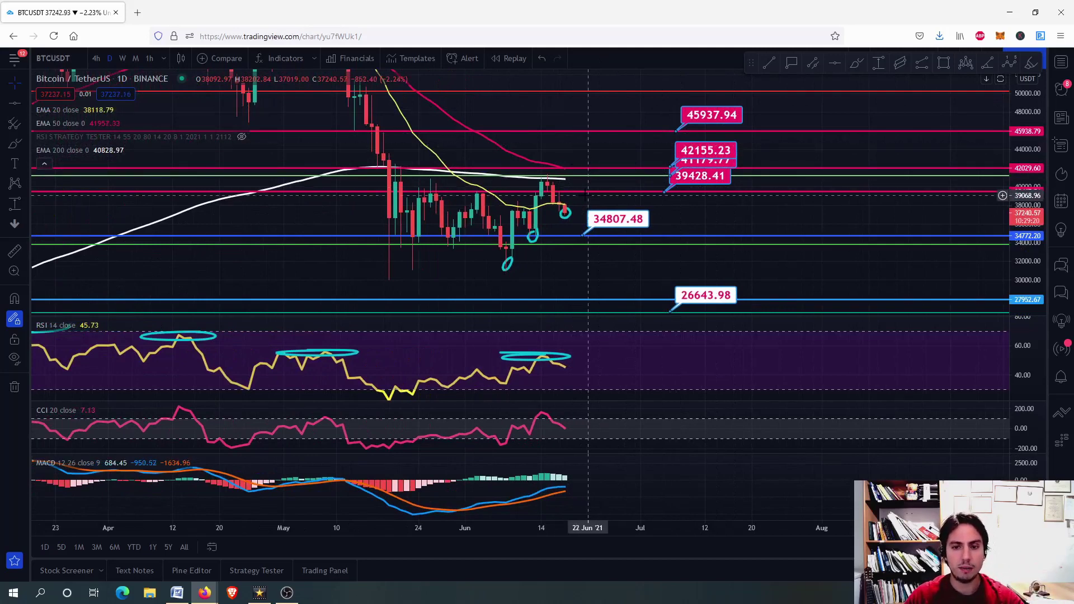
scroll(588, 195, "up", 3)
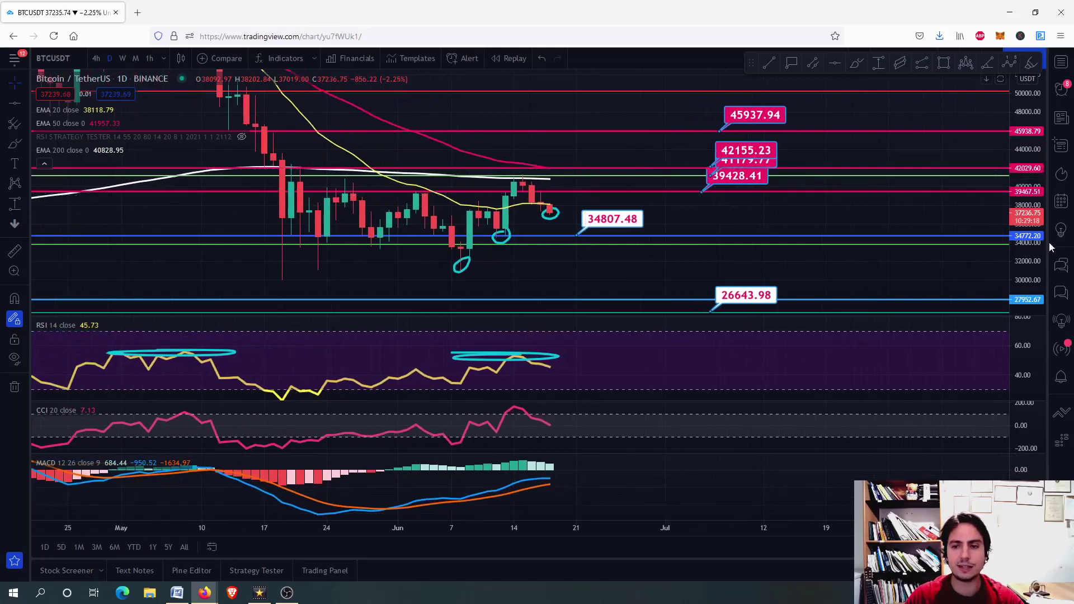
left_click_drag(1027, 260, 1026, 90)
left_click_drag(638, 166, 626, 270)
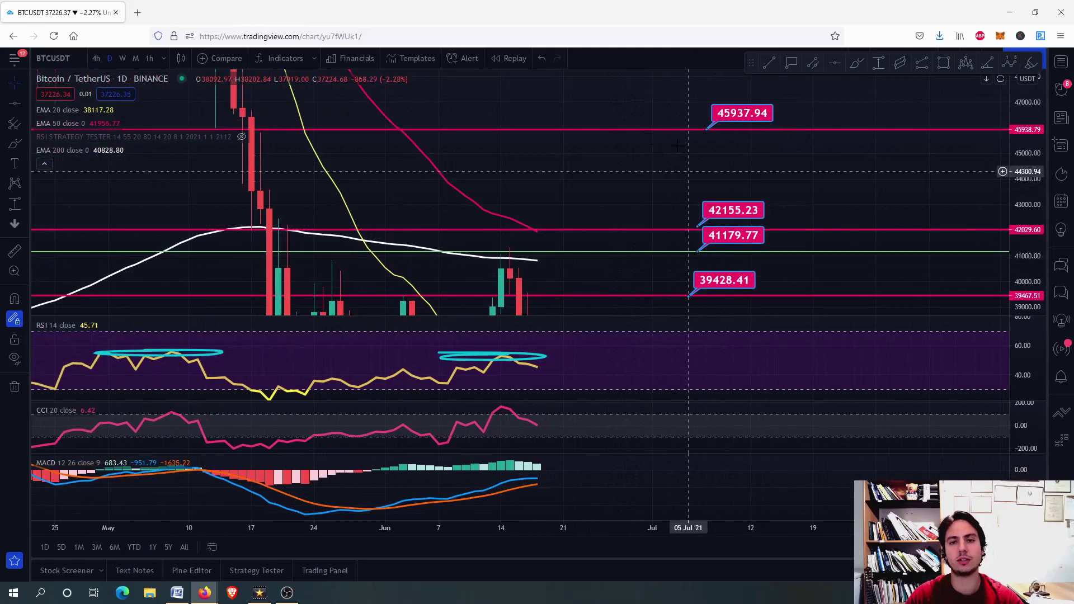
left_click_drag(597, 163, 597, 87)
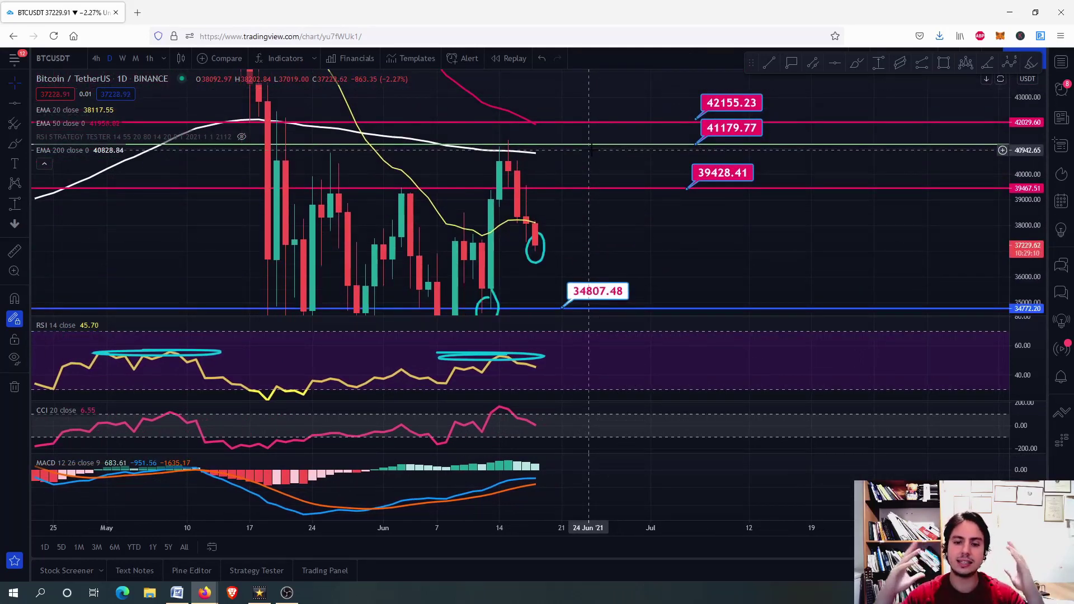
double_click(564, 426)
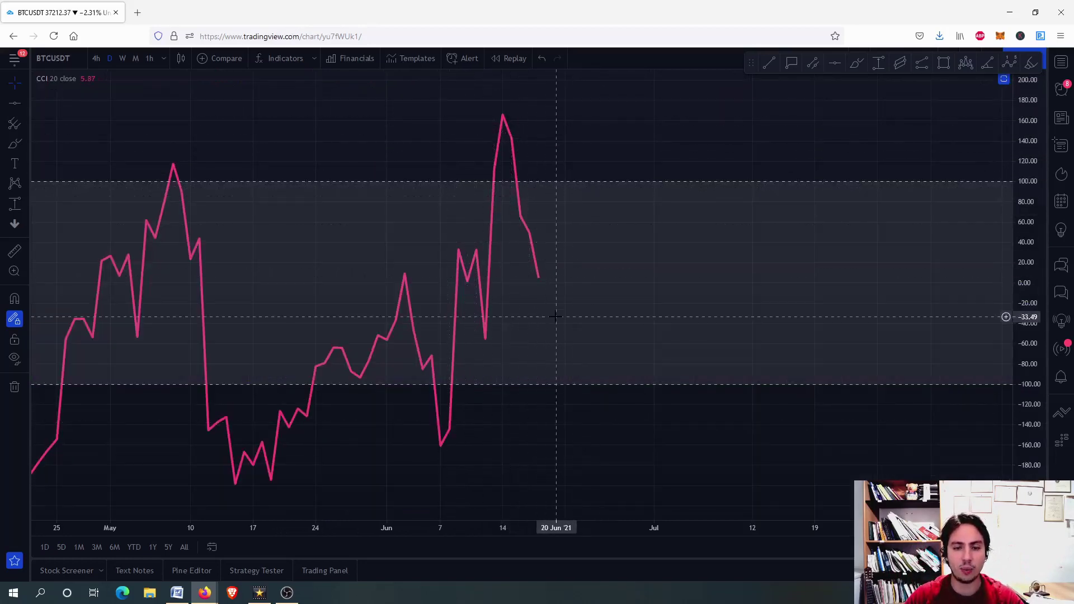
scroll(545, 317, "up", 3)
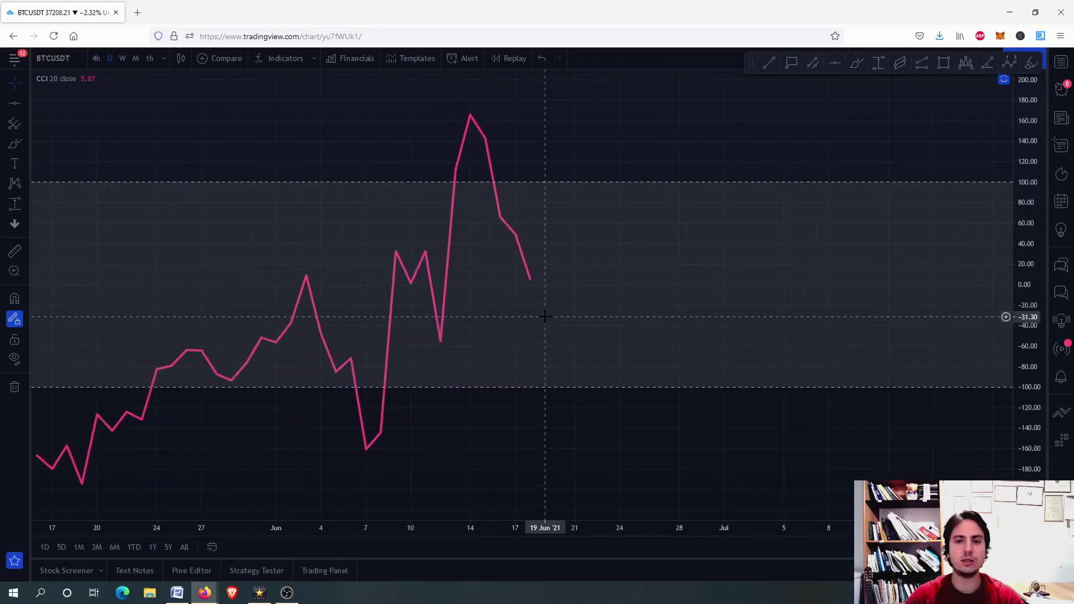
scroll(545, 316, "up", 2)
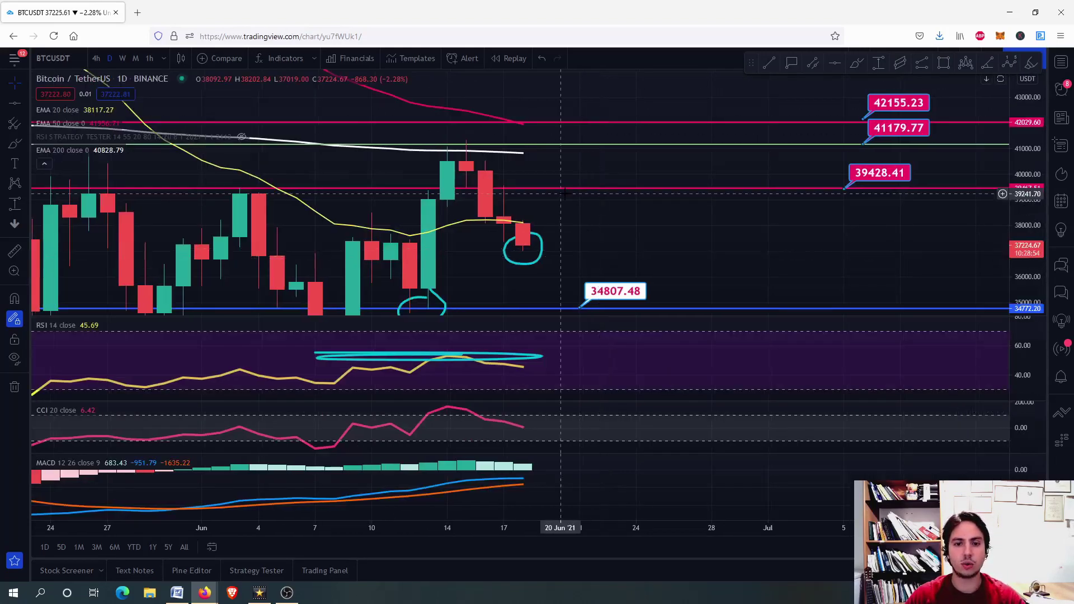
Switch the chart to the 4-hour timeframe and frame the June candles above the 34807.48 support
scroll(461, 165, "up", 2)
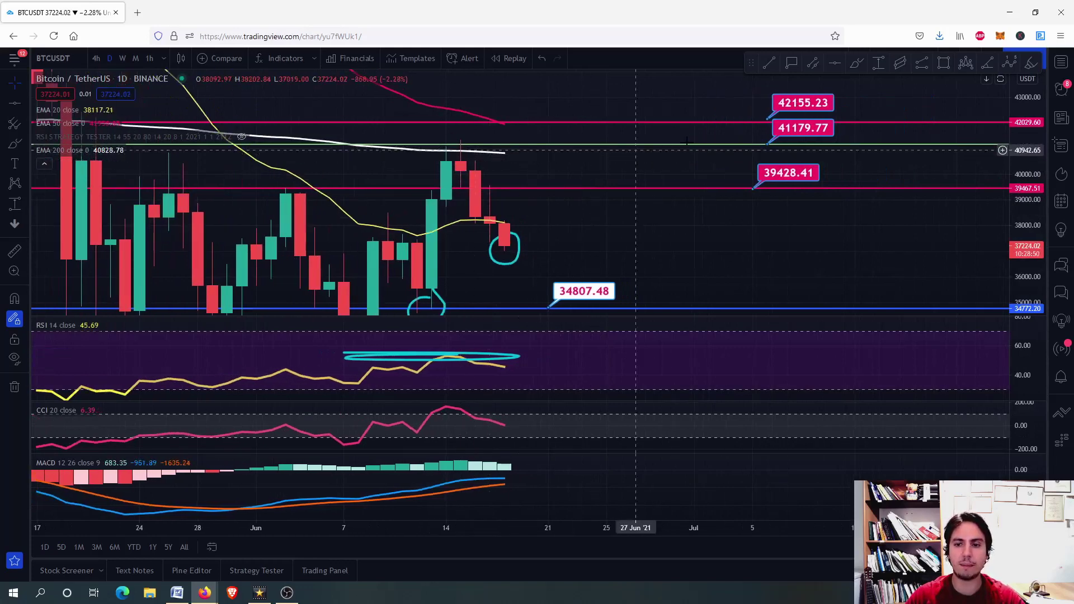
scroll(683, 156, "down", 2)
scroll(683, 155, "up", 2)
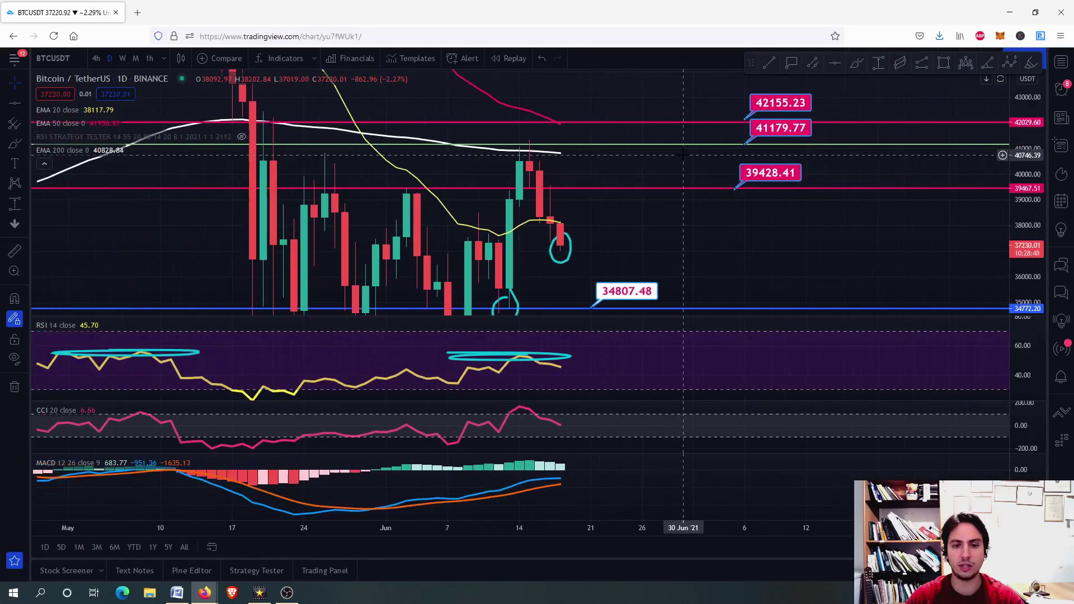
scroll(683, 156, "up", 1)
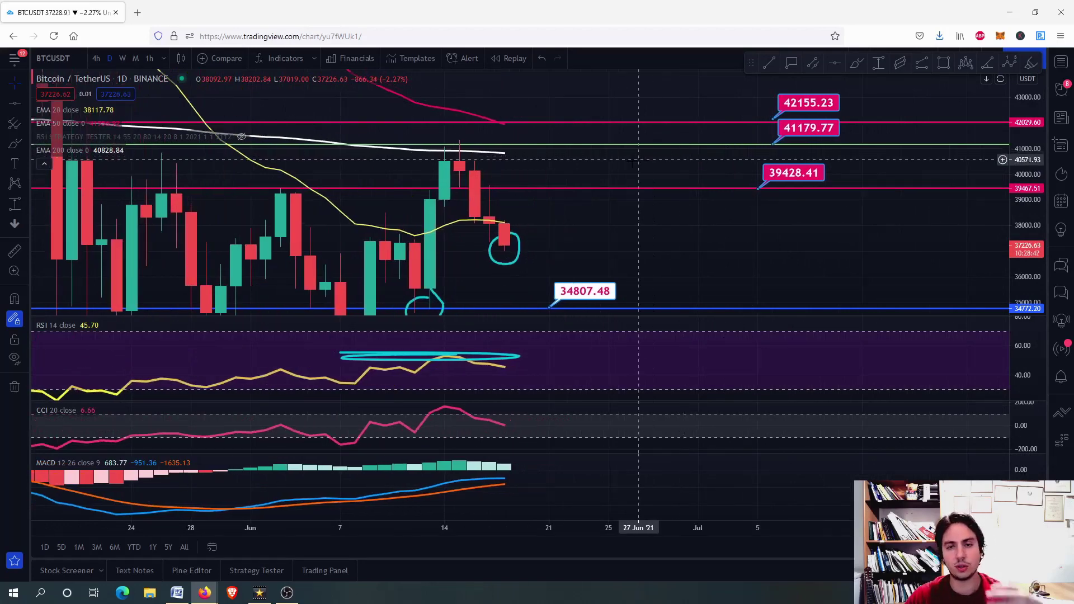
left_click_drag(551, 218, 542, 142)
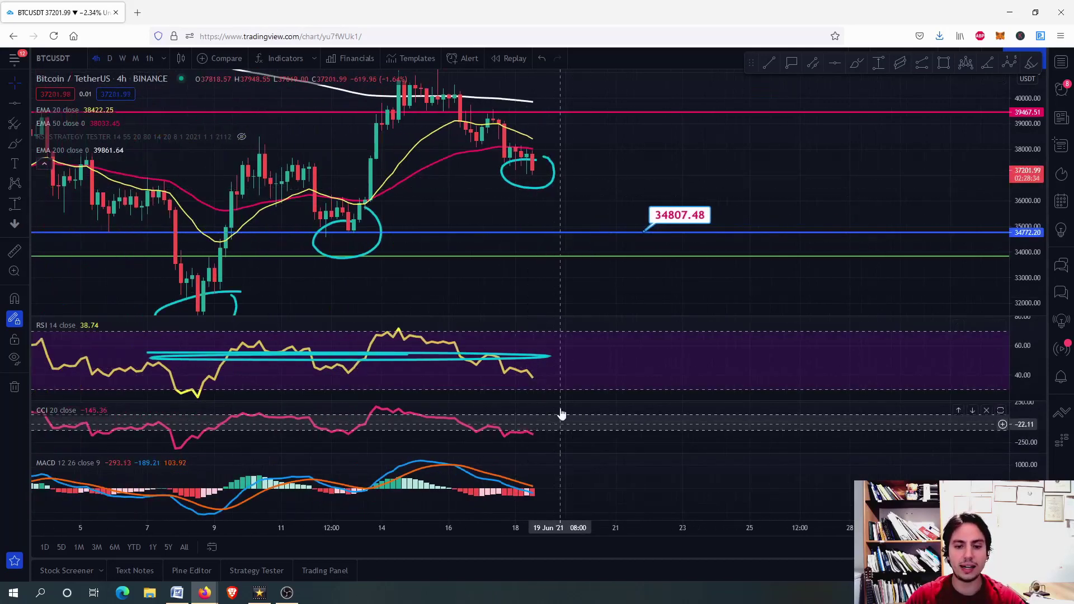
scroll(535, 175, "up", 1)
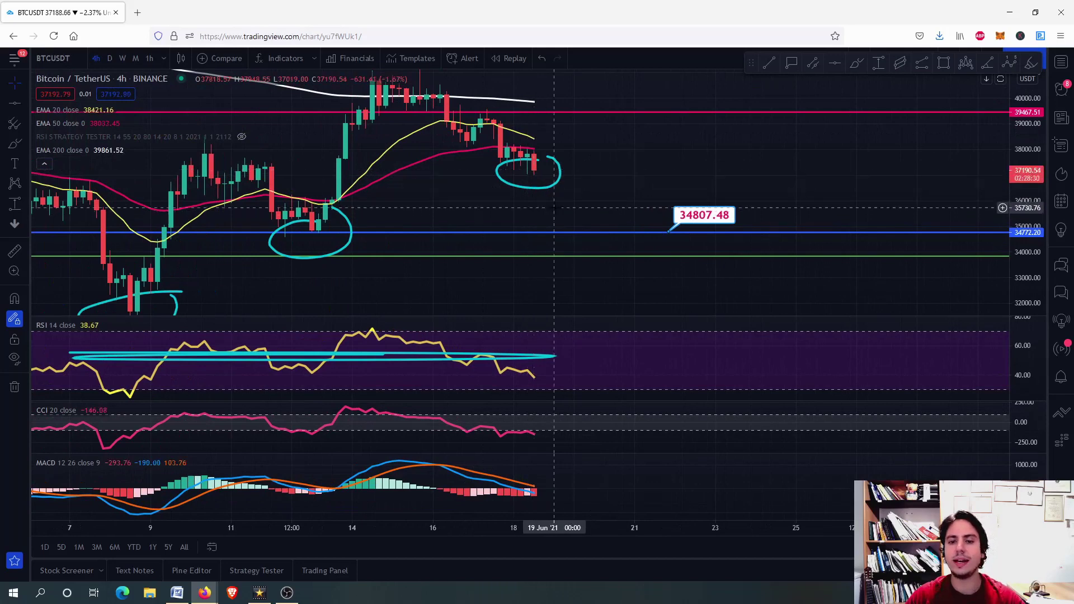
Return to the daily timeframe and maximize the RSI pane to examine its circled peaks
left_click(110, 58)
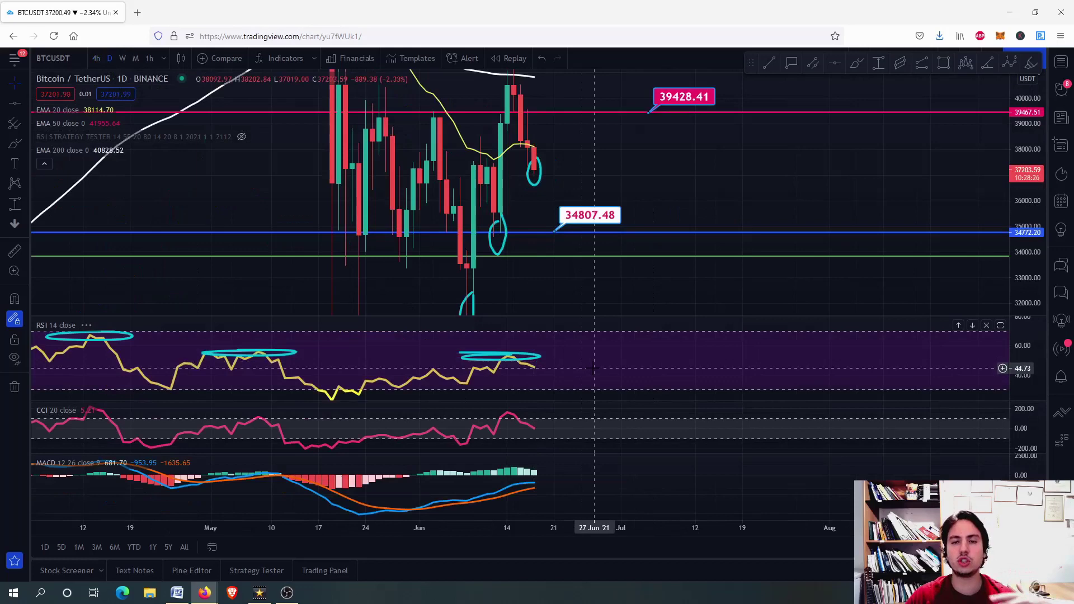
double_click(608, 356)
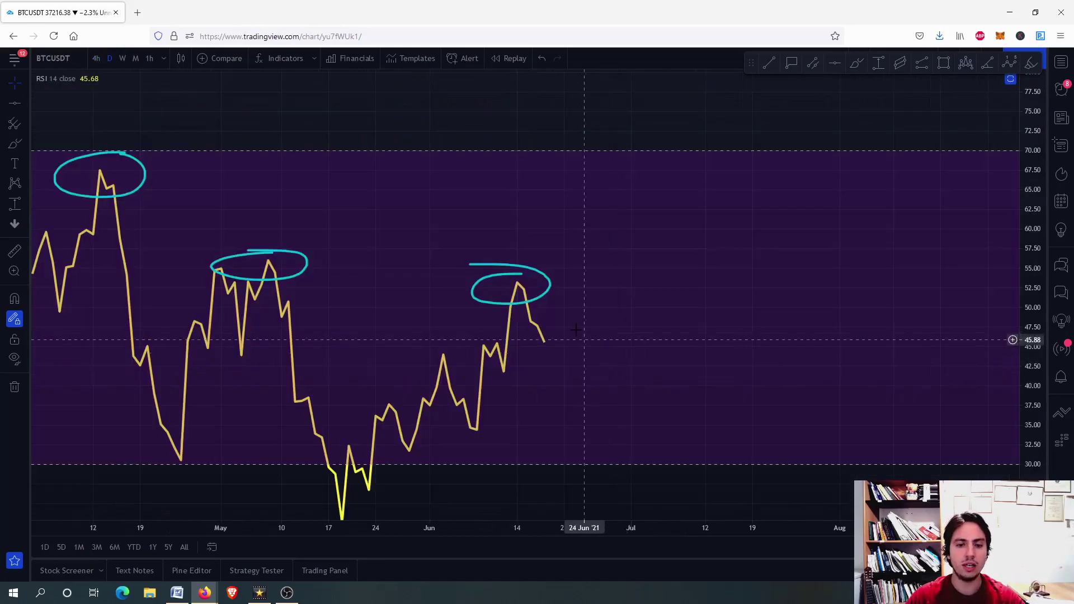
Add a horizontal line at about 56.08 to the daily RSI pane, level with the early-May peak
scroll(616, 353, "down", 5)
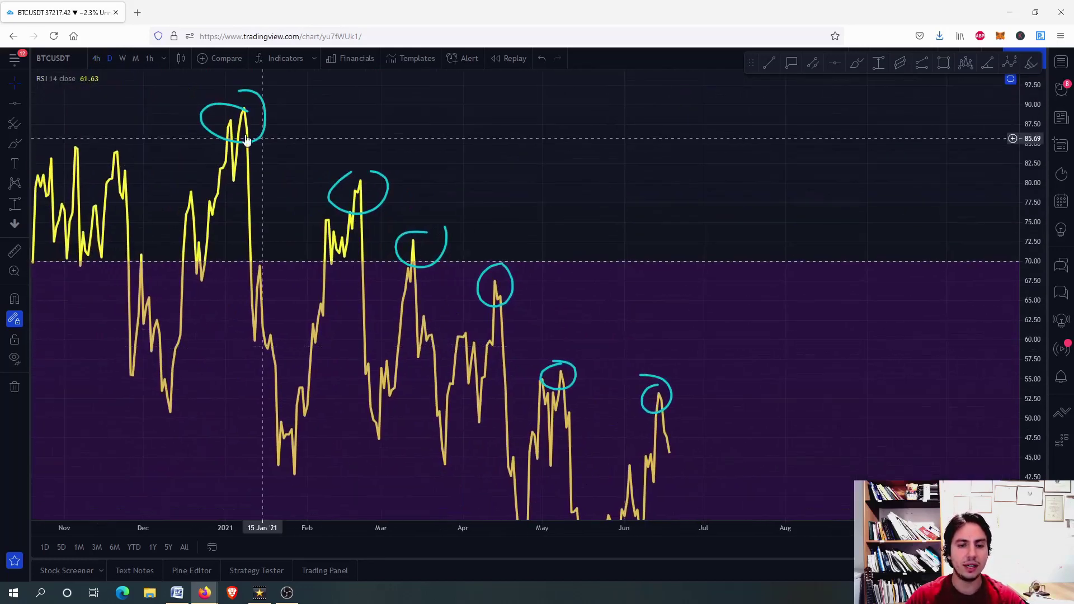
left_click_drag(463, 245, 398, 172)
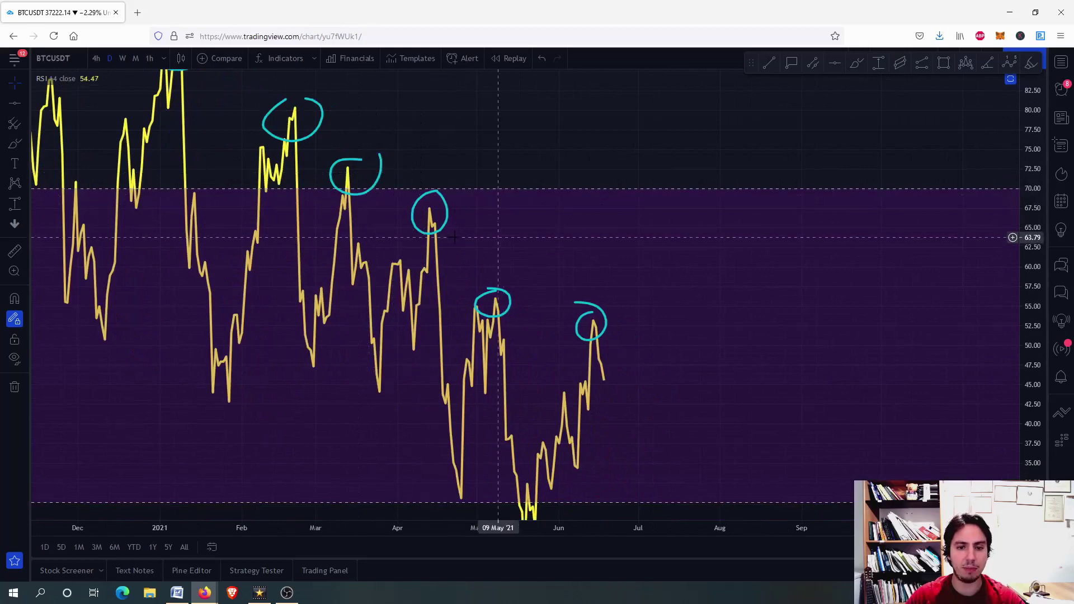
scroll(550, 293, "up", 2)
scroll(559, 293, "up", 2)
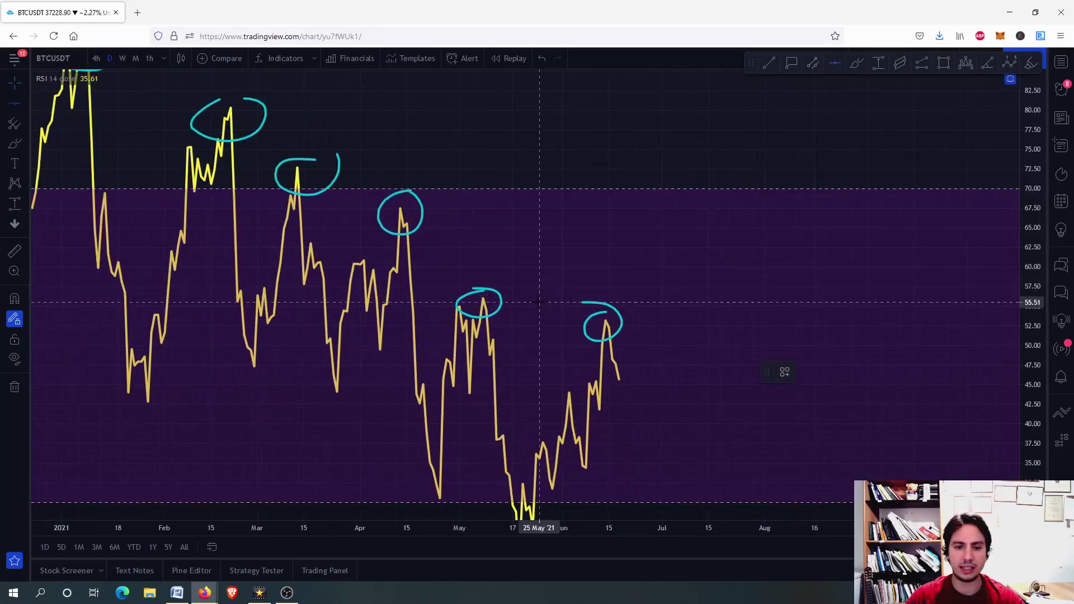
left_click(545, 299)
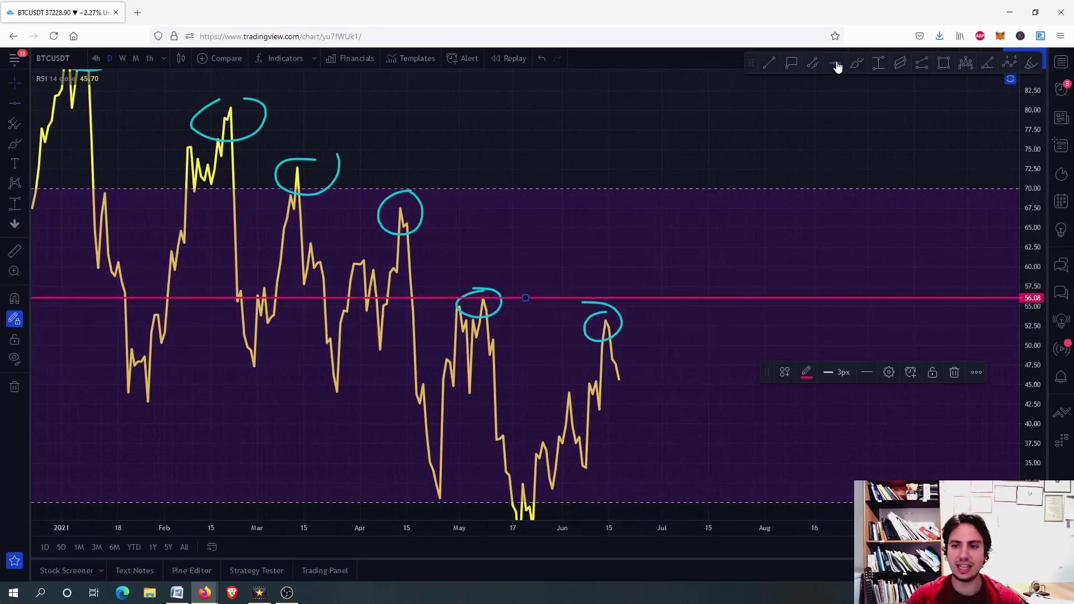
Brush a projected RSI rebound from mid-June to about 62 in mid-July, crossing the horizontal line, and undo it
left_click(857, 63)
left_click_drag(615, 363, 718, 251)
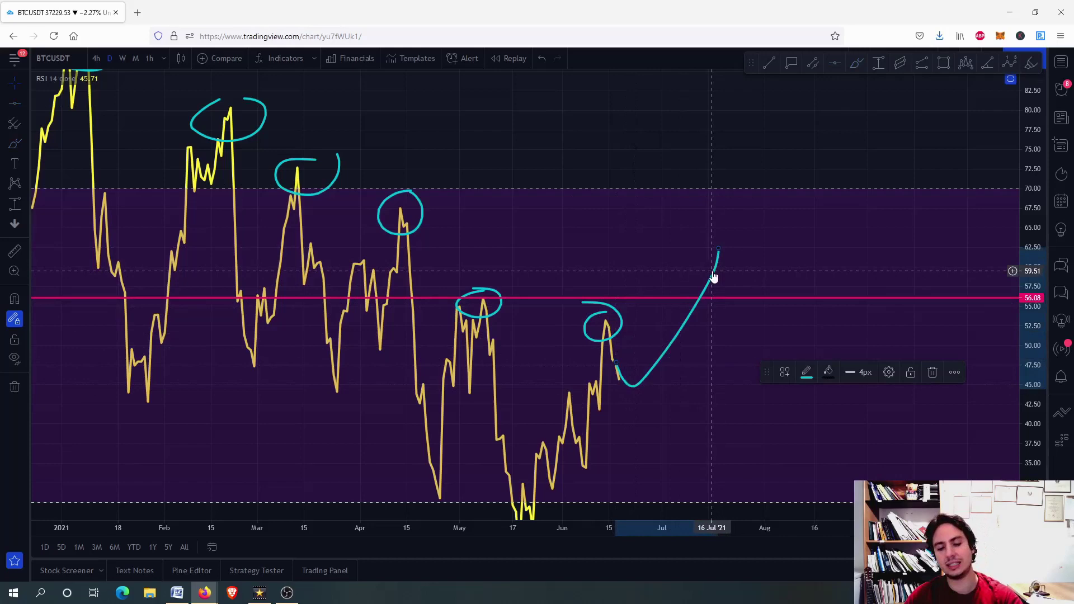
key("ctrl+z")
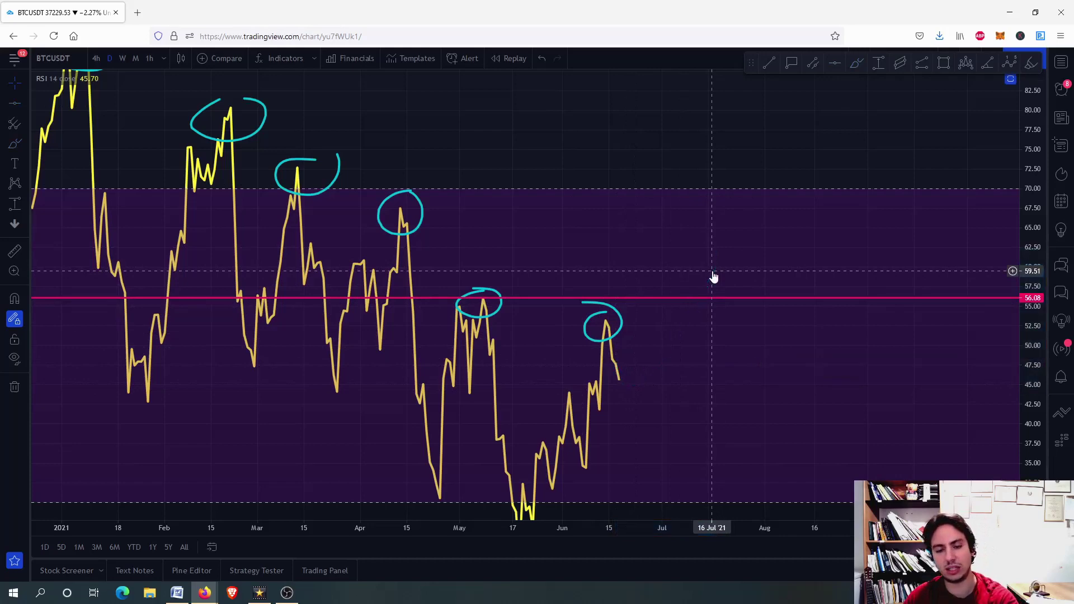
Restore the full layout and widen the daily price scale to show the levels from 26643.98 to 45937.94
double_click(679, 351)
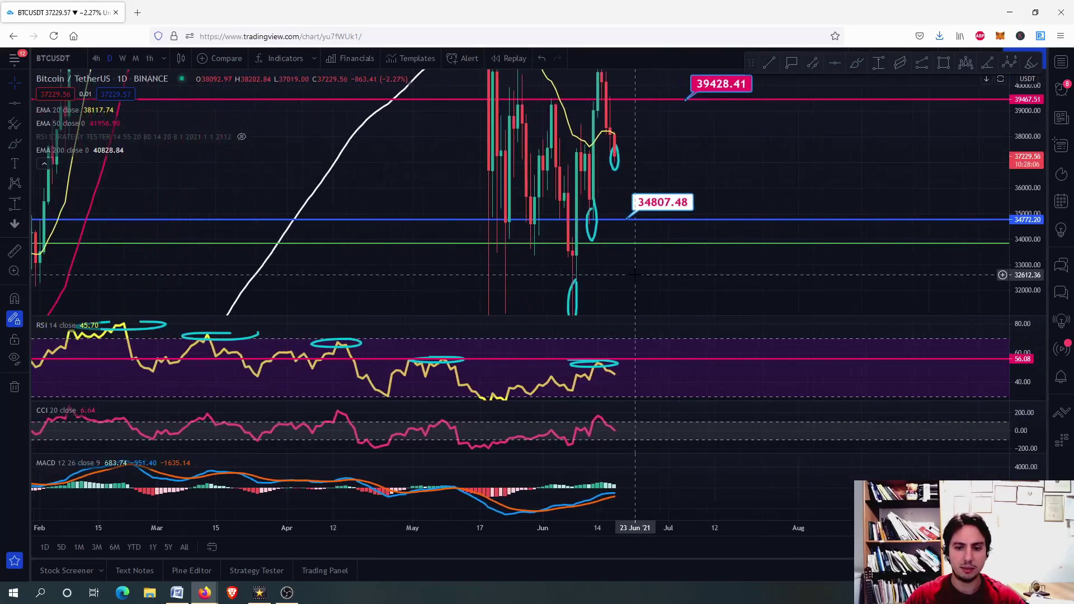
scroll(634, 274, "up", 2)
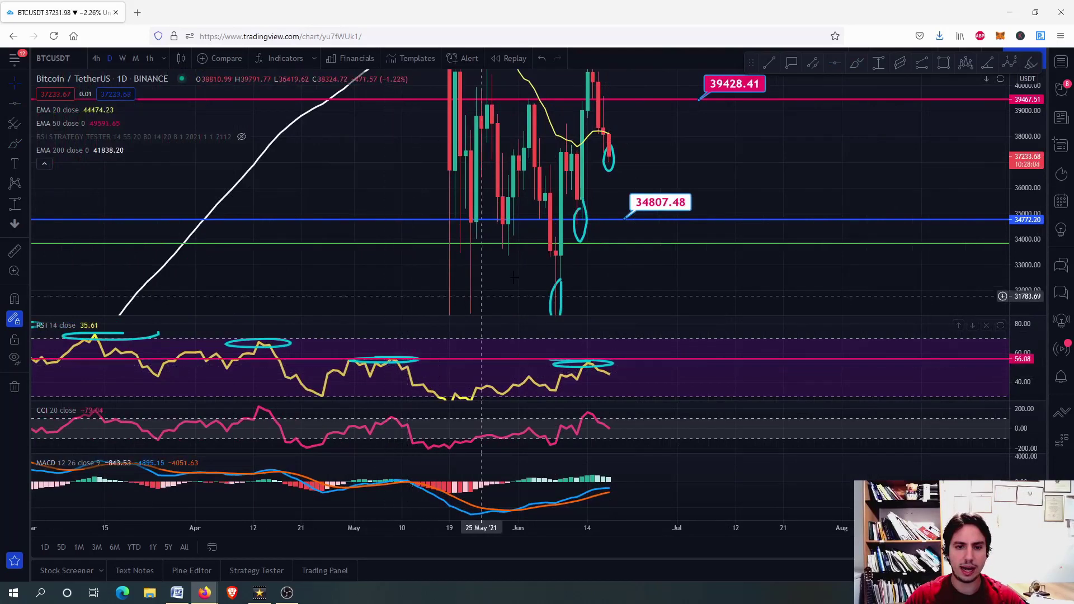
left_click_drag(1033, 178, 1031, 241)
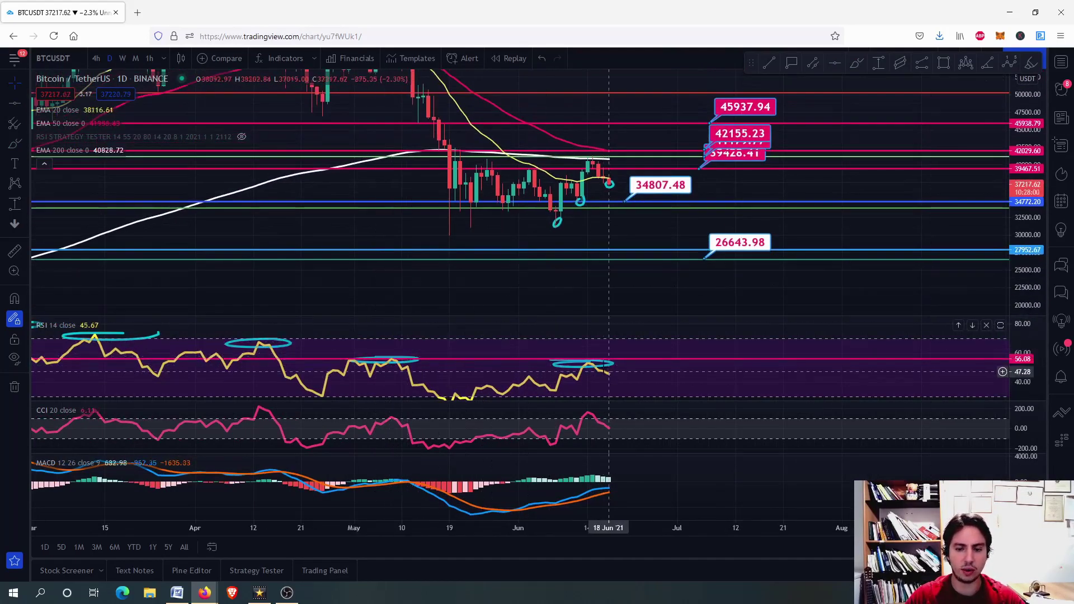
scroll(597, 311, "up", 1)
Maximize the daily RSI pane and circle its successive higher lows from late May to mid-June with the brush
double_click(684, 382)
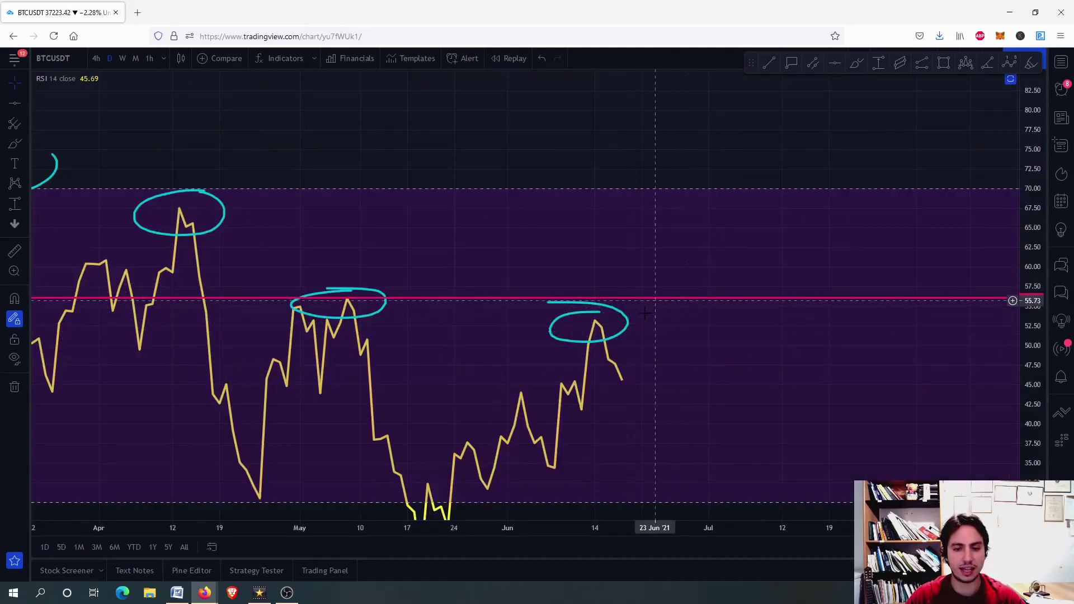
left_click_drag(675, 366, 686, 287)
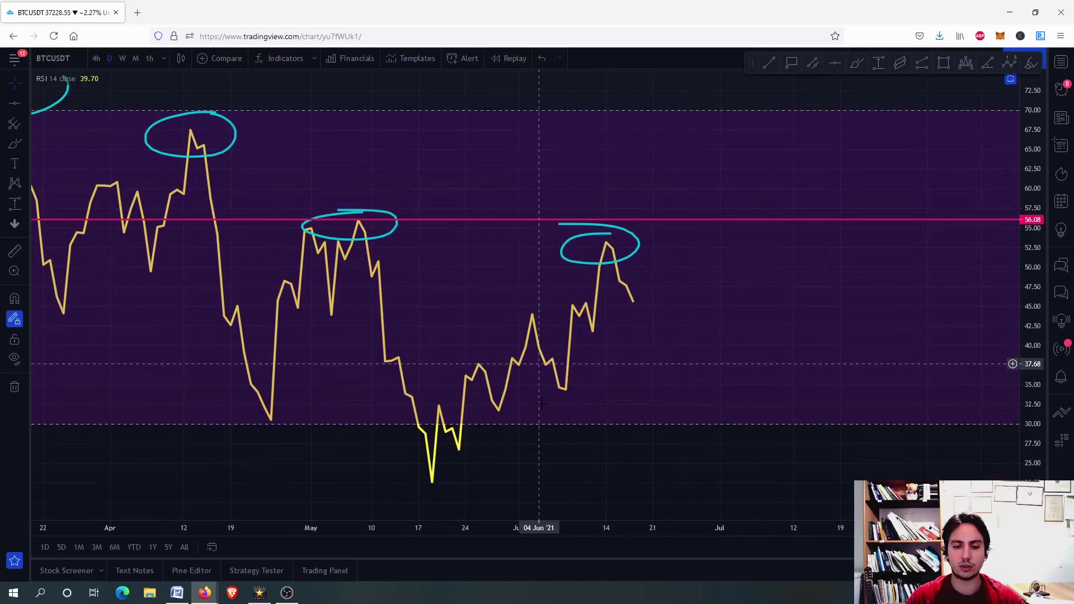
left_click_drag(481, 424, 457, 427)
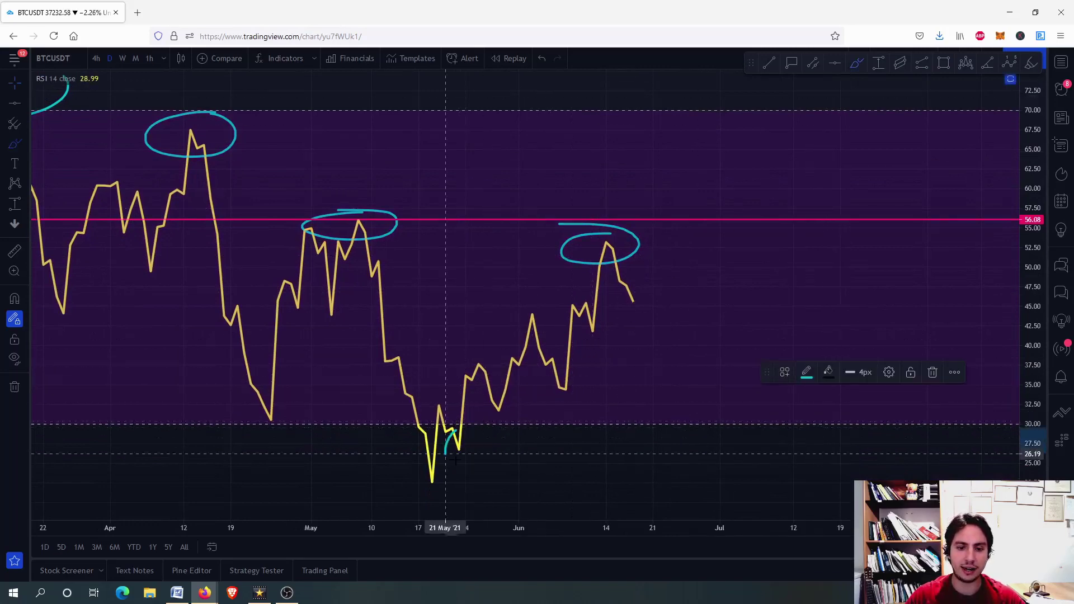
left_click_drag(510, 397, 574, 374)
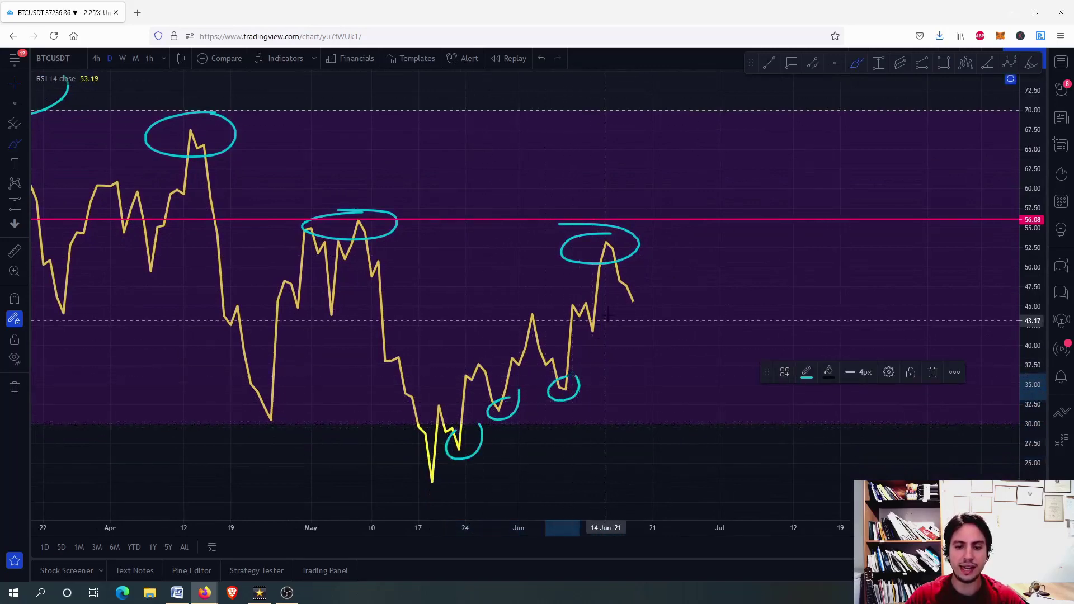
left_click_drag(605, 315, 613, 315)
Brush a projected RSI rise from the latest value to about 62 in late June, and delete it
mouse_move(632, 292)
left_mouse_down()
mouse_move(619, 304)
mouse_move(640, 307)
mouse_move(699, 173)
left_mouse_up()
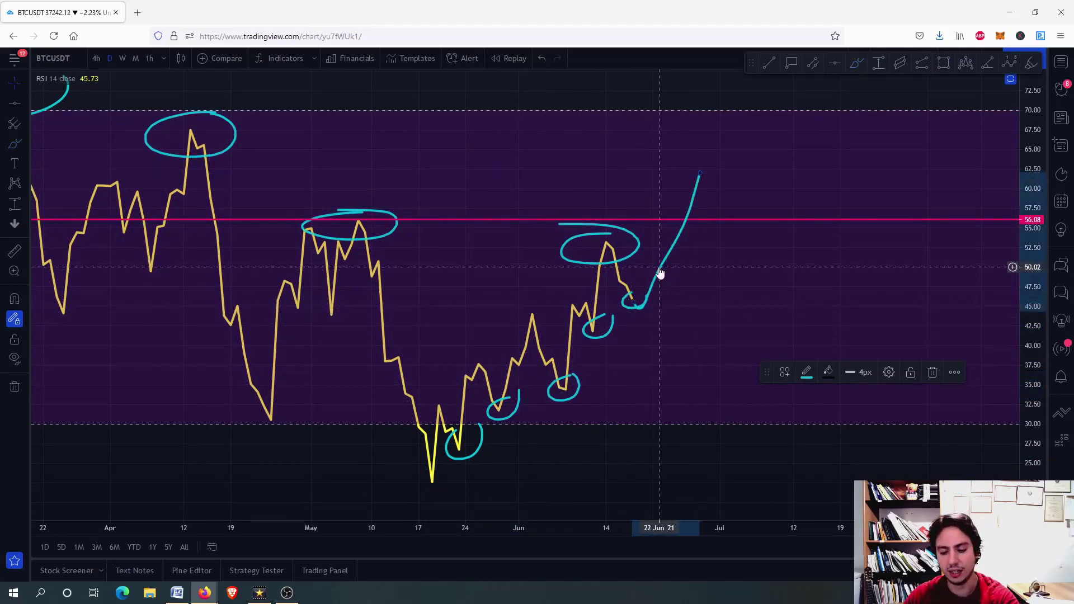
key("Delete")
Restore the full layout and examine the daily resistance levels from 39428.41 to 45937.94 up close
double_click(739, 300)
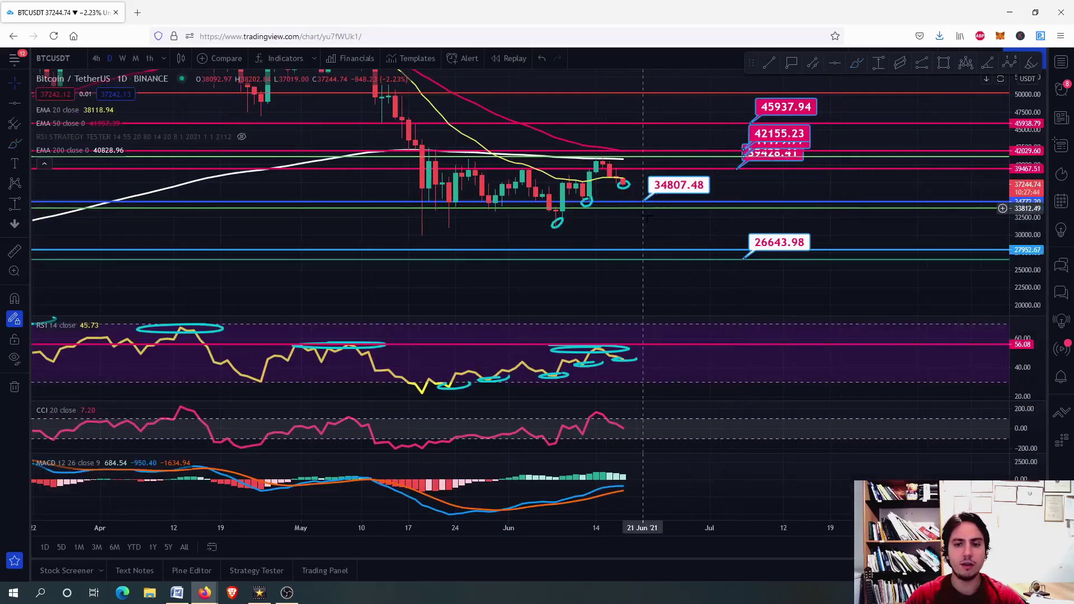
scroll(671, 224, "up", 2)
left_click_drag(1038, 289, 1038, 71)
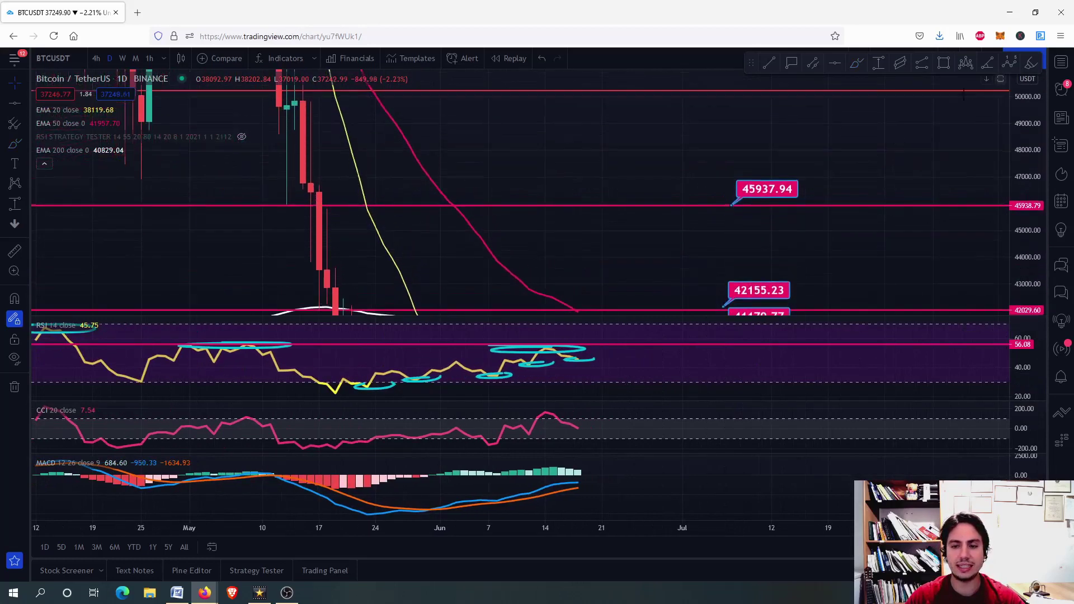
left_click_drag(764, 239, 710, 111)
left_click_drag(645, 165, 662, 247)
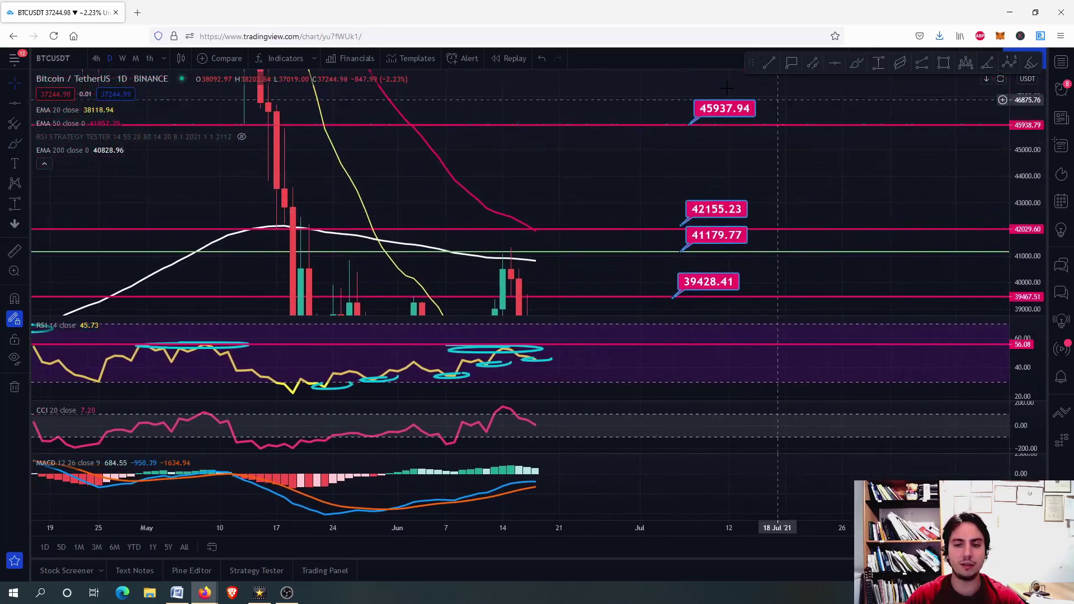
left_click_drag(1022, 161, 1022, 223)
Review the daily price history since early 2021, and frame the May to June candles in the maximized price pane
scroll(625, 288, "down", 2)
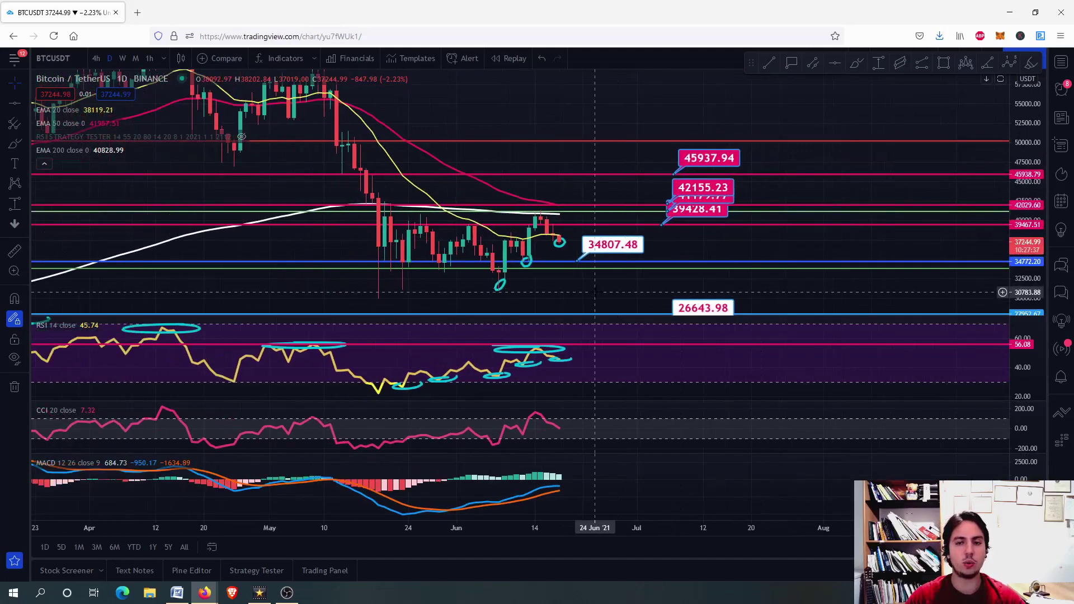
left_click_drag(594, 291, 598, 221)
left_click_drag(1036, 163, 1036, 190)
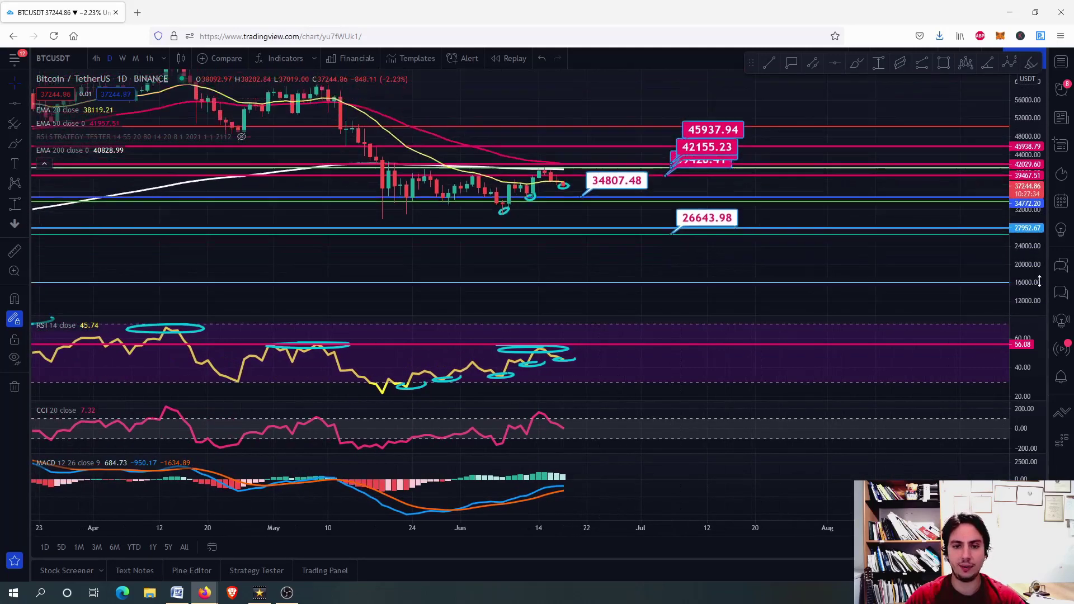
scroll(671, 206, "down", 4)
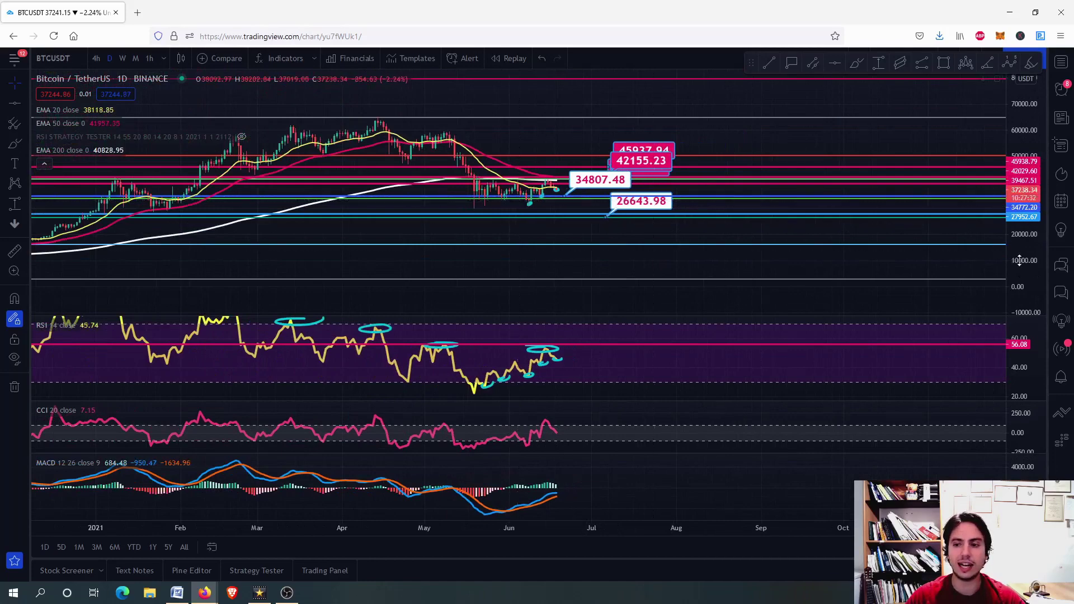
left_click_drag(1023, 261, 1023, 72)
double_click(743, 227)
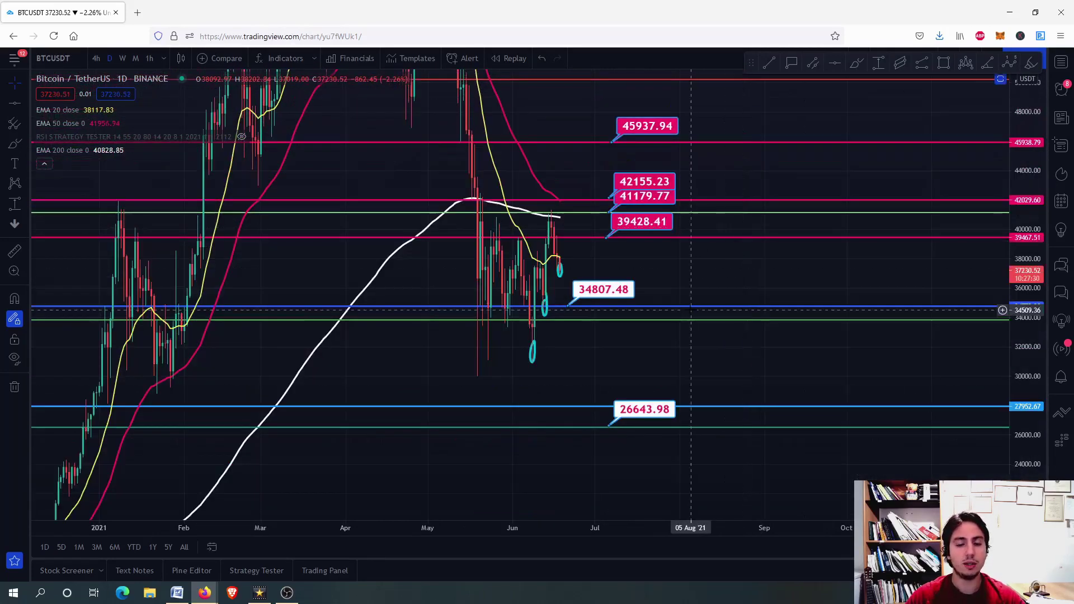
scroll(473, 290, "up", 4)
scroll(472, 291, "up", 1)
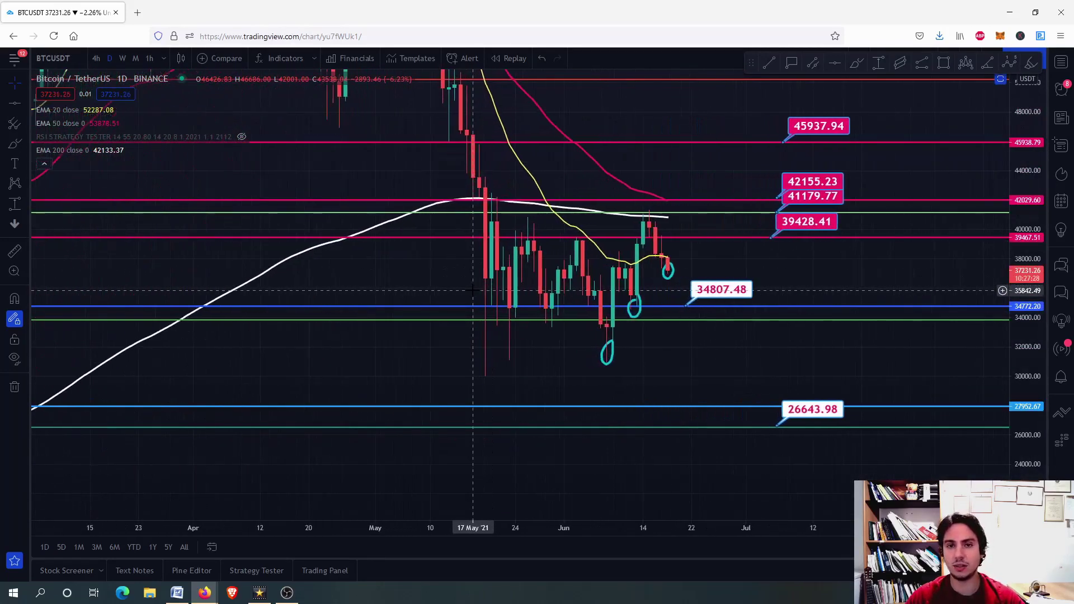
Switch the chart to the weekly timeframe and frame the circled peaks in the maximized RSI pane
left_click(123, 59)
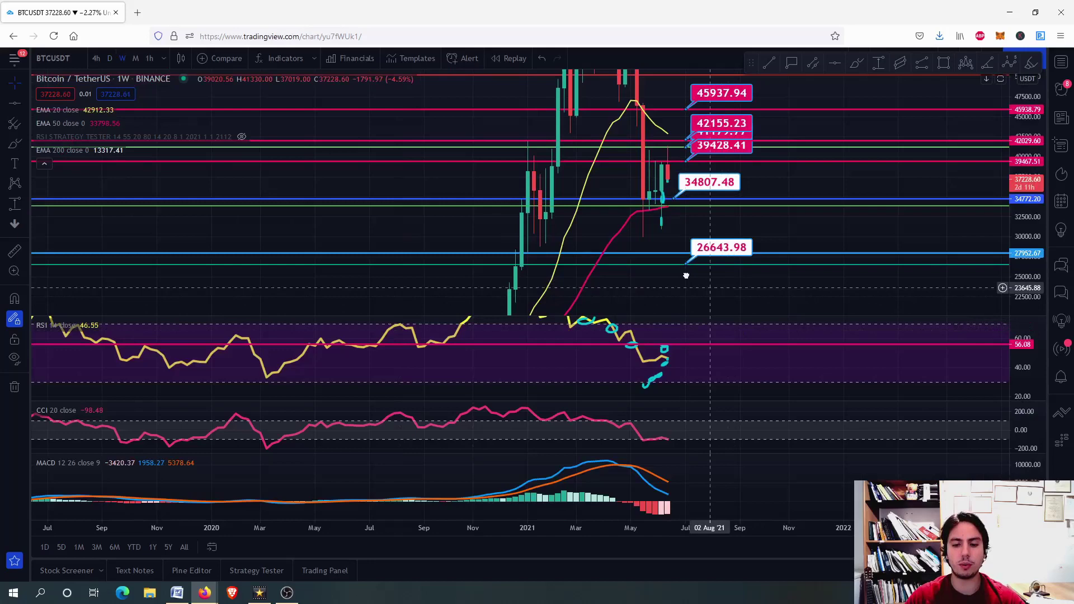
left_click_drag(686, 275, 629, 242)
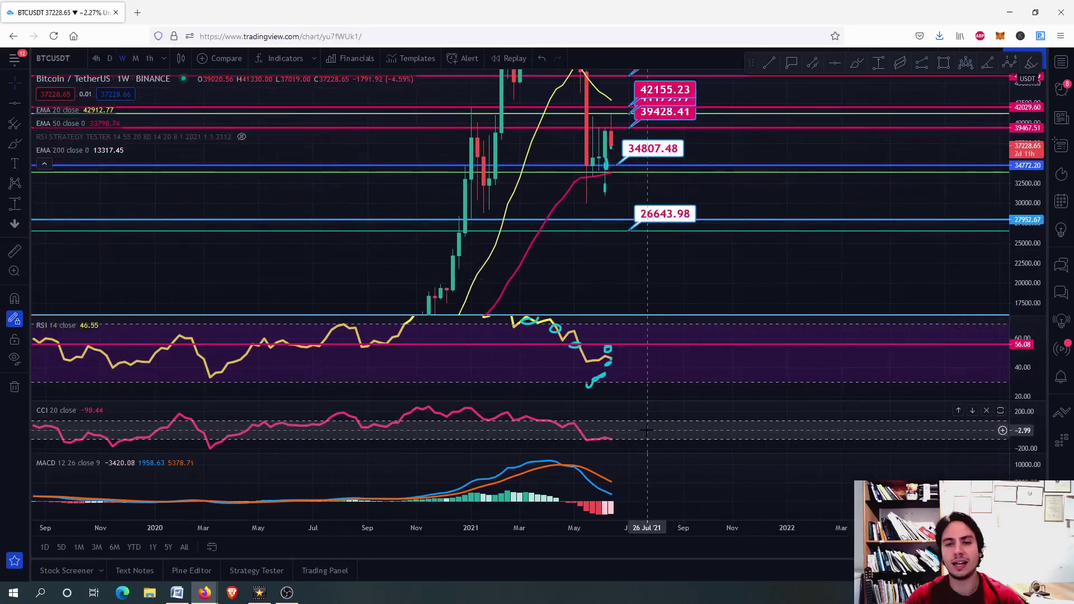
double_click(642, 365)
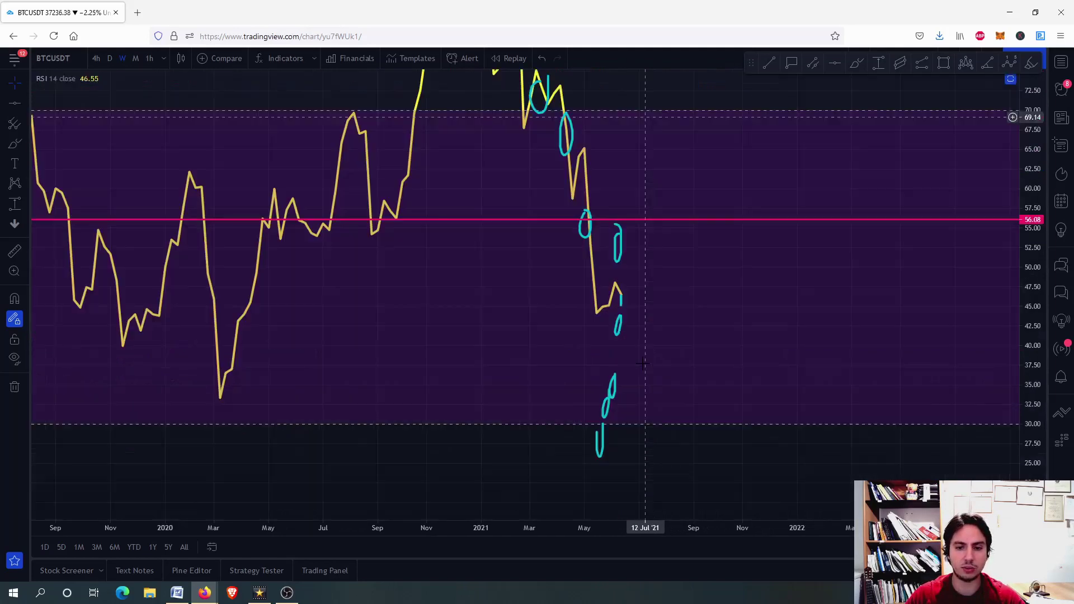
scroll(639, 233, "up", 2)
left_click_drag(626, 157, 743, 320)
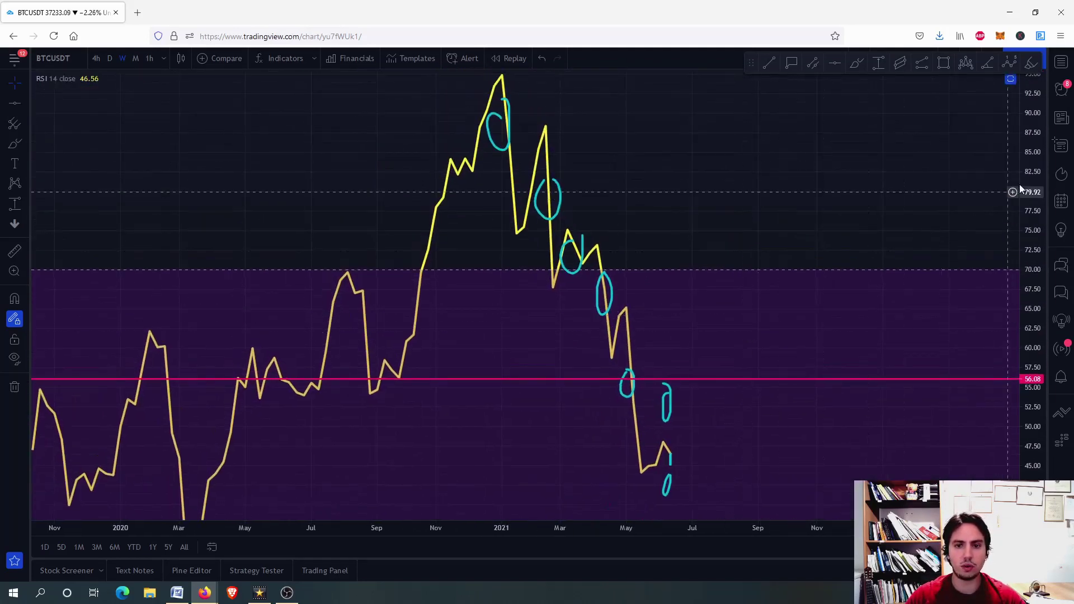
left_click_drag(1033, 196, 1035, 268)
scroll(598, 300, "up", 3)
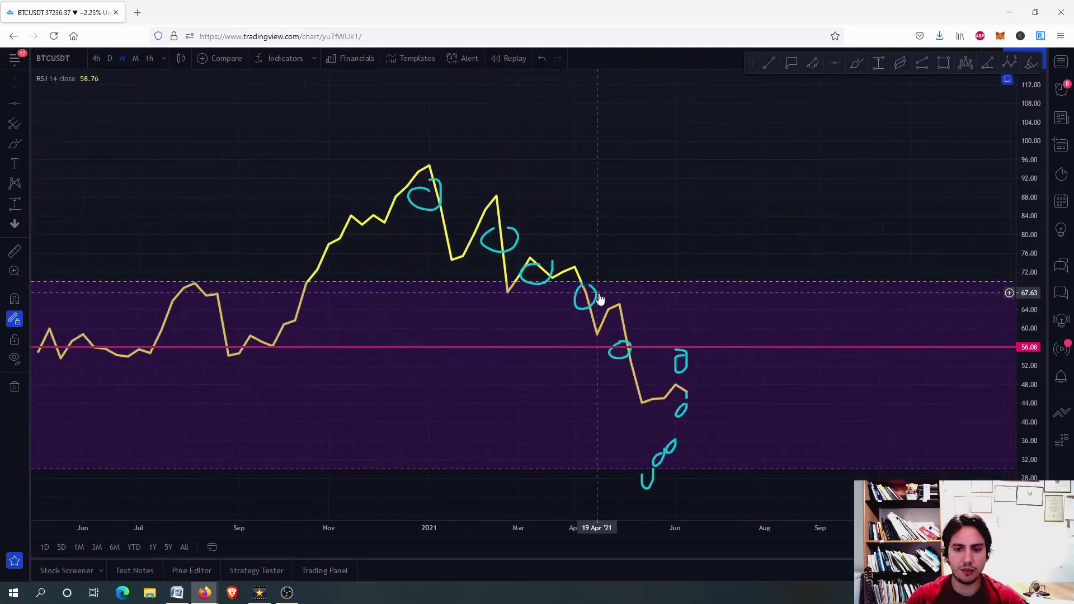
Remove the brush circles from the January to April 2021 RSI peaks, and restore the full layout with a wider price scale
key("ctrl+z")
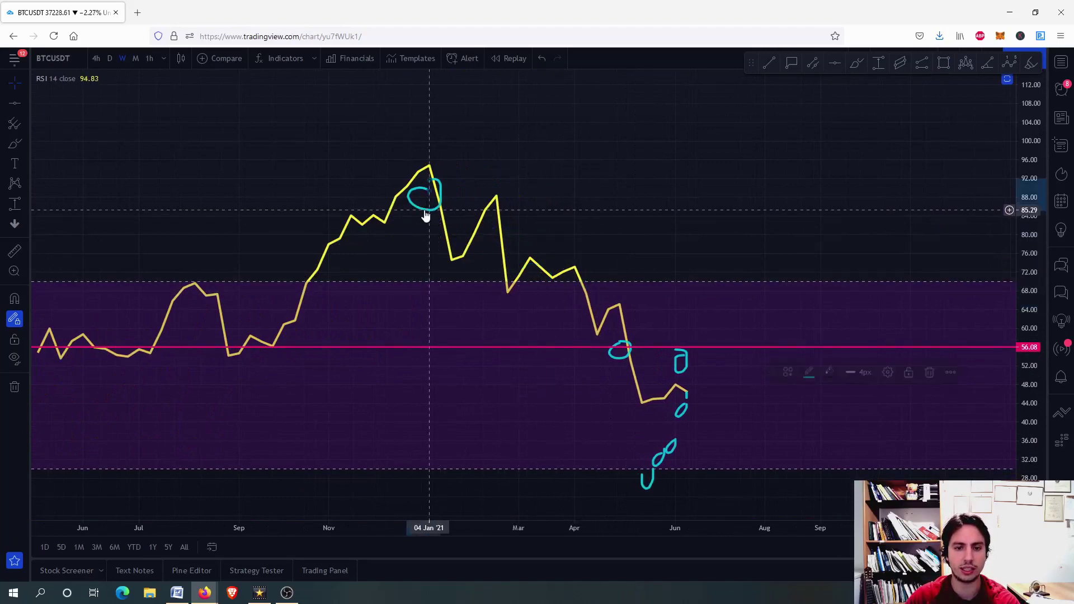
key("ctrl+z")
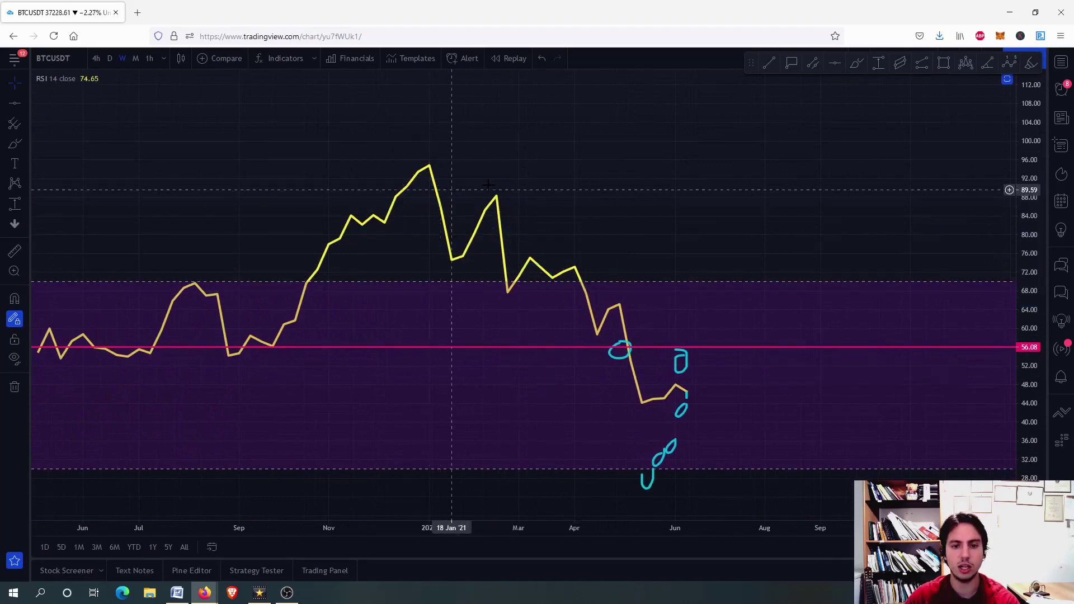
double_click(593, 206)
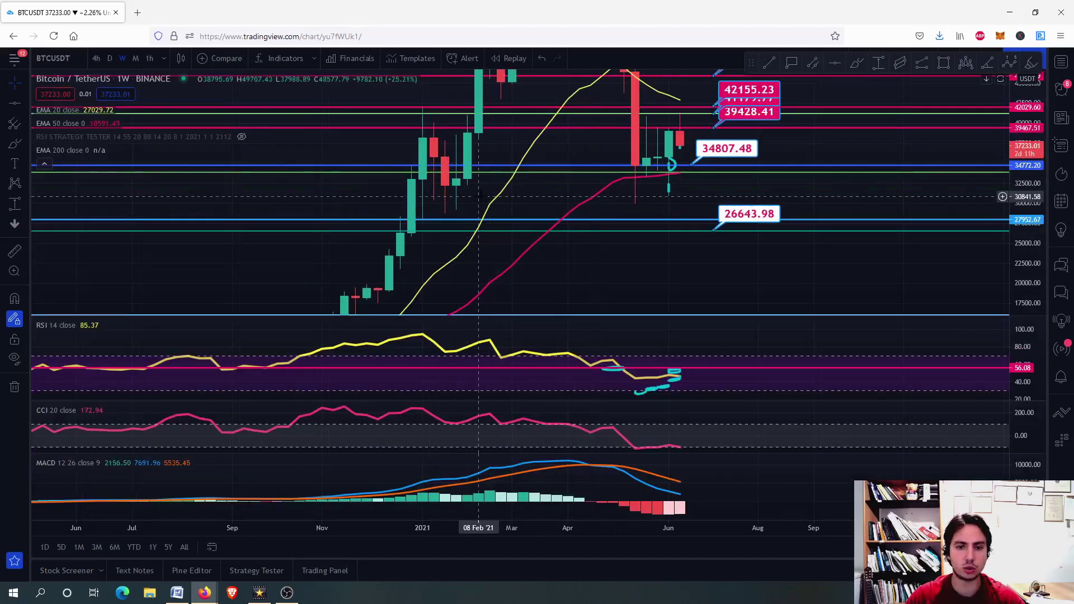
left_click_drag(1002, 196, 1003, 281)
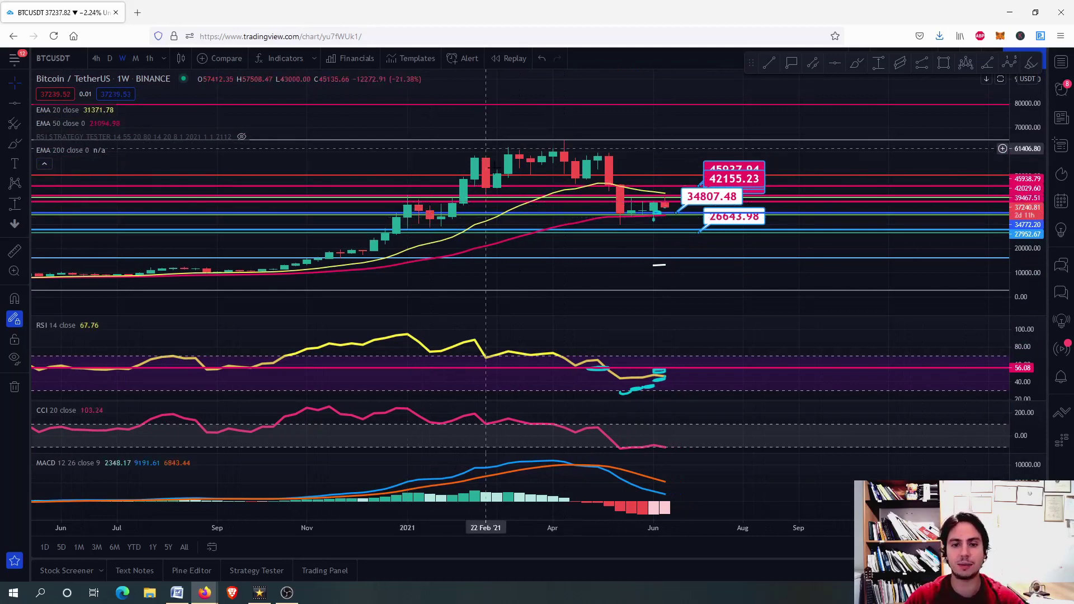
Inspect the weekly RSI, CCI and MACD panes maximized one after another
double_click(720, 380)
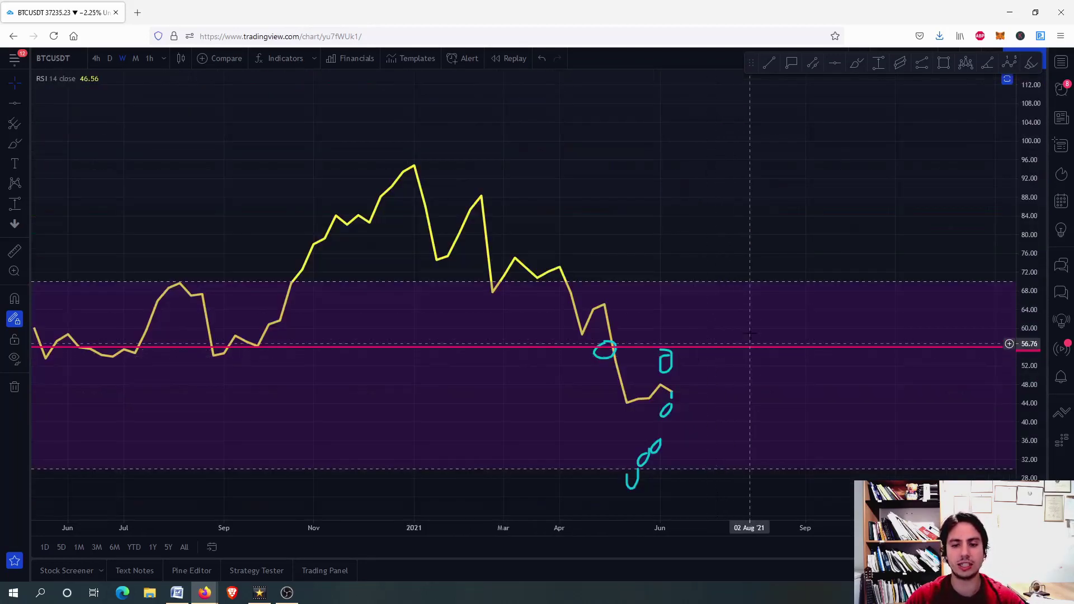
double_click(727, 319)
double_click(685, 436)
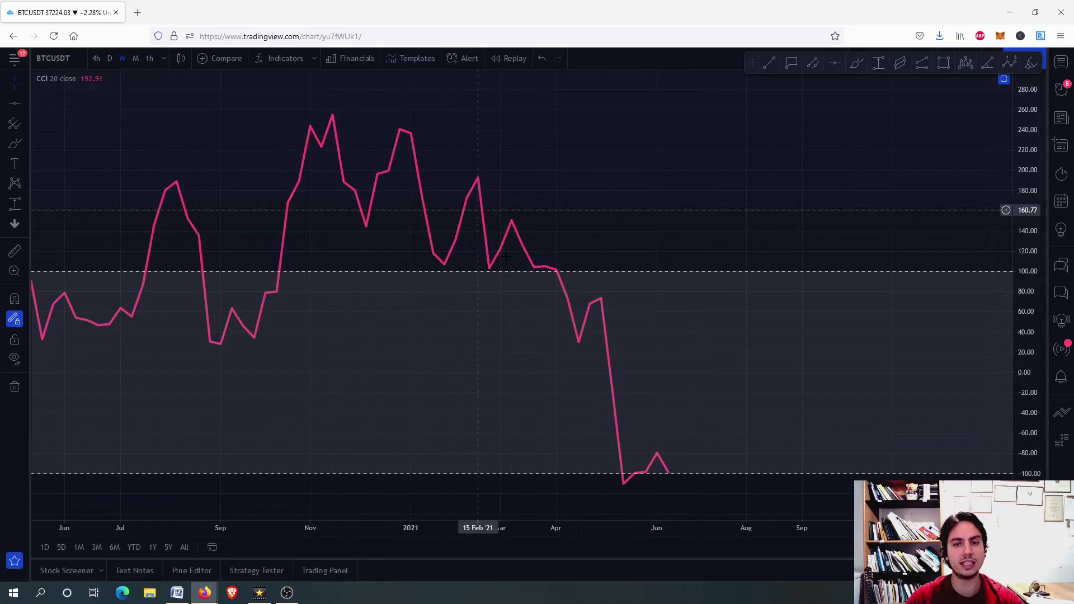
double_click(731, 314)
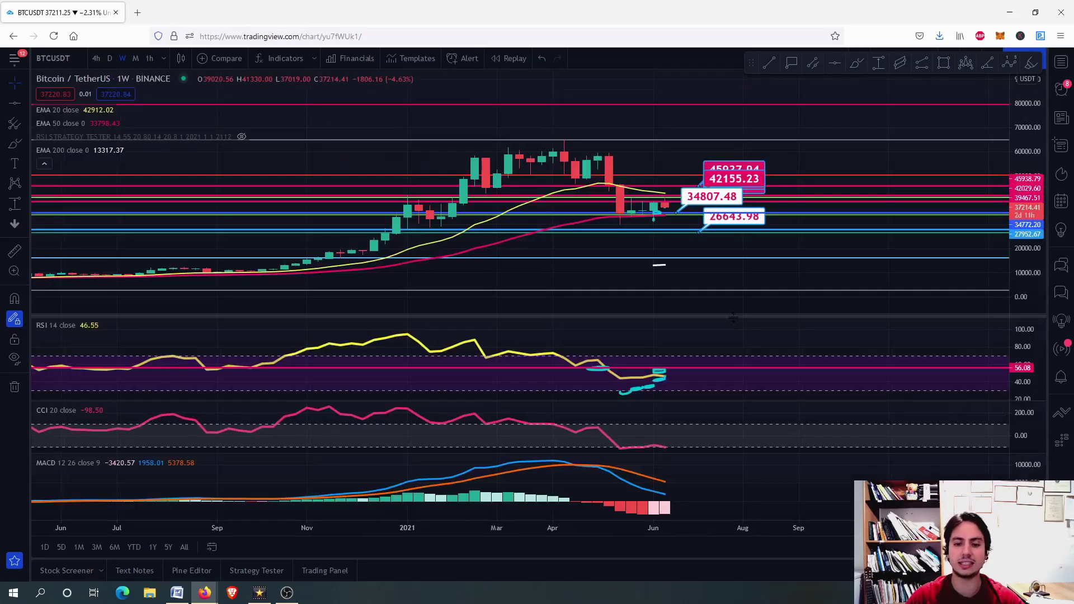
double_click(731, 477)
scroll(566, 161, "up", 2)
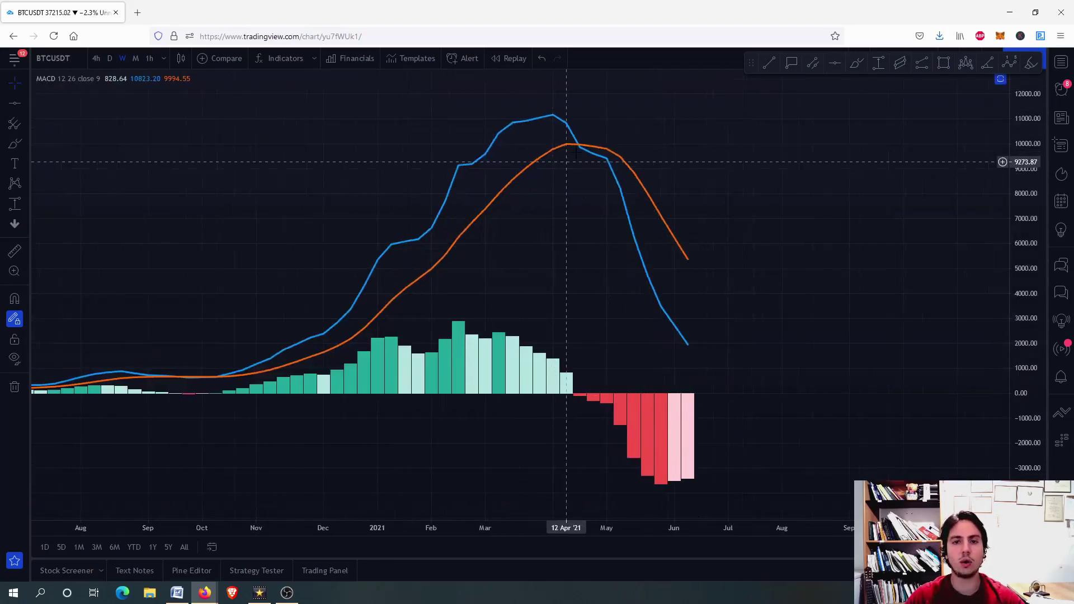
Circle the 19 April 2021 crossover of the weekly MACD and signal lines with the brush, and delete the circle
scroll(626, 179, "up", 2)
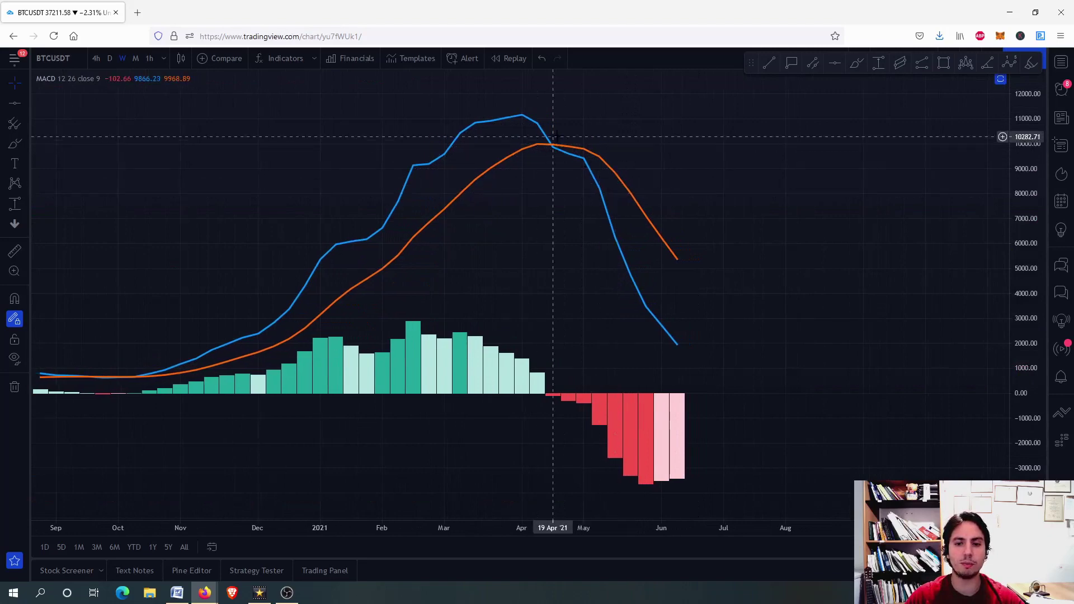
left_click(857, 64)
mouse_move(559, 139)
left_mouse_down()
mouse_move(579, 144)
mouse_move(568, 137)
left_mouse_up()
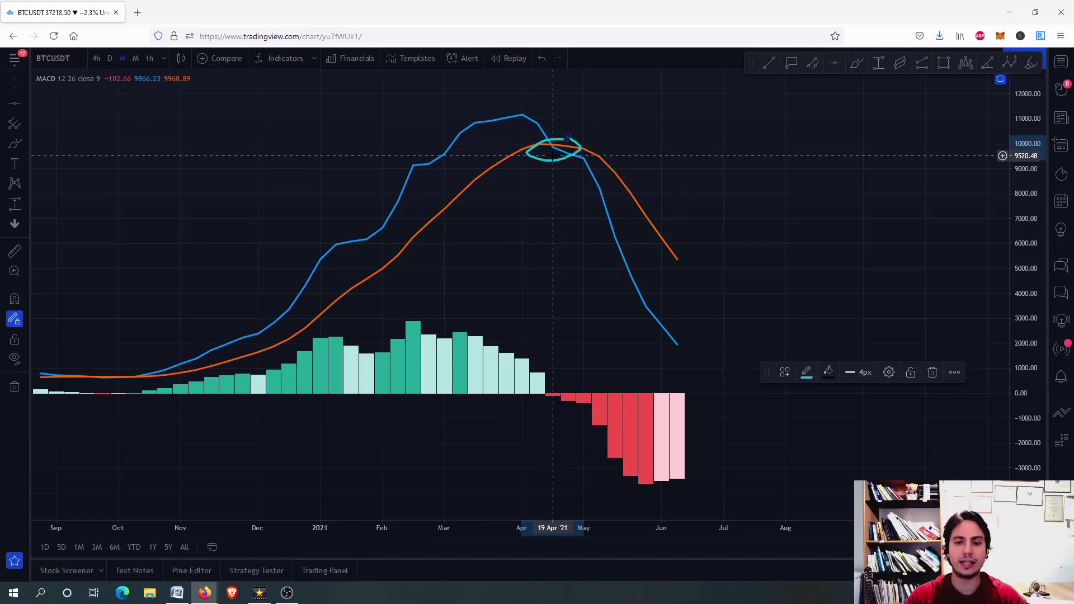
scroll(553, 151, "up", 3)
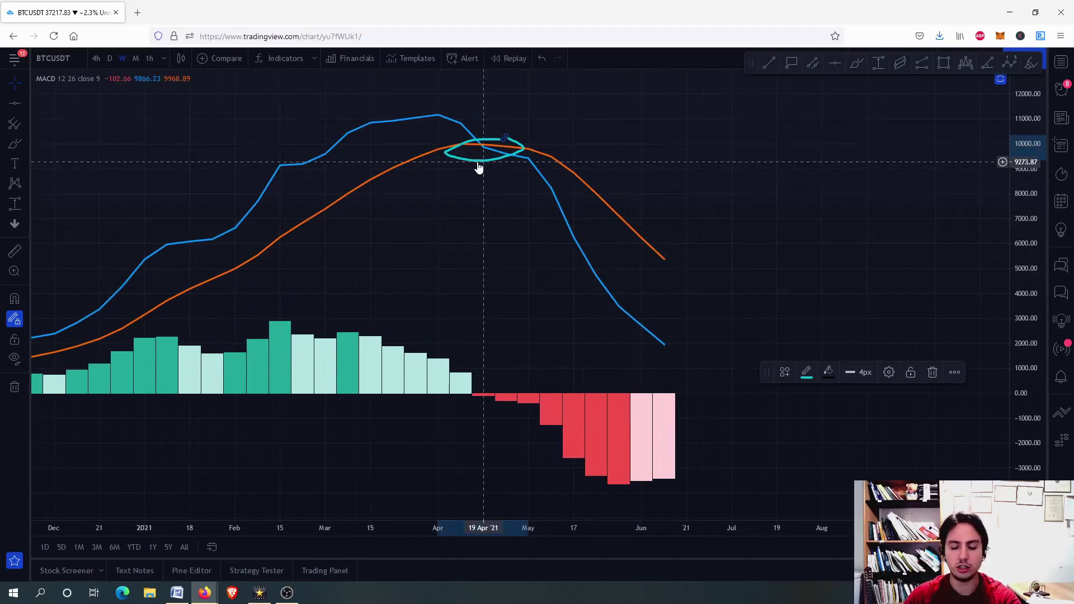
key("Delete")
Restore the full layout with all panes and review the weekly price candles from mid-2020 to June 2021
double_click(508, 221)
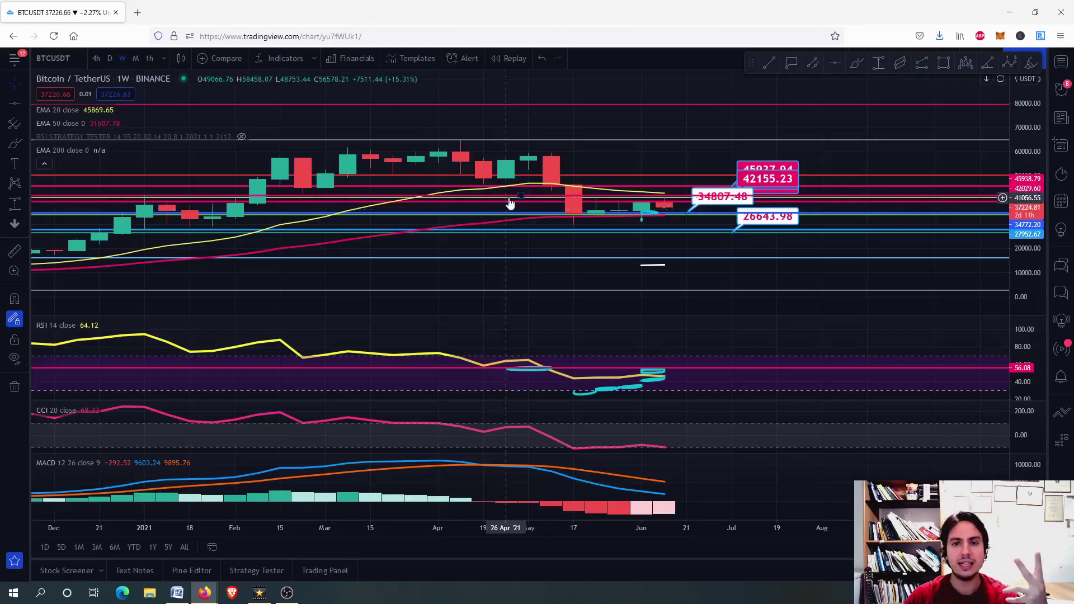
scroll(510, 203, "down", 5)
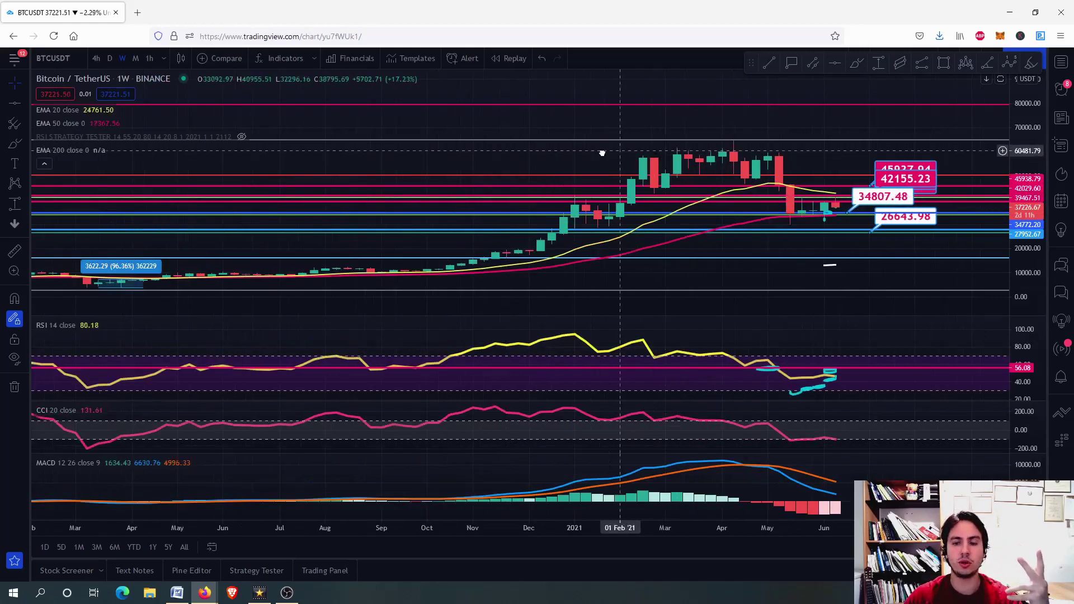
left_click_drag(602, 153, 432, 160)
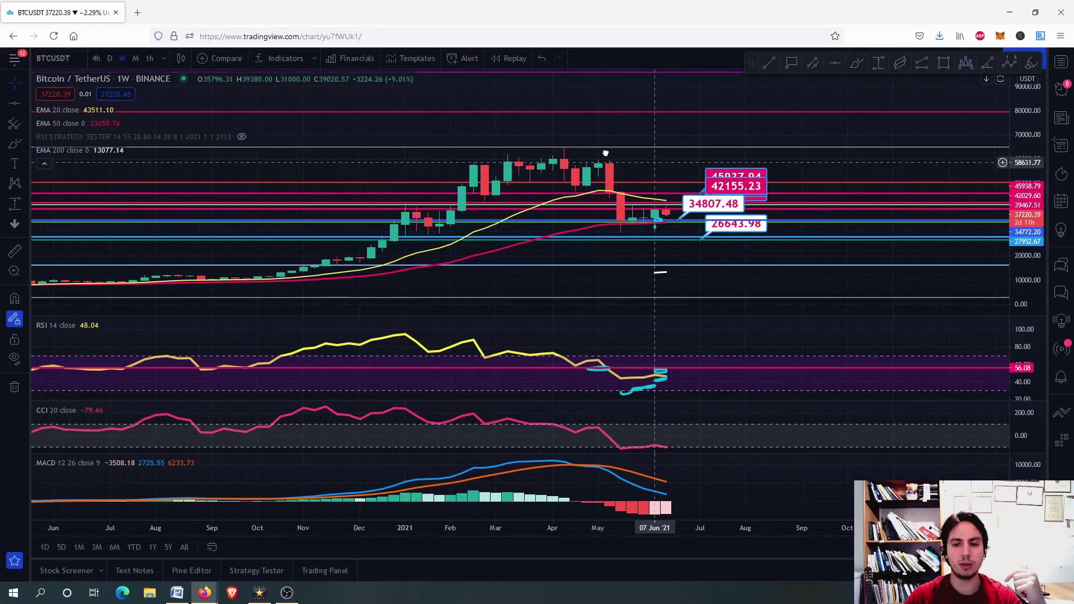
left_click_drag(605, 152, 536, 137)
scroll(536, 137, "up", 2)
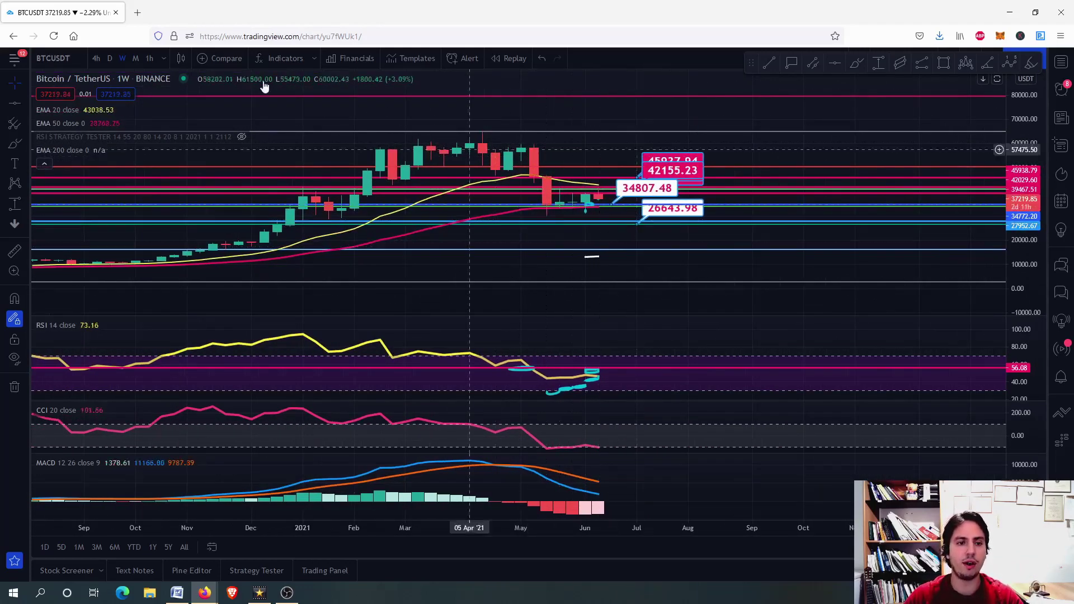
Switch the chart to the 4-hour timeframe and frame the circled June 2021 lows
left_click(96, 58)
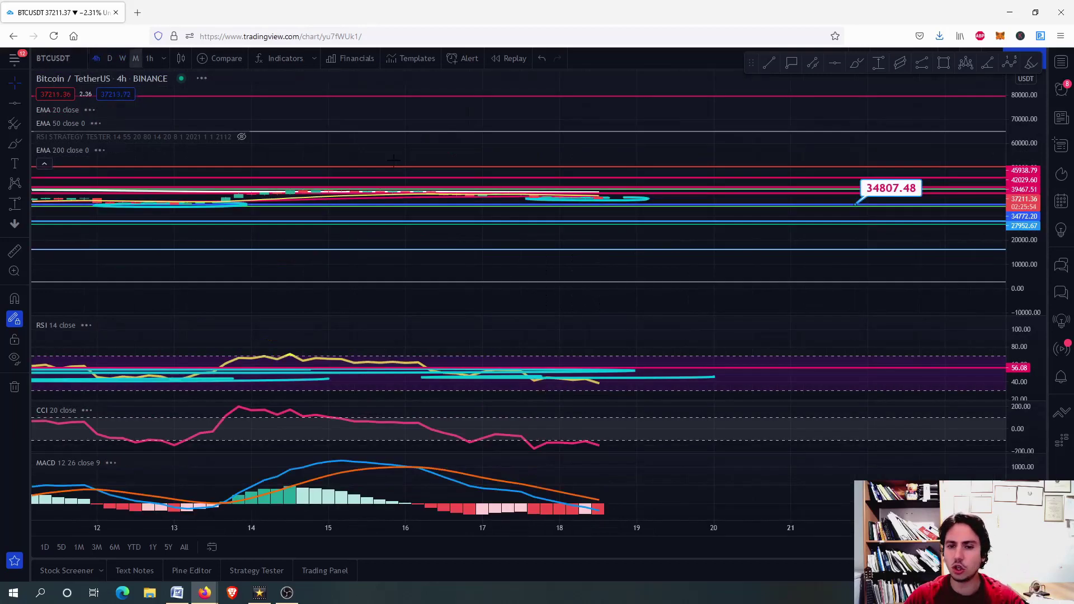
scroll(517, 218, "down", 5)
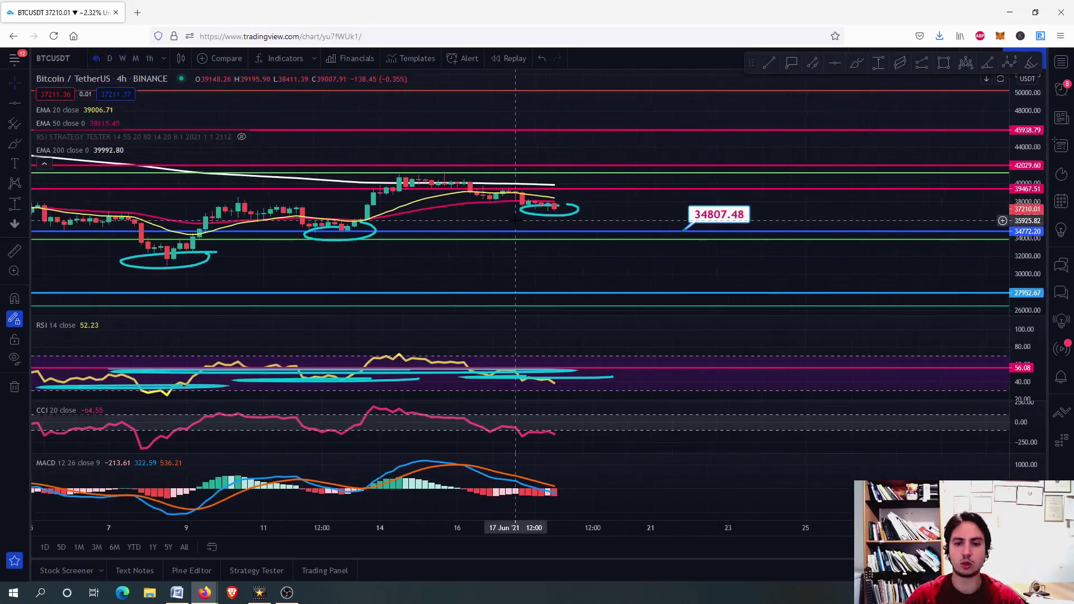